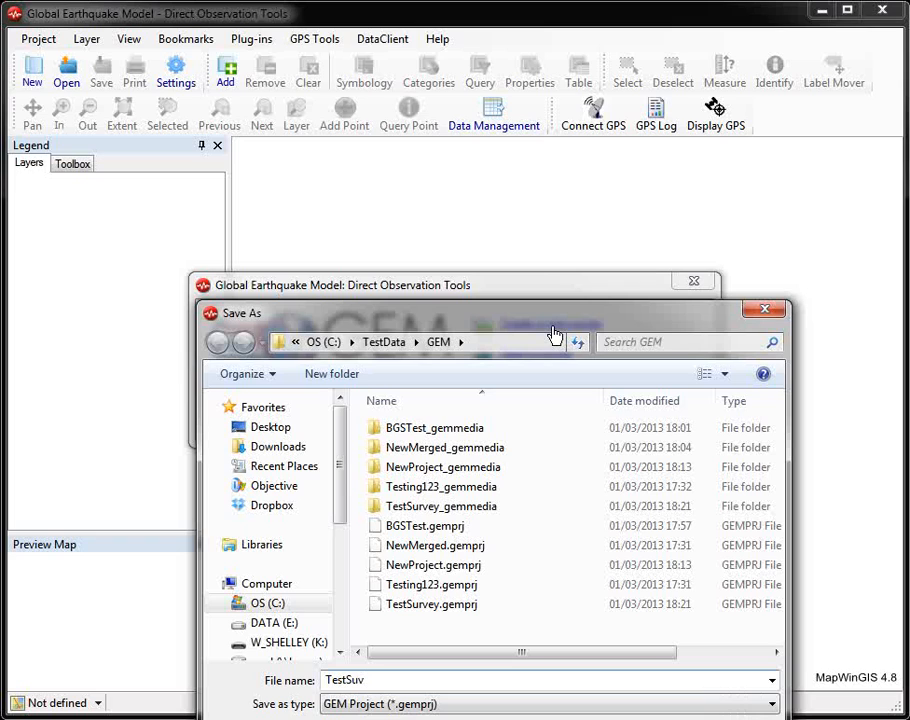
Step: Save the new GEM project as TestSurvey1 in the TestData GEM folder
key(BackSpace)
text(r)
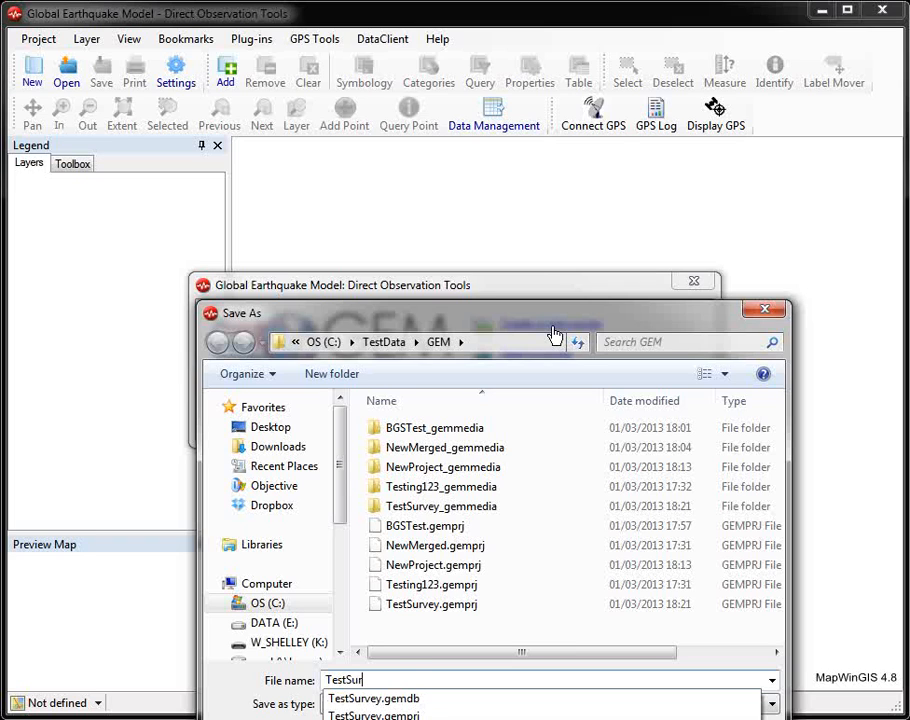
text(vey1)
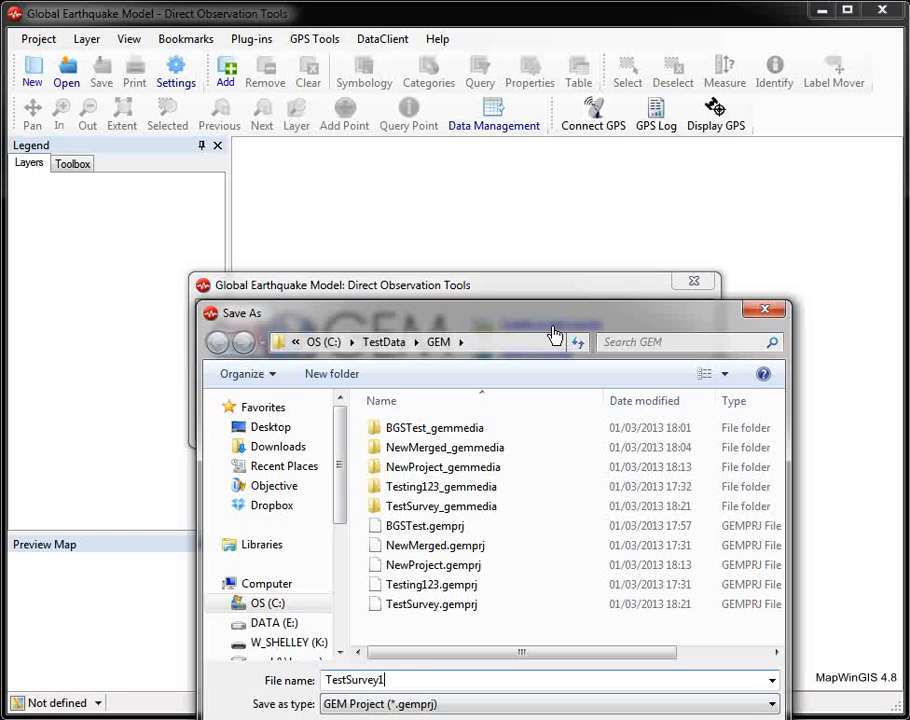
key(Return)
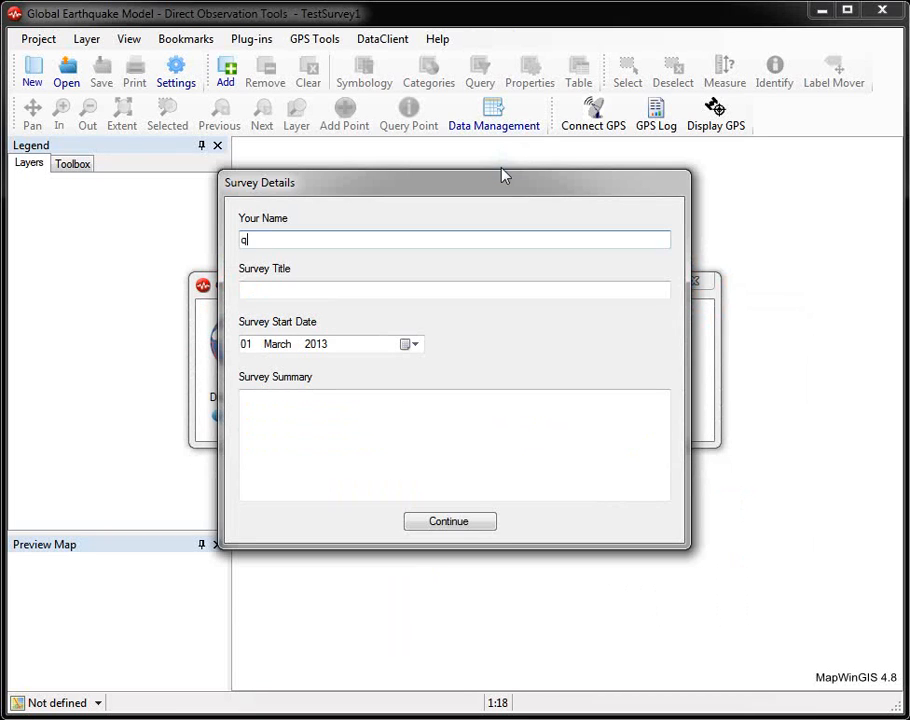
Step: Fill in the survey details with the surveyor's name, the survey title "Title" and a short survey summary, and continue
text(Wayne)
key(Tab)
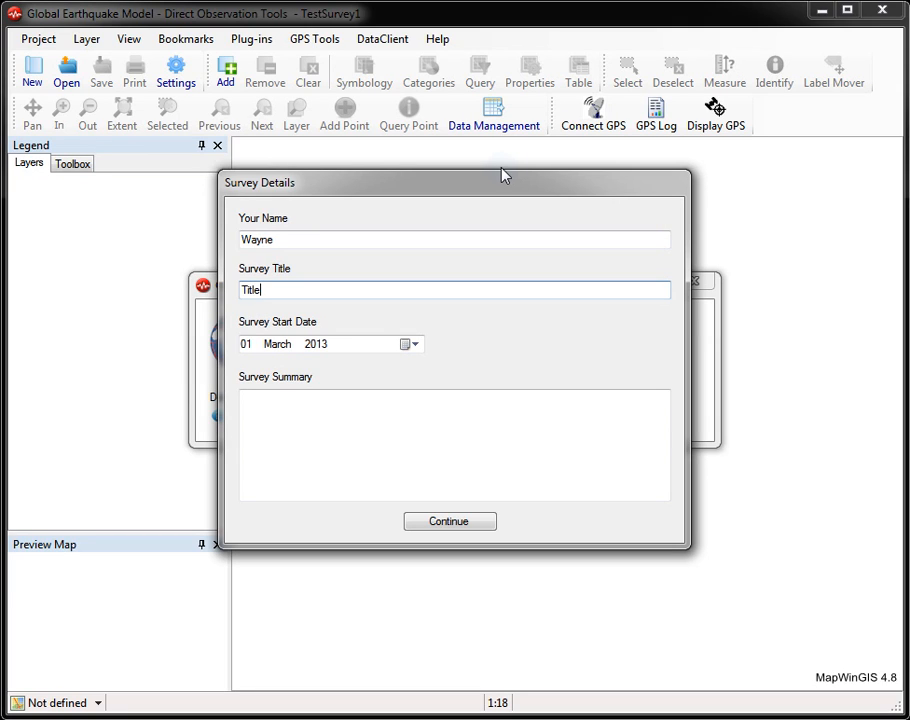
click(357, 454)
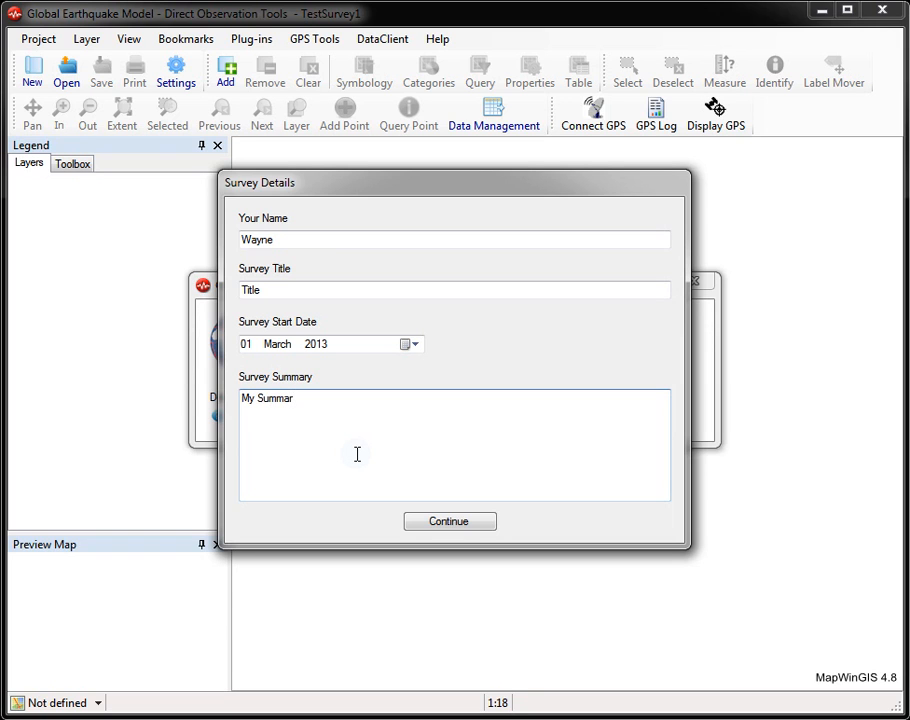
click(448, 521)
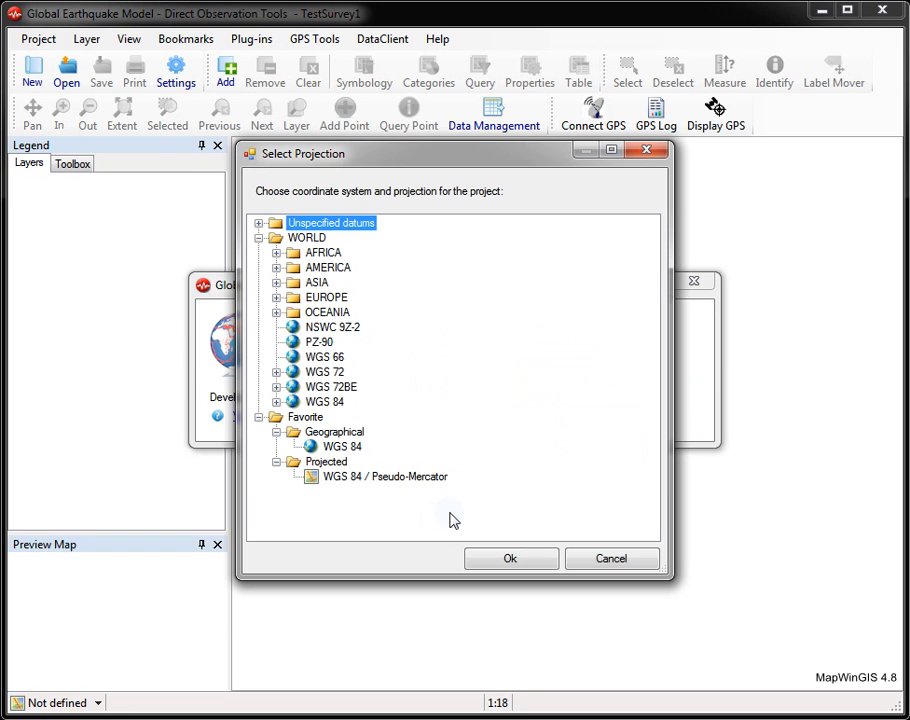
Step: Set the project projection to OSGB 1936 / British National Grid, found under the United Kingdom in Northern Europe
click(276, 298)
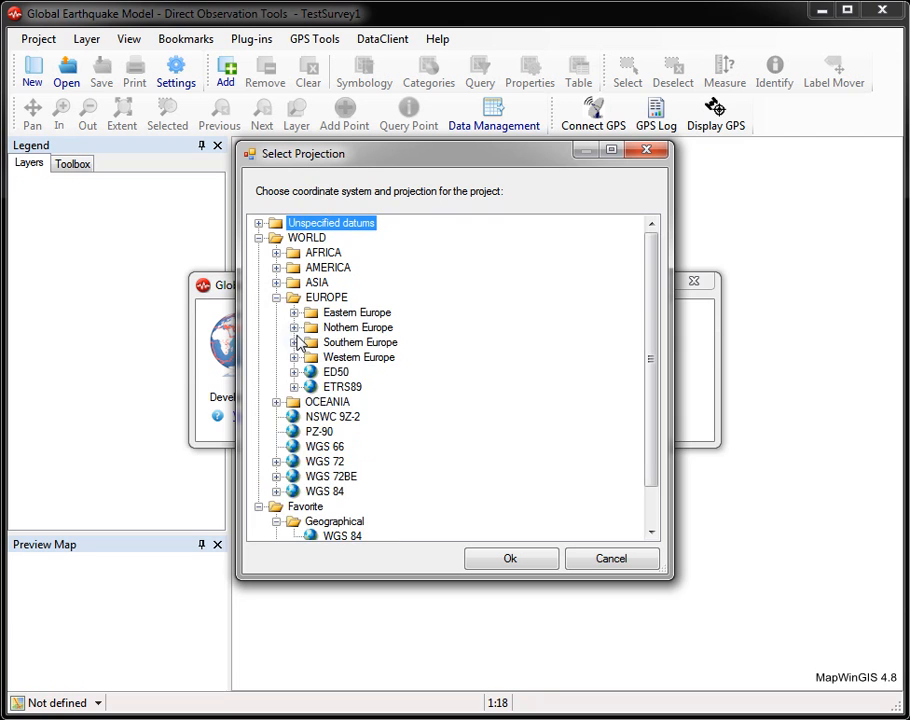
click(293, 327)
click(312, 521)
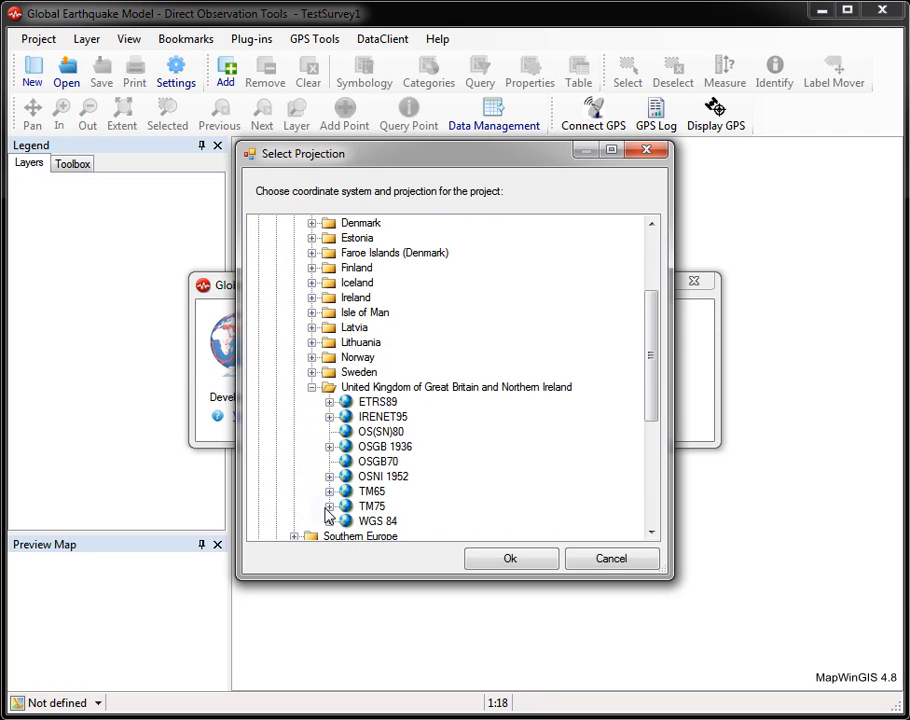
click(330, 446)
click(402, 462)
click(520, 561)
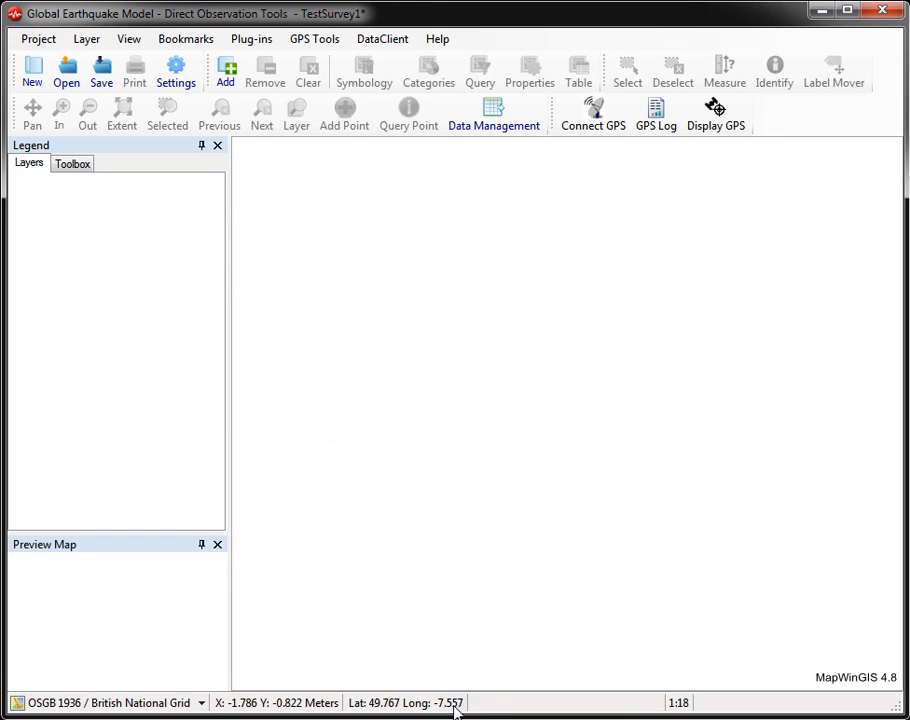
Step: Add the aerial image SK6231.jpg as a map layer and zoom to the large building complex northwest of the fields
click(231, 80)
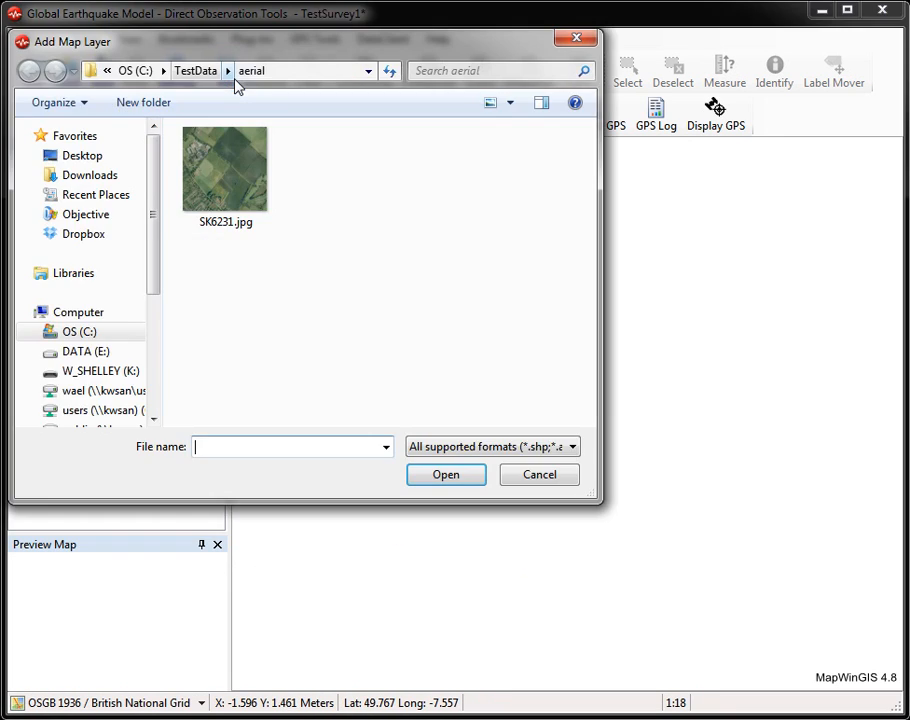
double_click(223, 158)
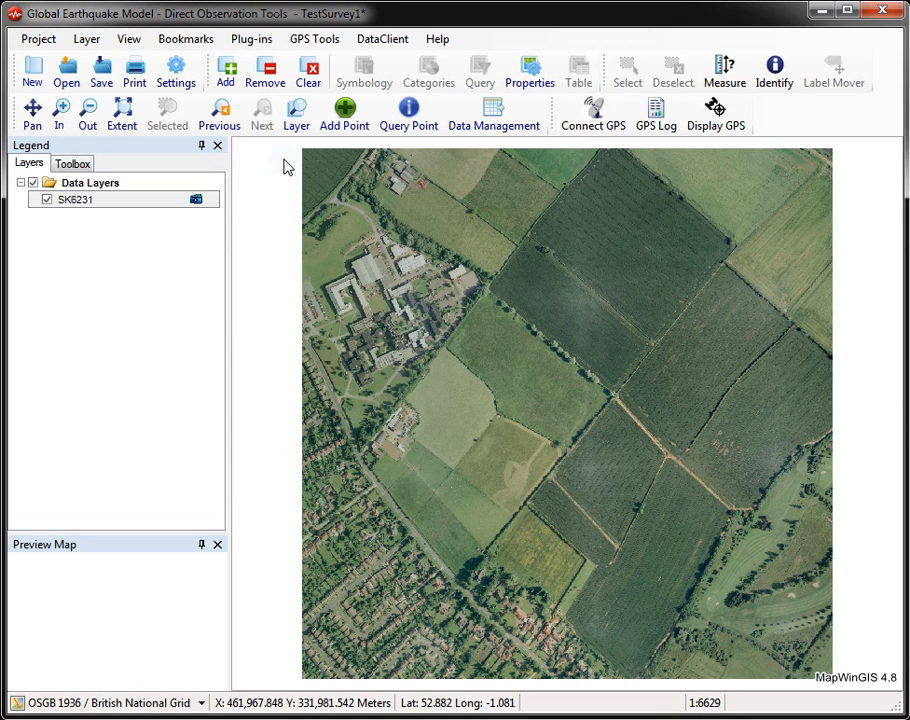
click(60, 112)
drag(336, 218, 492, 386)
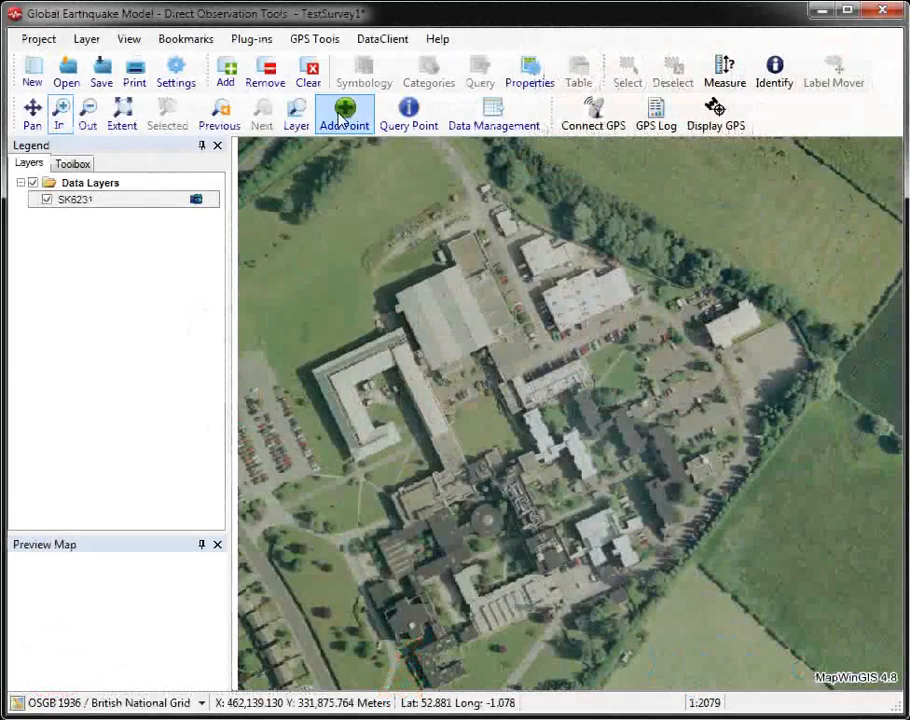
Step: Add an observation point on the building complex with material type Concrete, unknown reinforcement and material technology Precast concrete
click(348, 119)
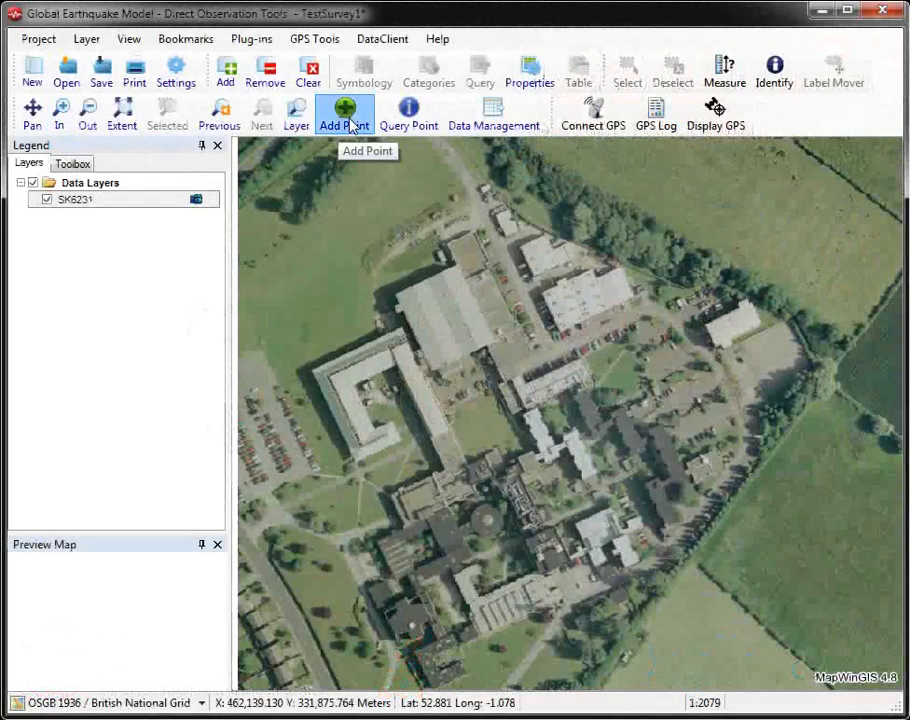
click(432, 379)
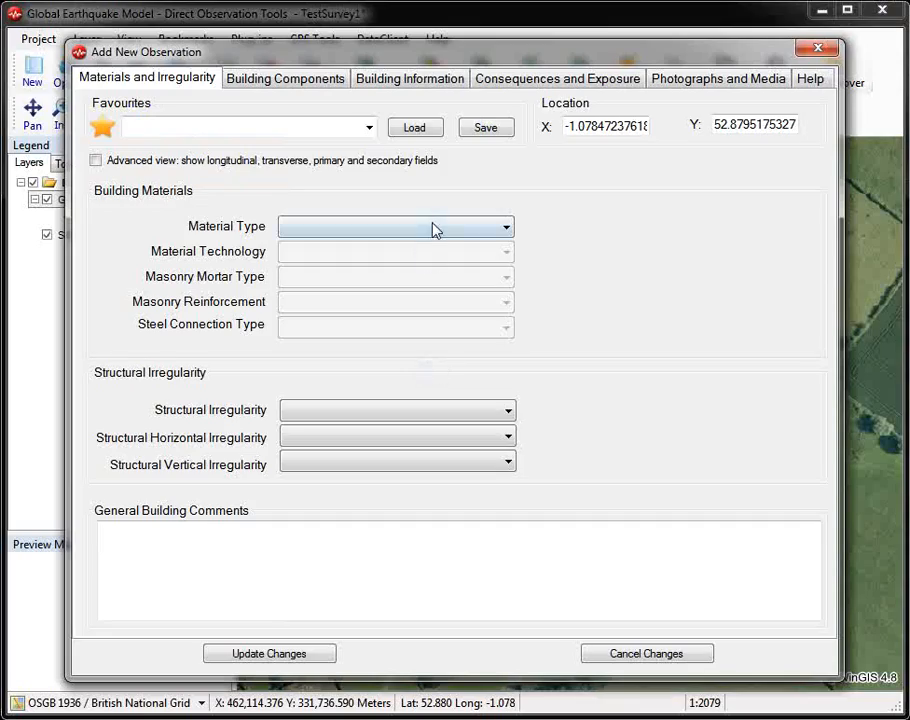
click(432, 227)
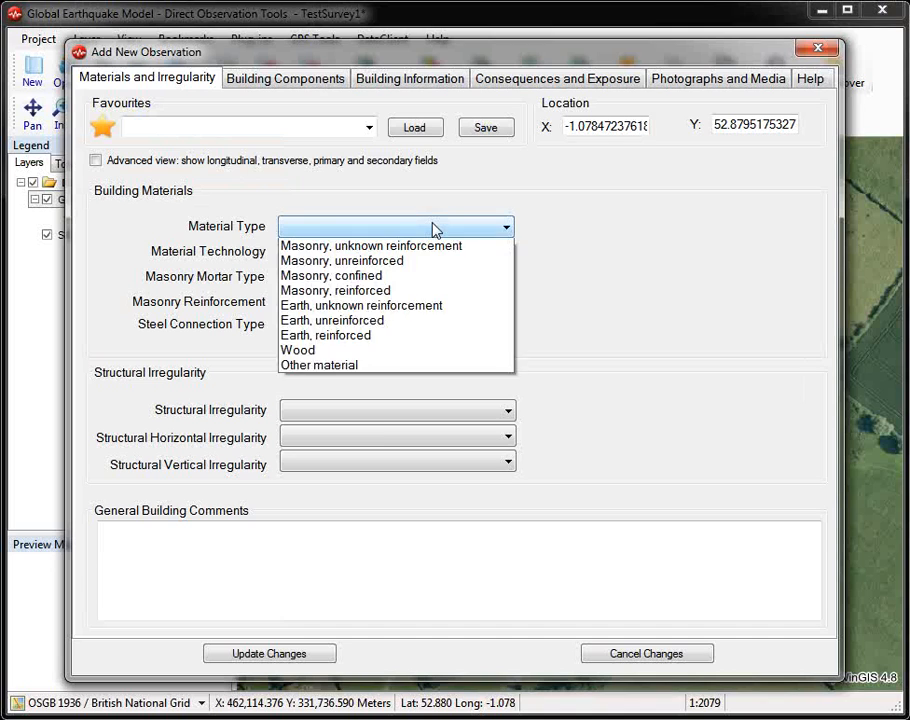
click(416, 263)
click(420, 252)
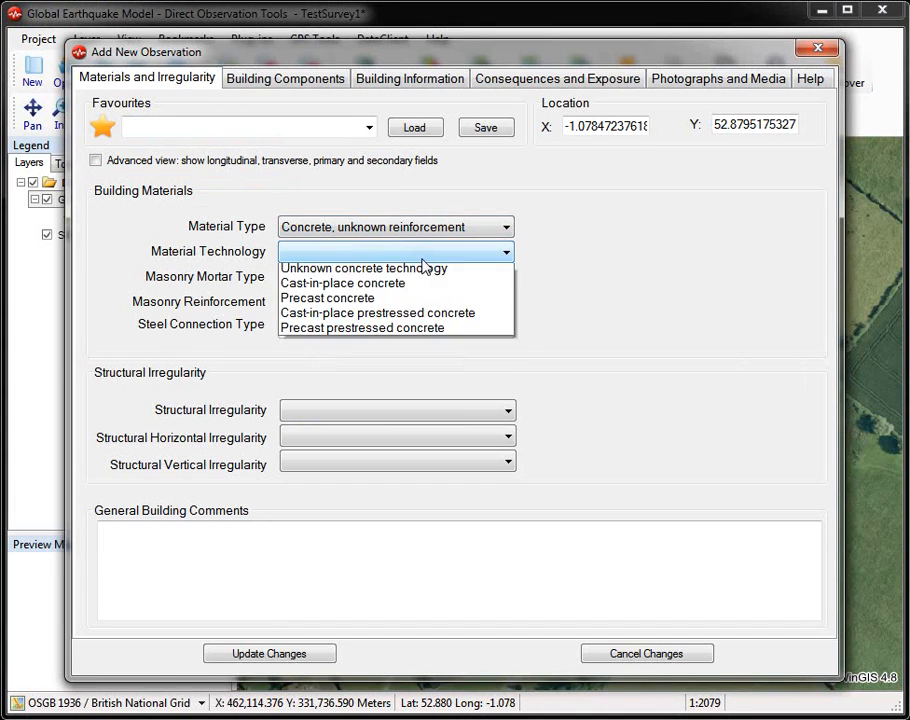
click(414, 307)
Step: Set the irregularity fields to Regular structure, Torsion eccentricity and Short column, and enter the building comment "General Building"
click(430, 412)
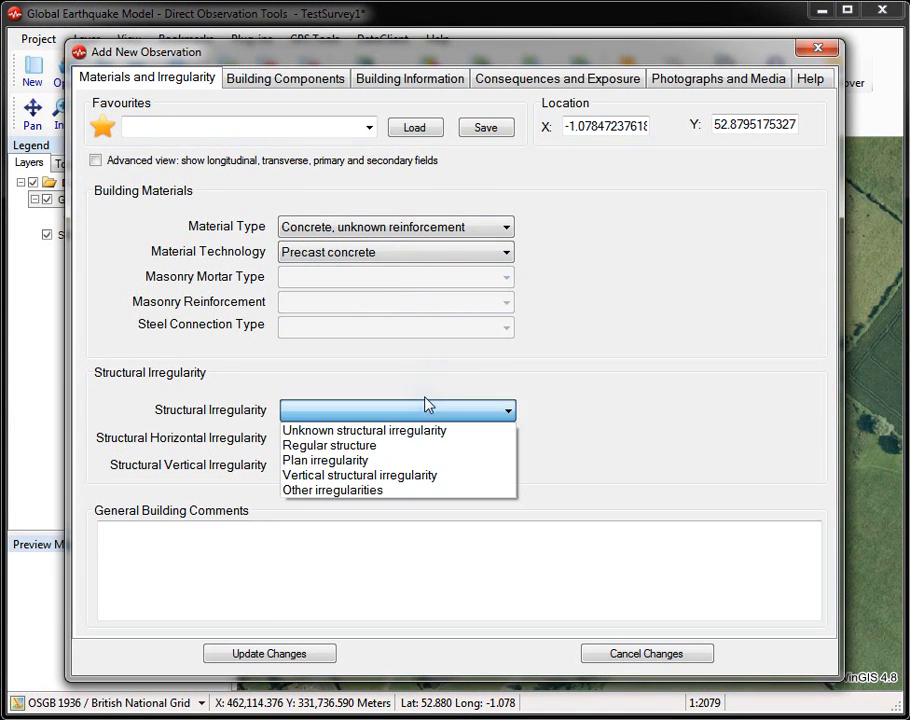
click(420, 446)
click(420, 440)
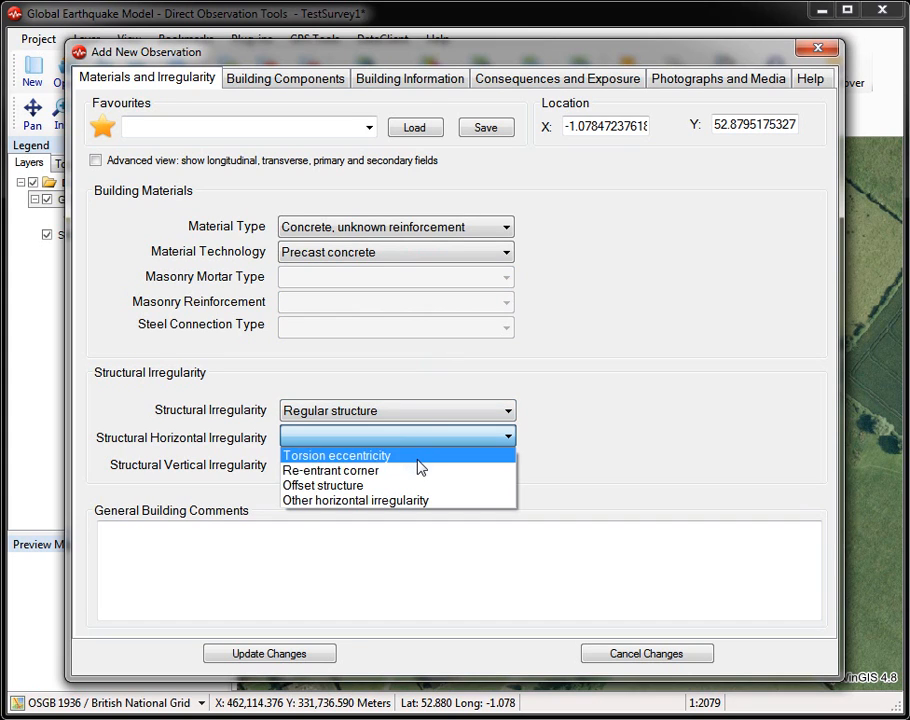
click(418, 457)
click(422, 466)
click(422, 508)
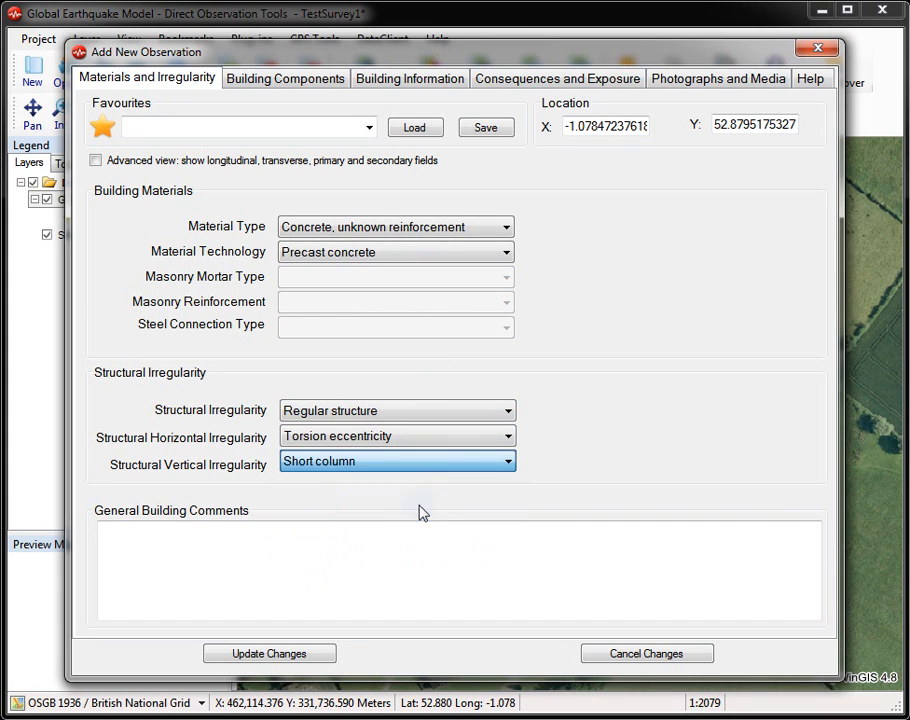
click(432, 546)
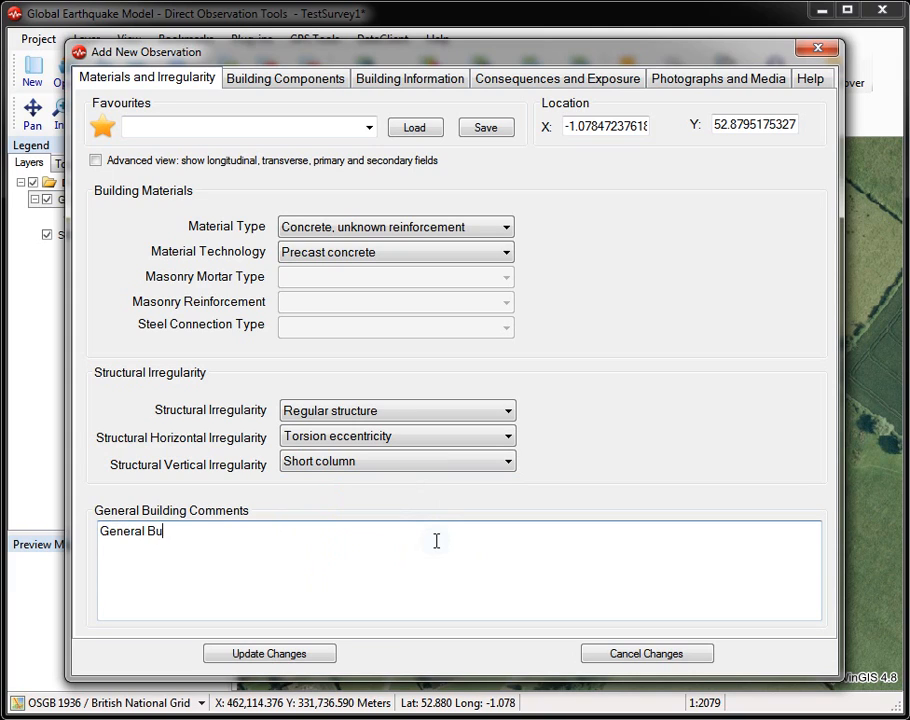
Step: Save the observation's settings as a favourite named "Gen Building" and store the observation
click(197, 128)
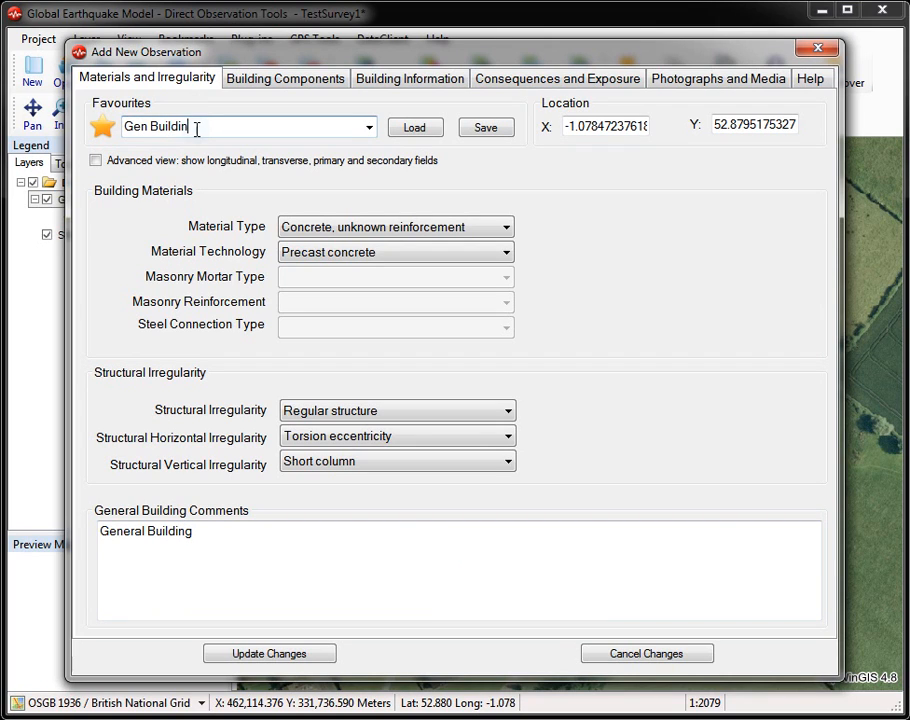
click(485, 128)
click(586, 469)
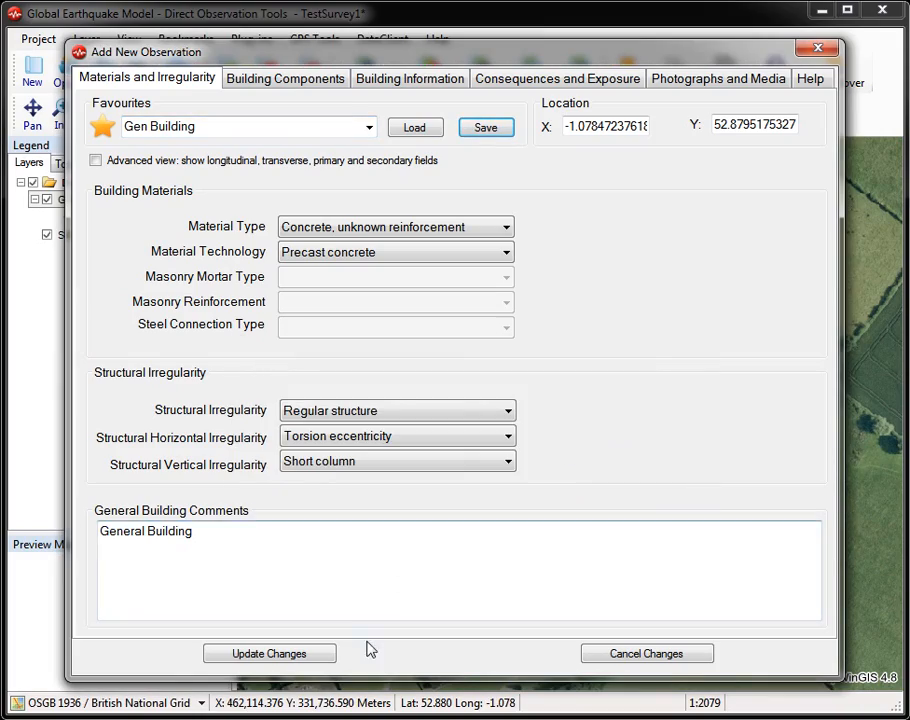
click(318, 660)
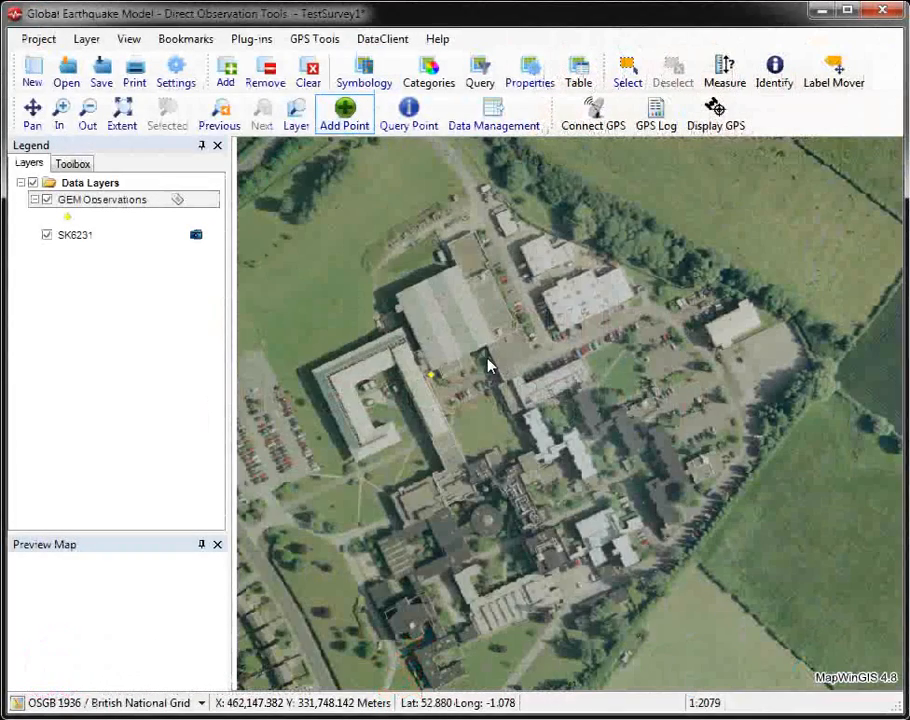
Step: Add a second observation point on the building complex and load the "Gen Building" favourite into it
click(482, 361)
click(369, 126)
click(335, 146)
click(428, 134)
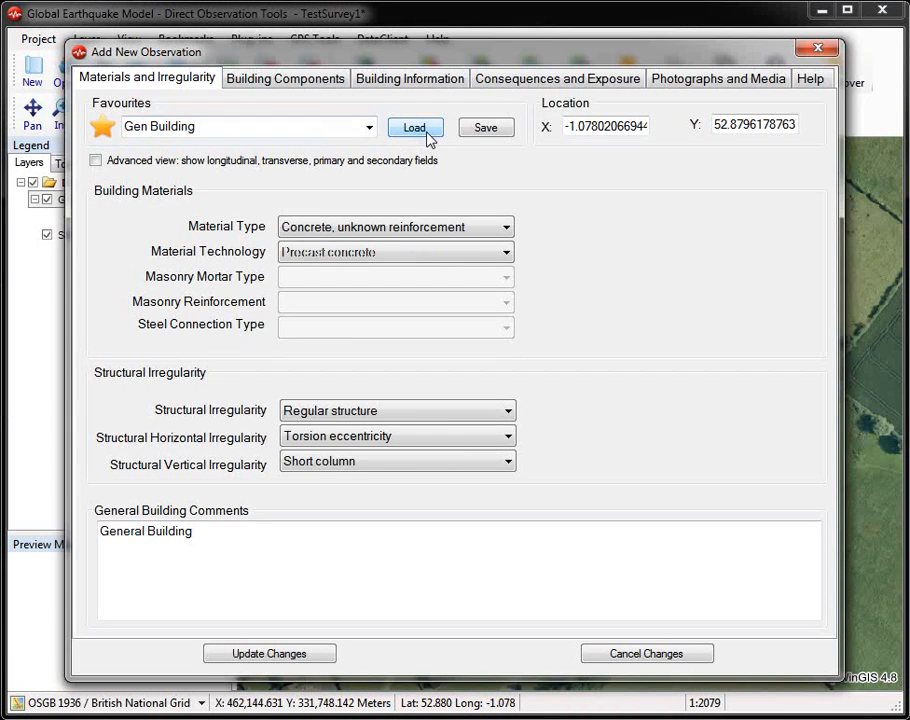
Step: Change the structural vertical irregularity to Pounding potential and the building comment to "General Building no 2"
click(372, 461)
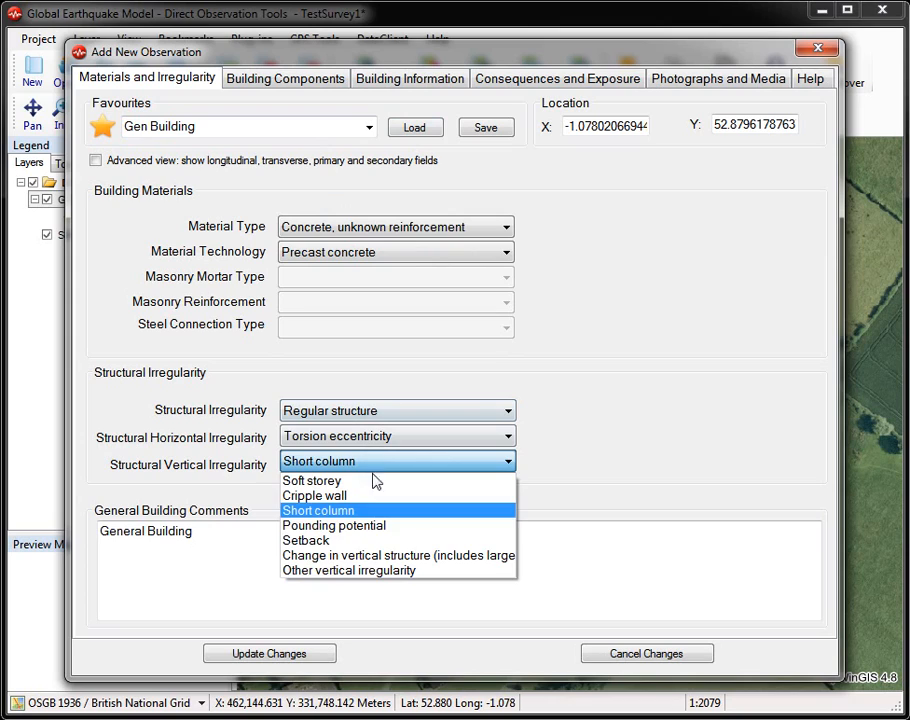
click(370, 525)
click(350, 549)
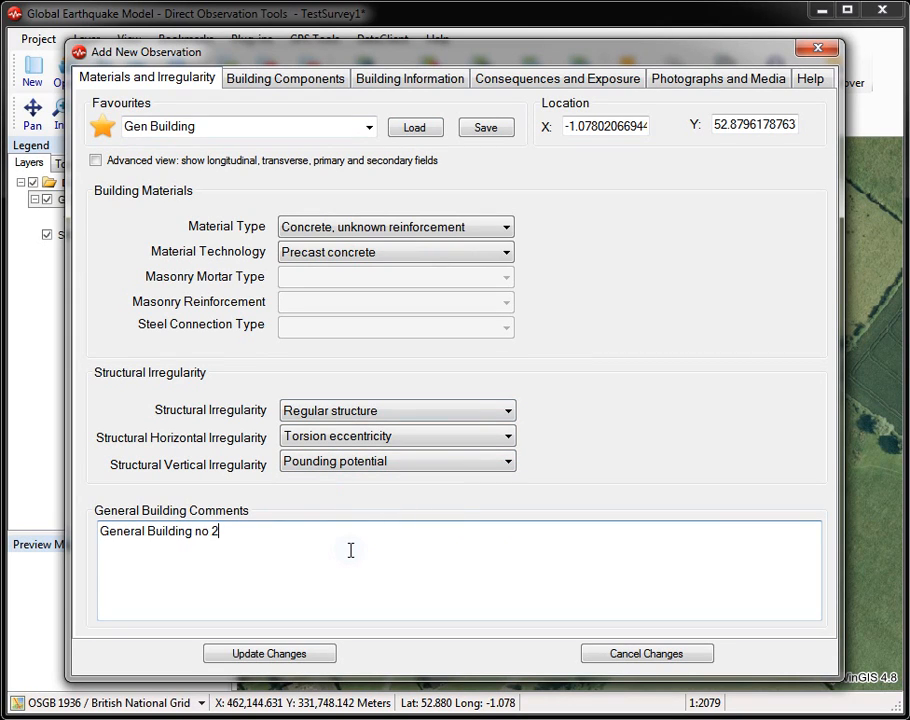
Step: Set the lateral load-resisting system to Braced frame, consulting the help on the LLRS field and on braced frames
click(308, 80)
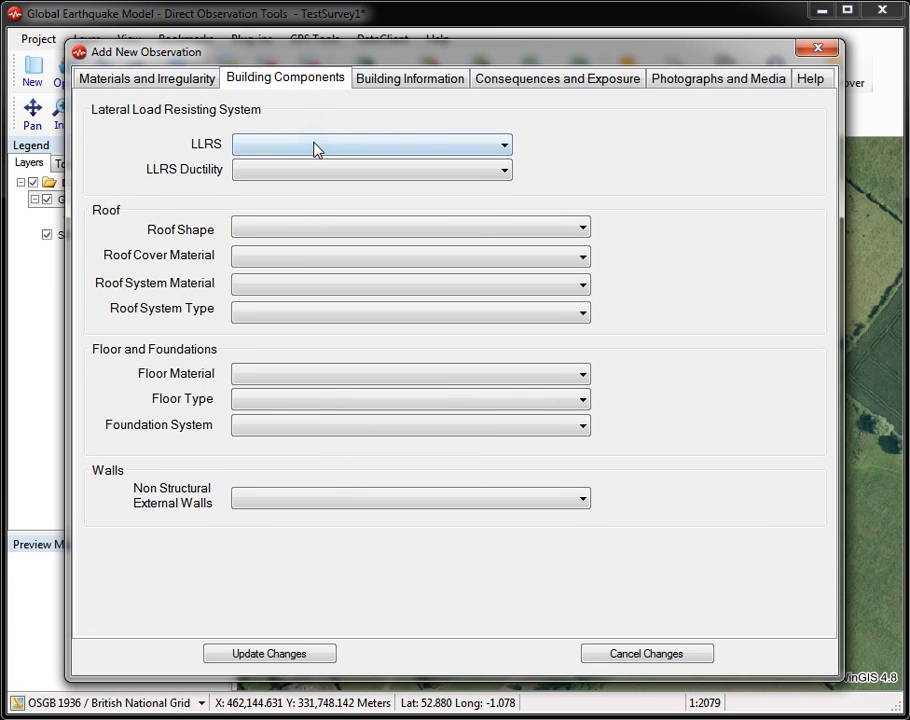
click(210, 148)
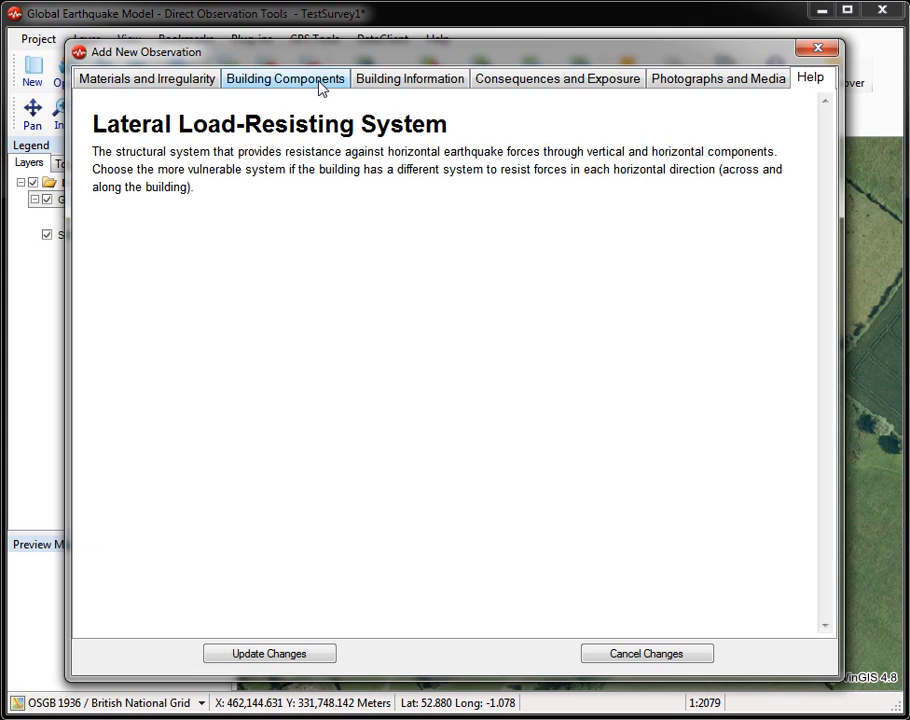
click(285, 82)
click(302, 145)
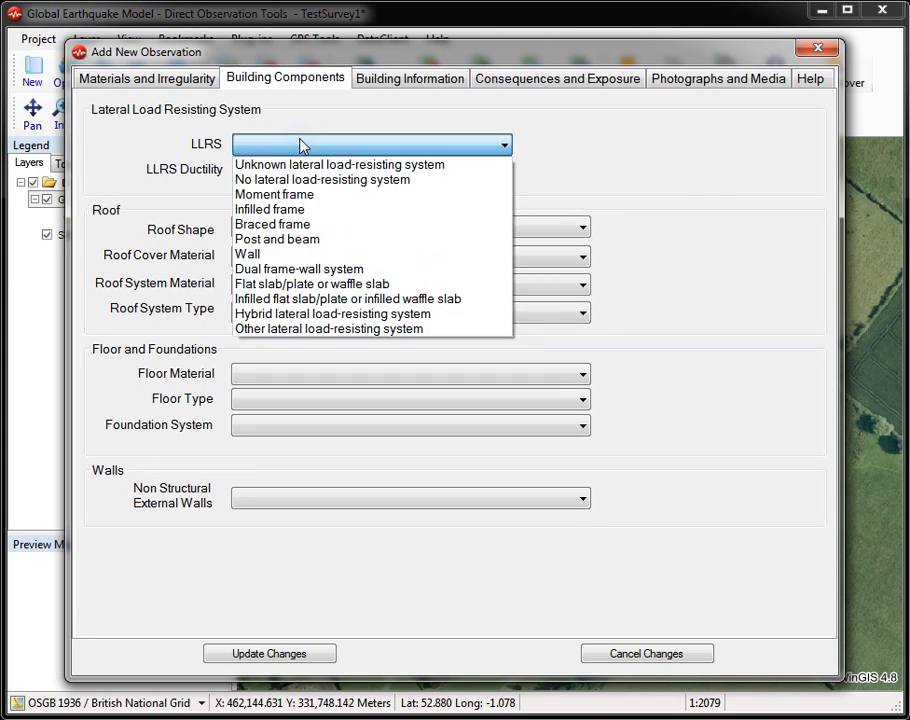
click(300, 226)
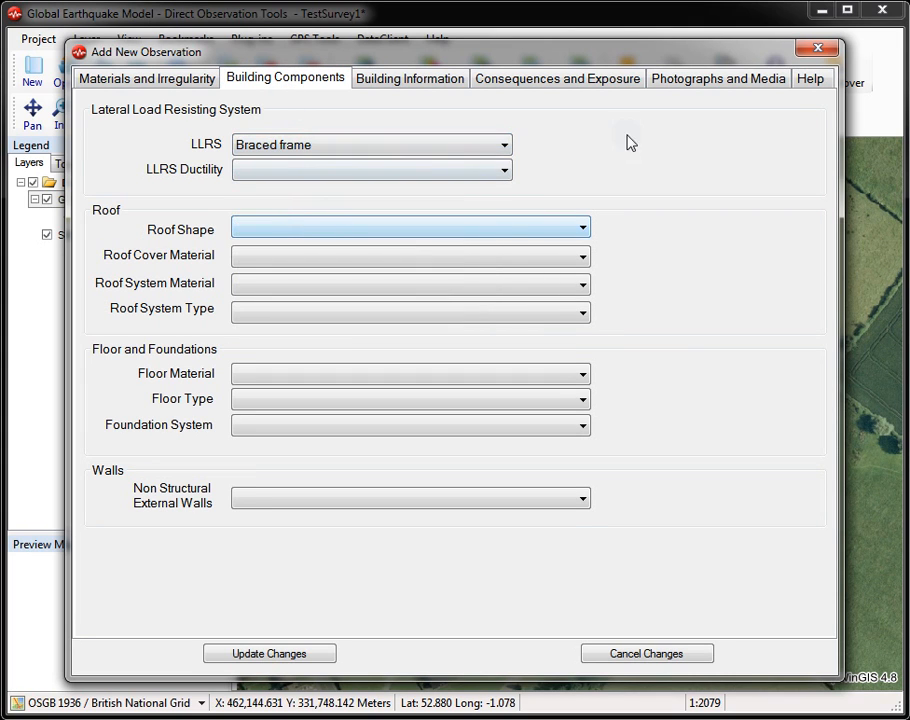
click(816, 88)
mouse_move(827, 126)
mouse_down()
mouse_move(833, 289)
mouse_move(853, 396)
mouse_move(829, 309)
mouse_move(819, 124)
mouse_up()
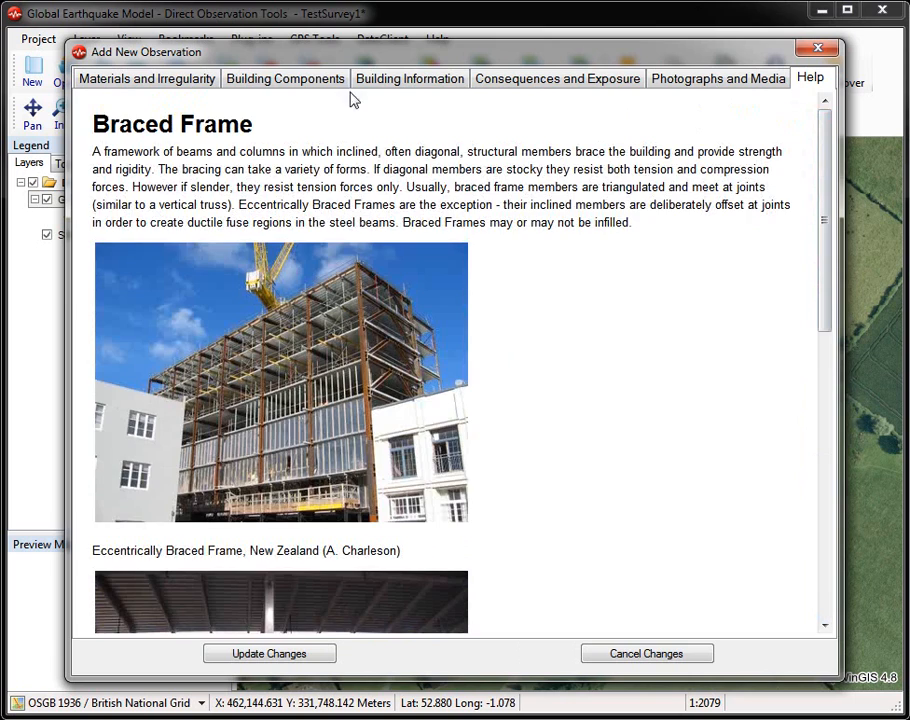
click(285, 80)
Step: Set the building's occupancy to Residential with the occupancy detail Multi-unit, unknown type
click(419, 80)
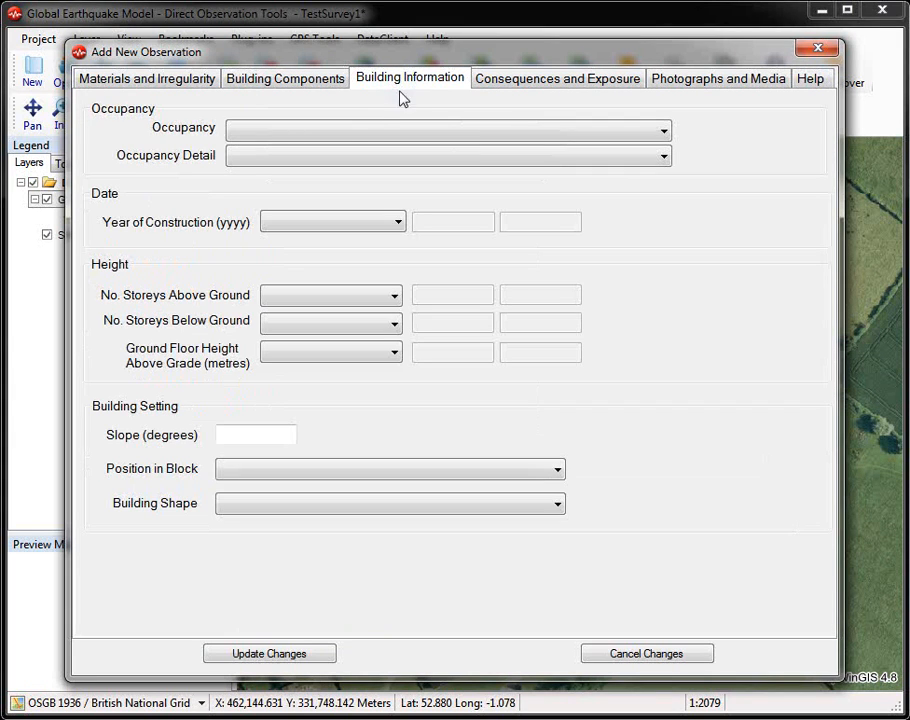
click(372, 127)
click(345, 168)
click(341, 157)
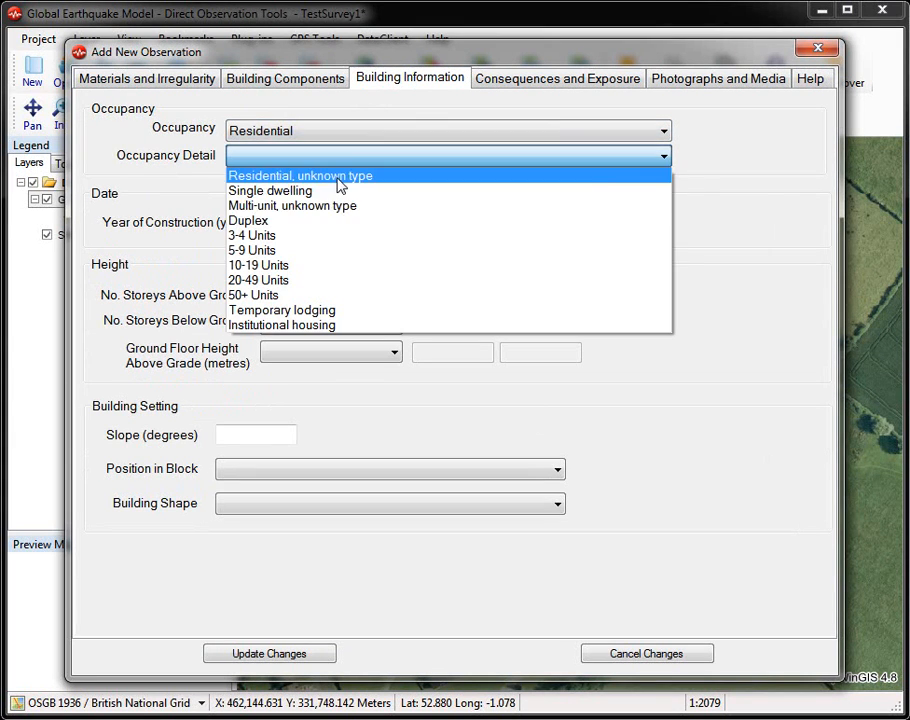
click(337, 208)
Step: Set the building's year of construction to a Between range starting at 1940
click(335, 222)
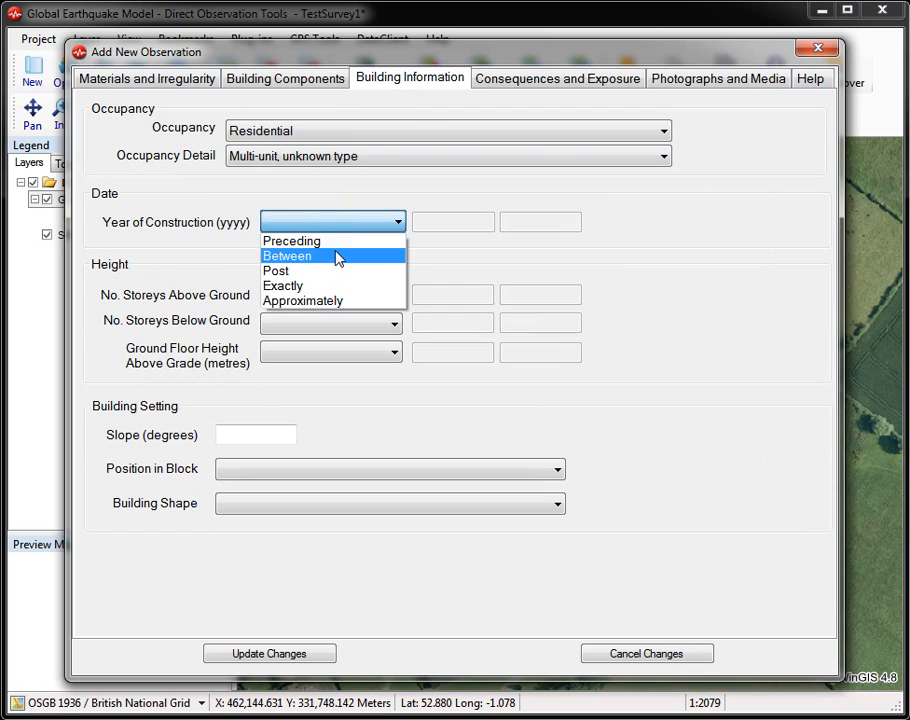
click(339, 256)
click(438, 224)
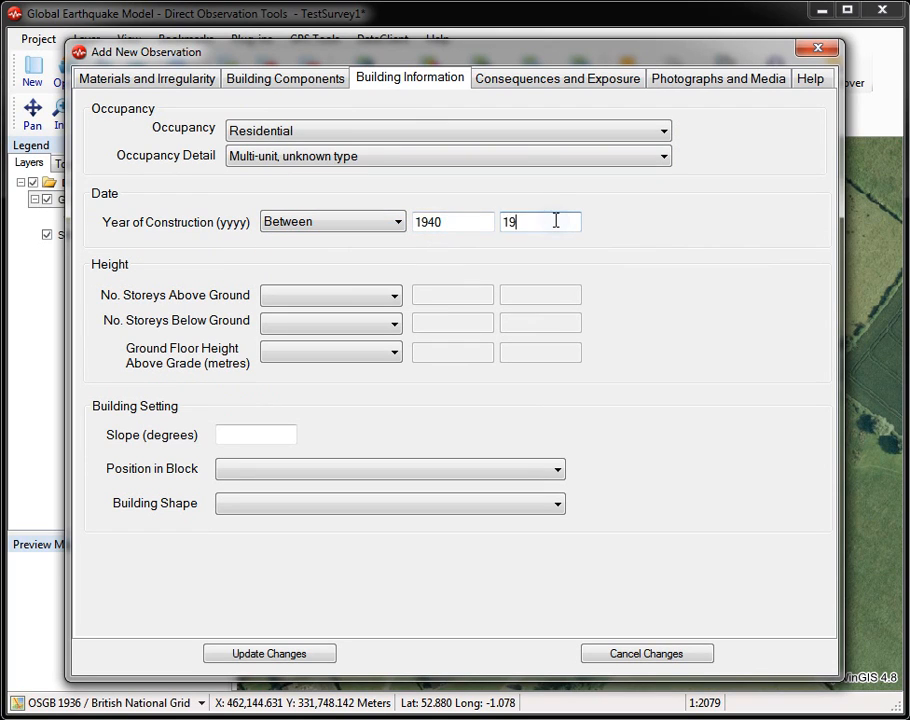
Step: Record 20 day occupants and 10 night occupants for the building and set its damage grade to Very Heavy Damage
click(545, 86)
click(303, 139)
click(303, 160)
text(10)
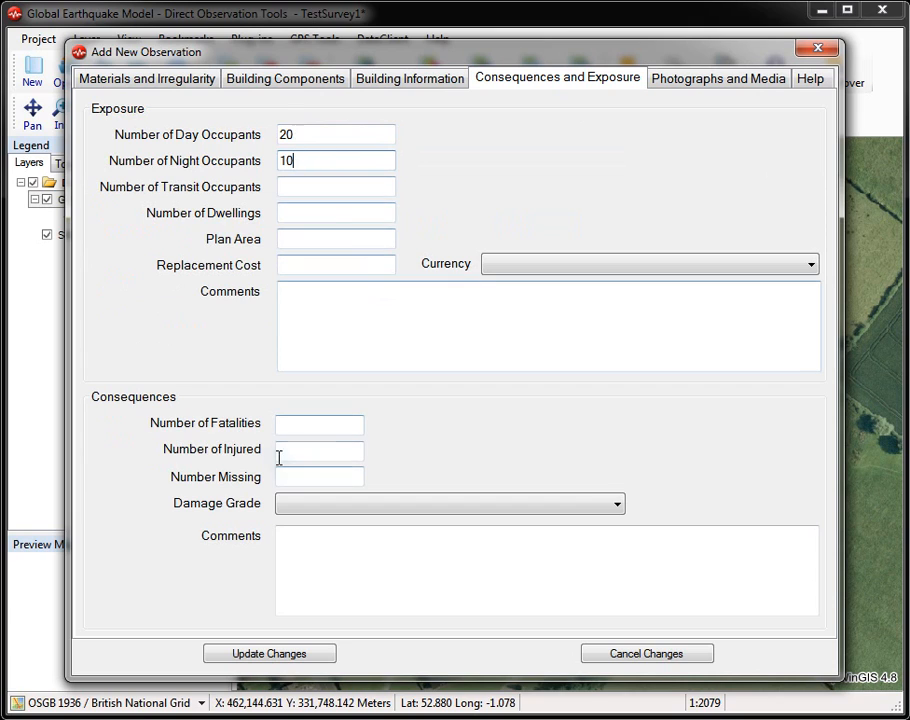
click(330, 503)
click(355, 614)
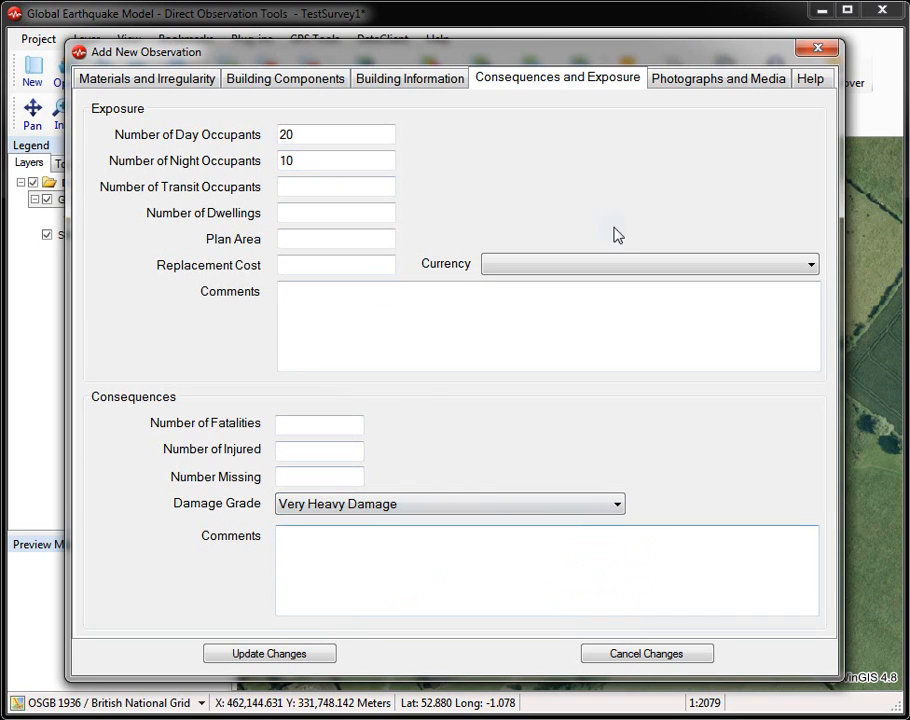
Step: Add a Photograph media record with frame number 355 and the comment "damage", and save the observation
click(696, 79)
click(213, 166)
click(213, 167)
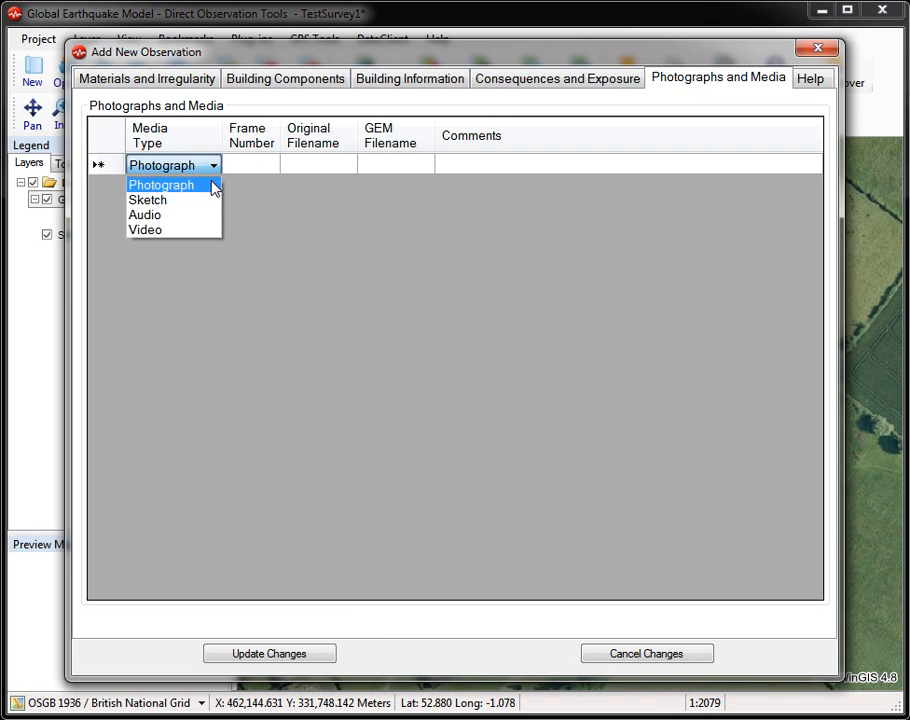
click(212, 186)
click(254, 168)
click(256, 167)
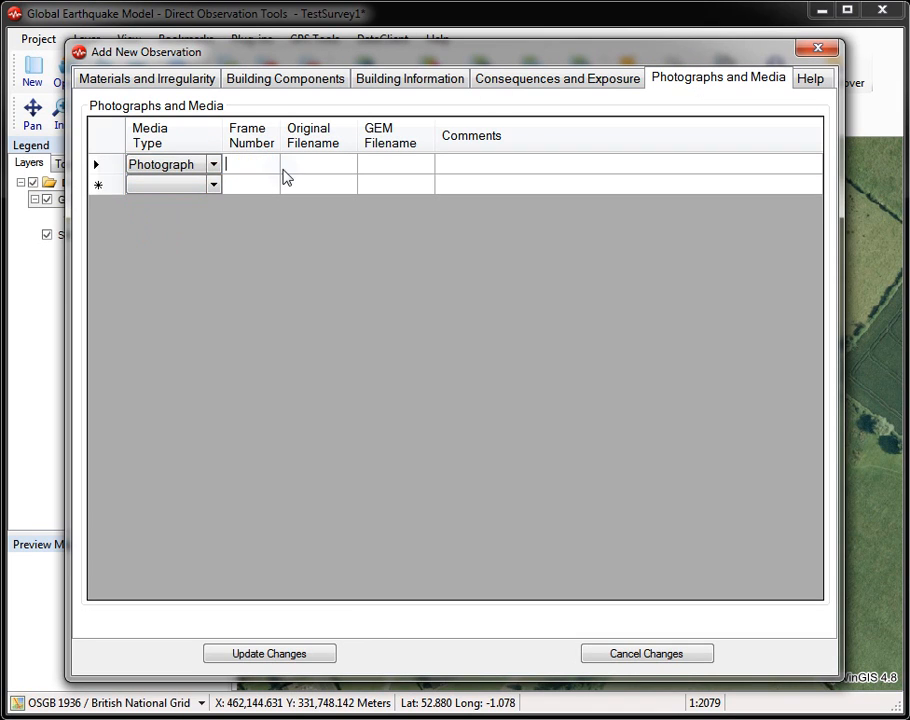
click(544, 165)
click(544, 165)
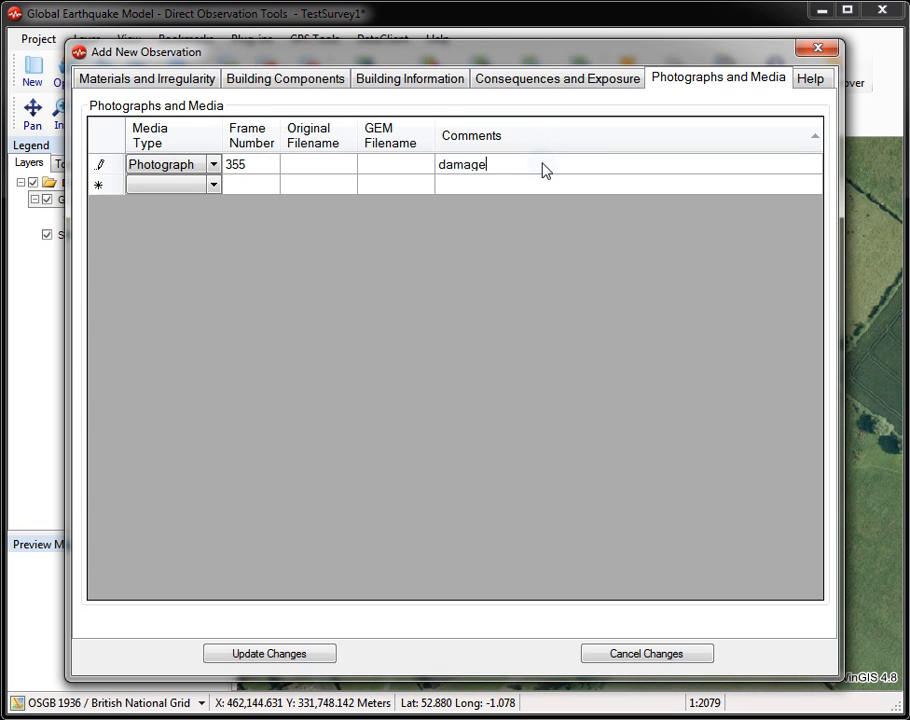
click(272, 653)
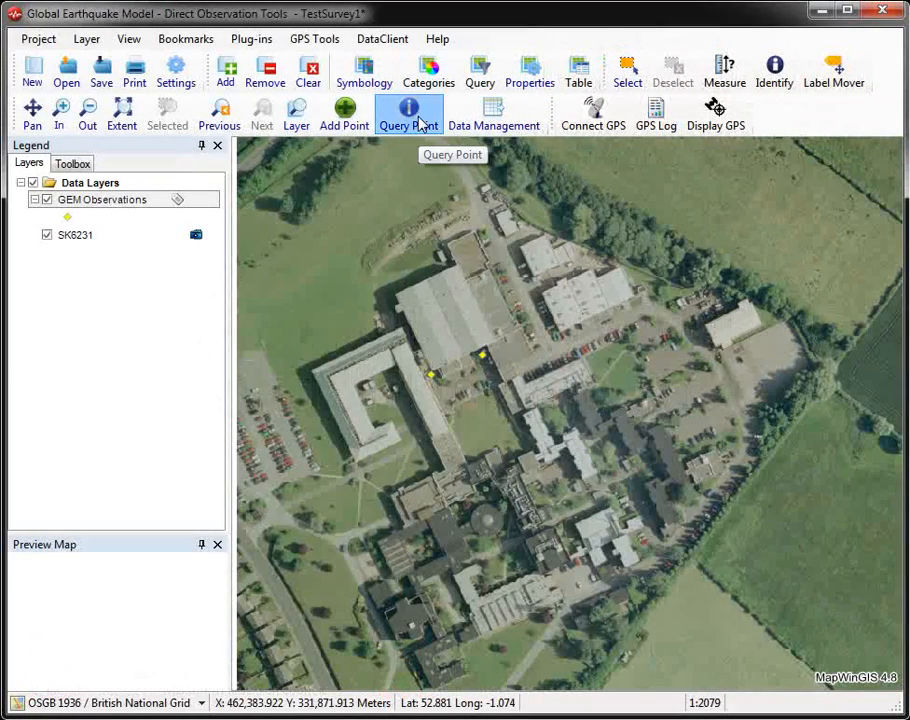
Step: Reopen the second observation from the map and link DSCN0355.jpg from the tmp_images folder to its photograph record
click(421, 122)
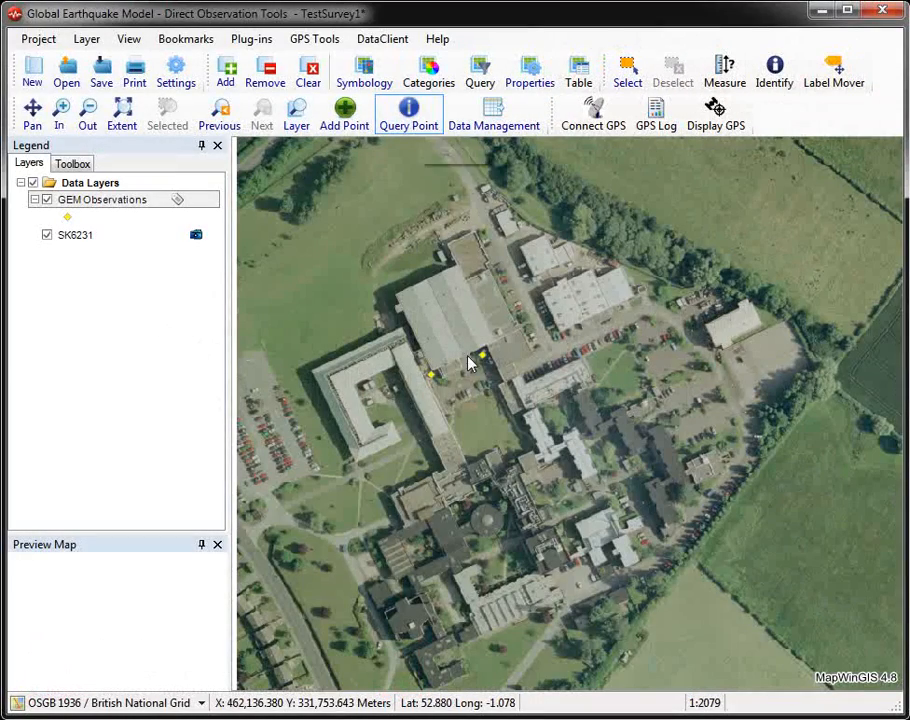
click(483, 357)
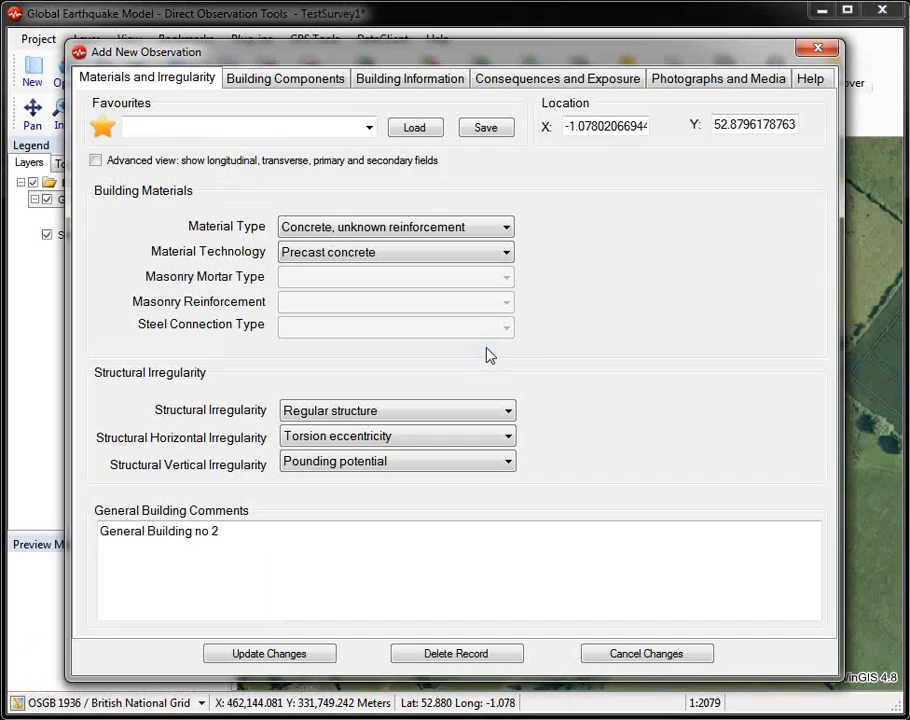
click(716, 82)
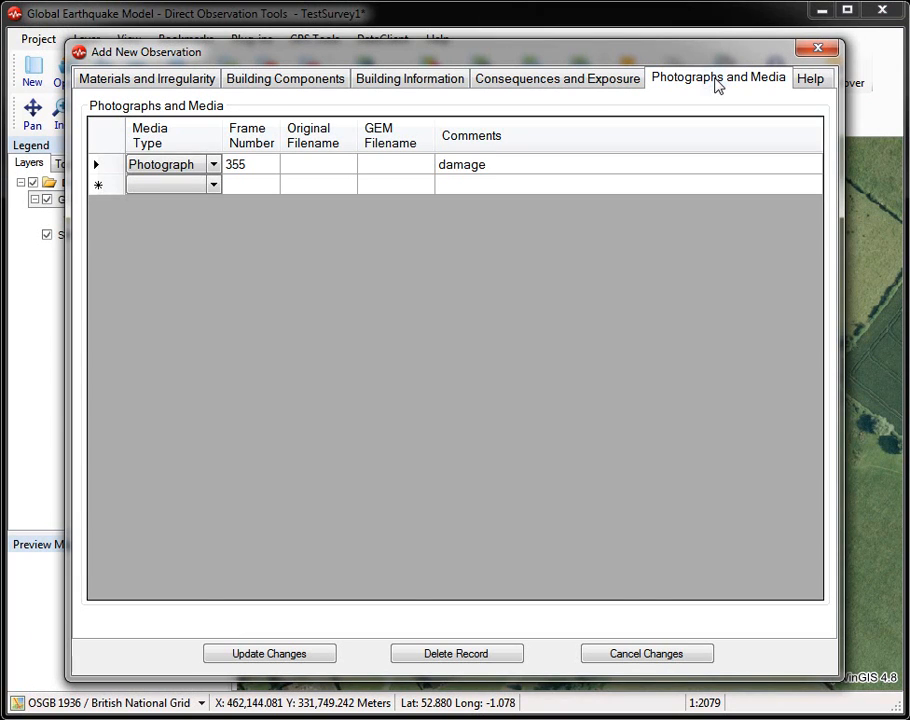
right_click(101, 166)
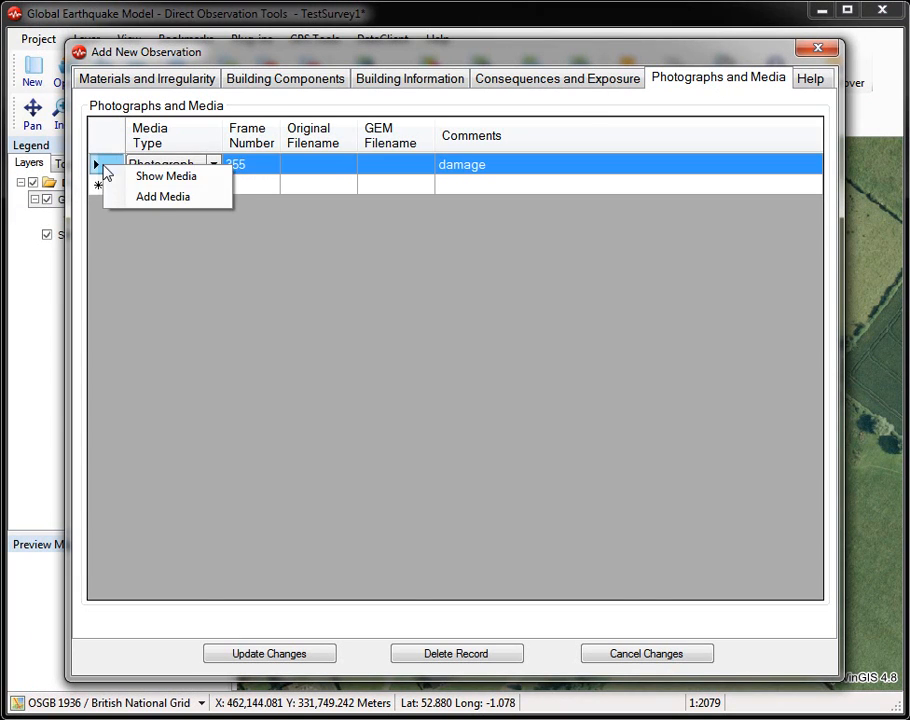
click(150, 197)
key(alt+Up)
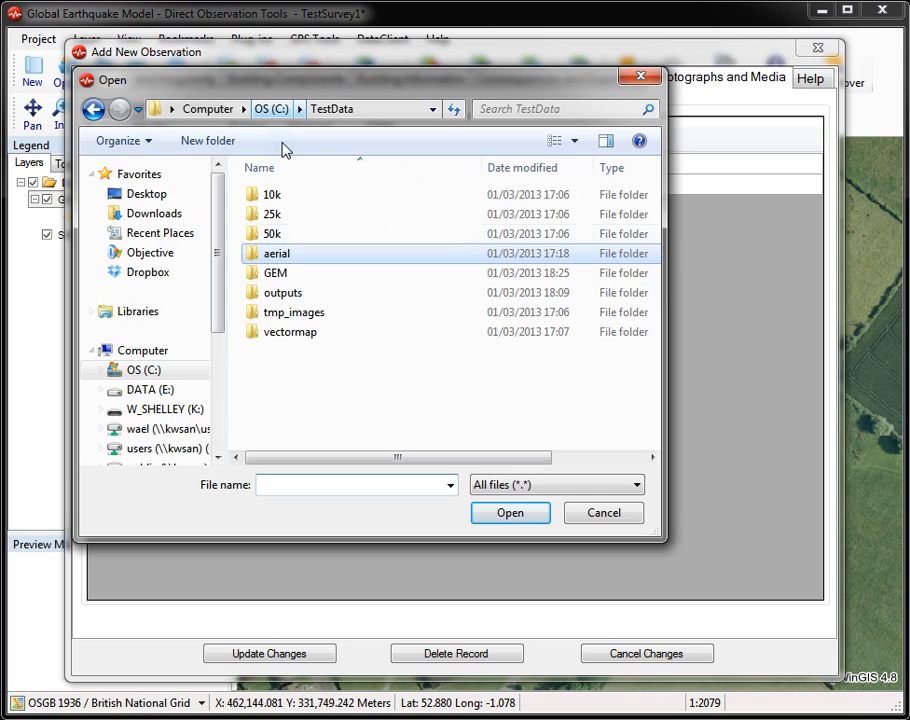
double_click(294, 313)
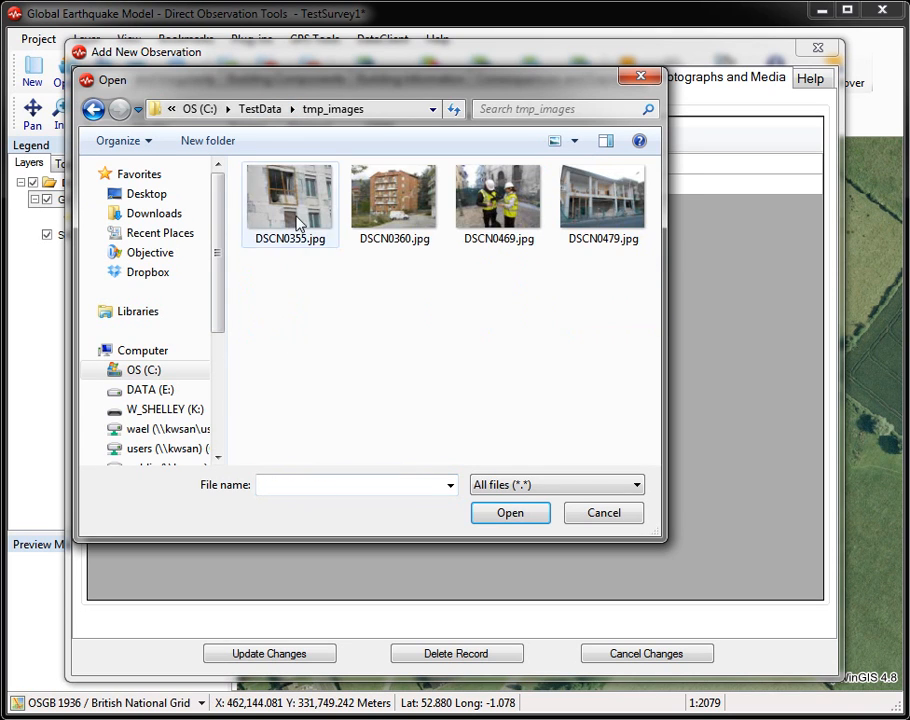
double_click(297, 222)
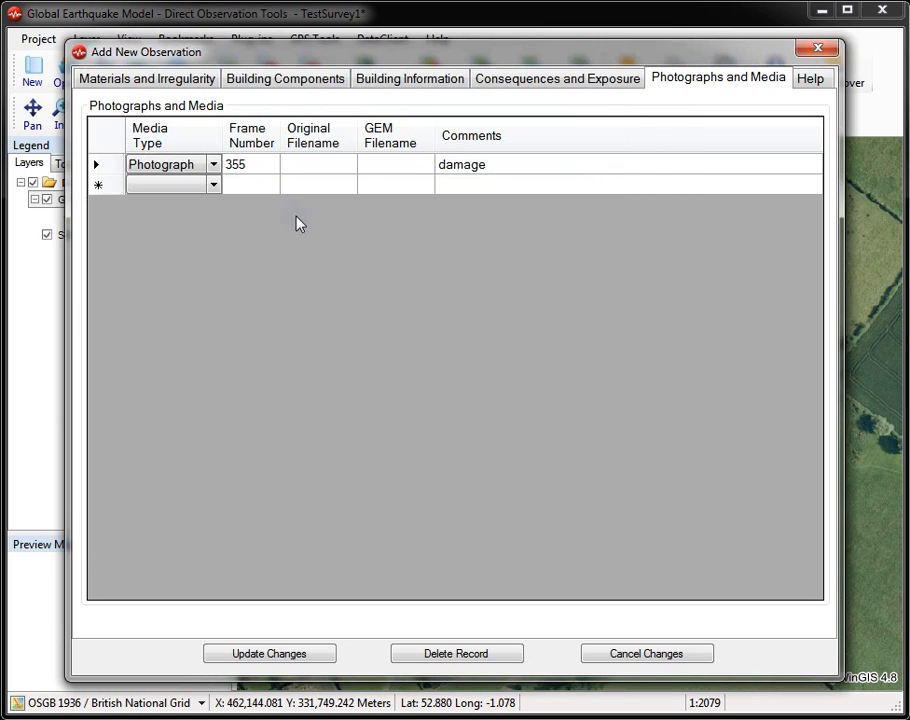
Step: View the photograph linked to frame 355, close it and save the changes to the observation
right_click(104, 168)
click(148, 186)
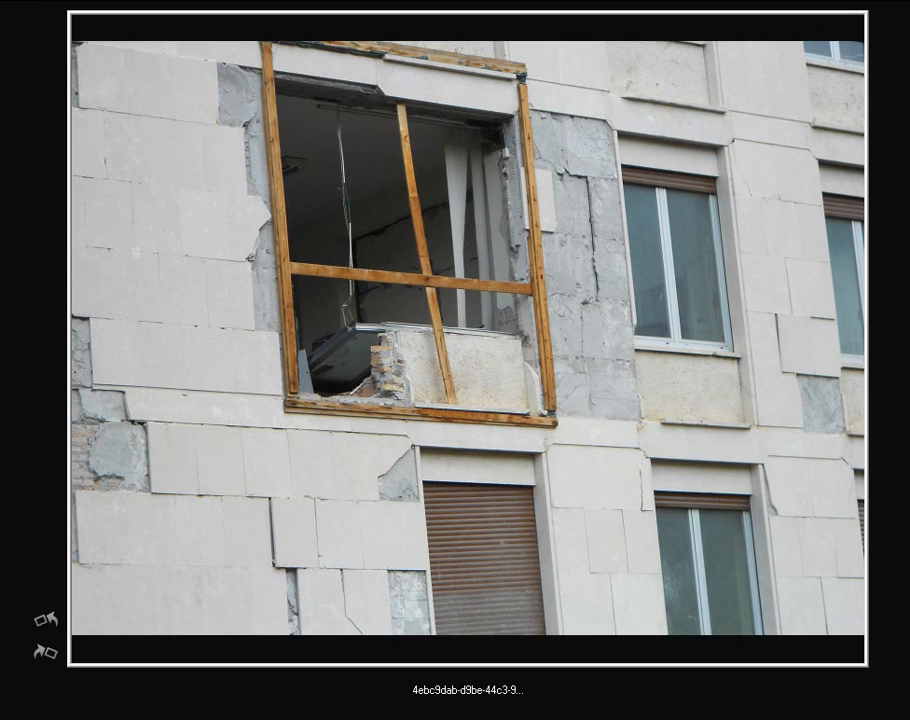
key(Escape)
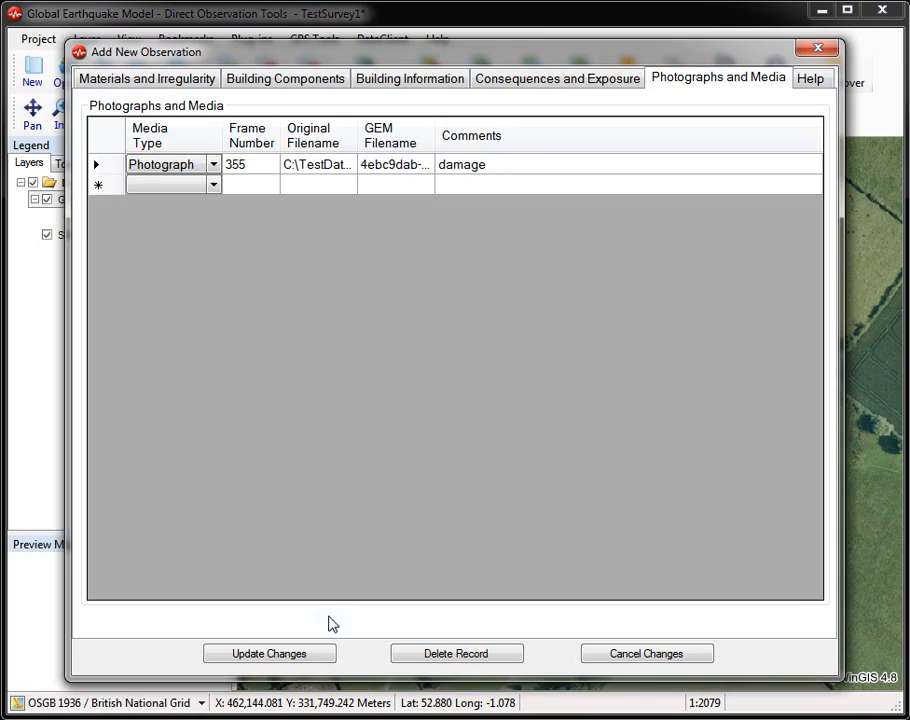
click(311, 655)
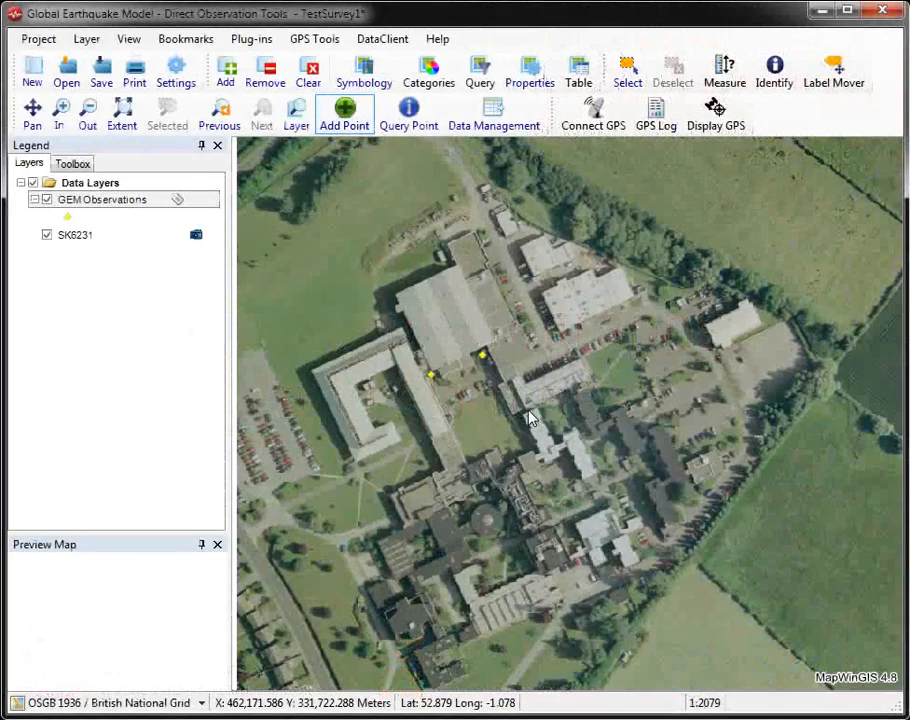
Step: Add a third observation point south-east of the existing two and load the "Gen Building" favourite into it
click(527, 445)
click(367, 127)
click(359, 146)
click(410, 130)
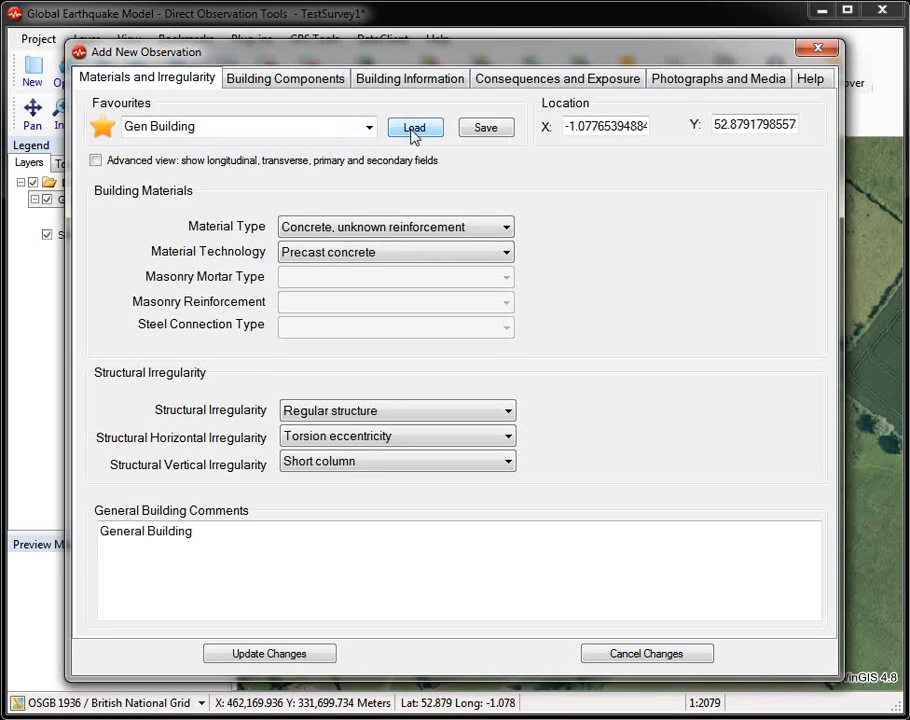
Step: Add a Photograph media record with frame number 360 to the new observation
click(683, 82)
click(167, 170)
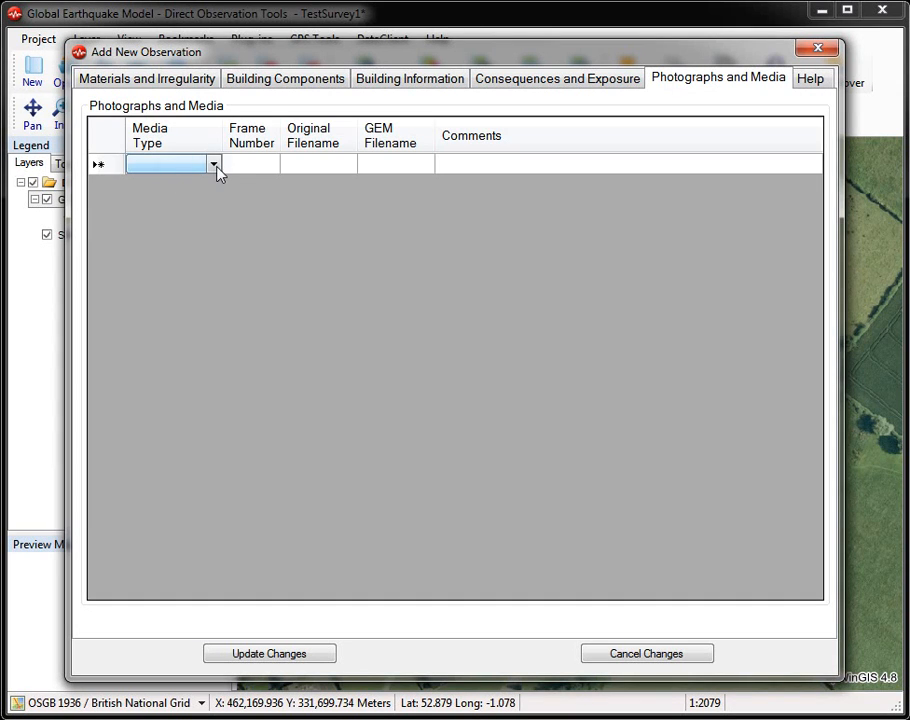
click(213, 166)
click(201, 188)
click(266, 170)
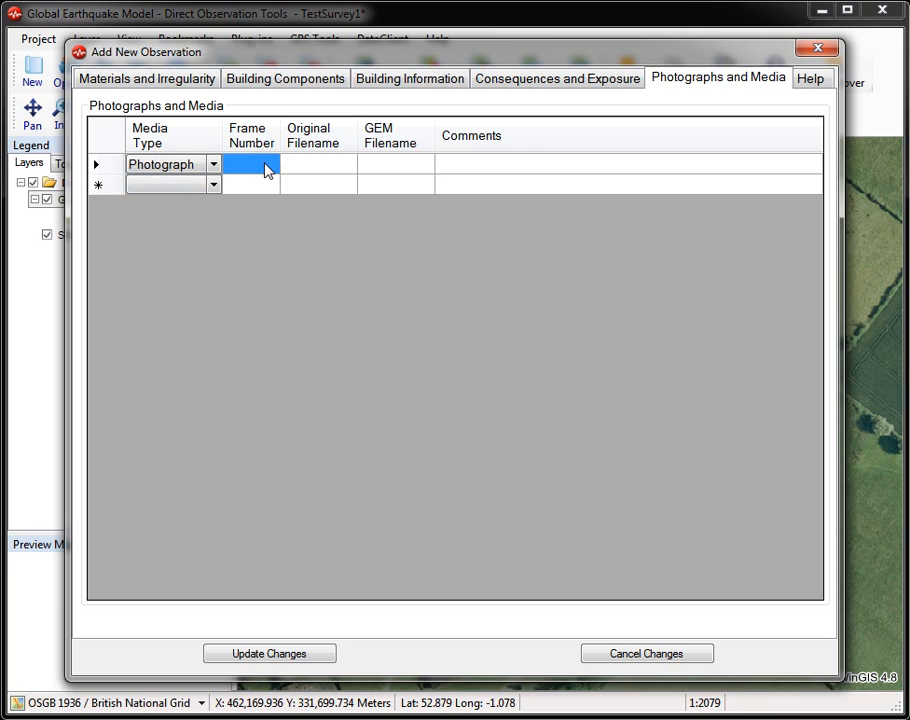
text(360)
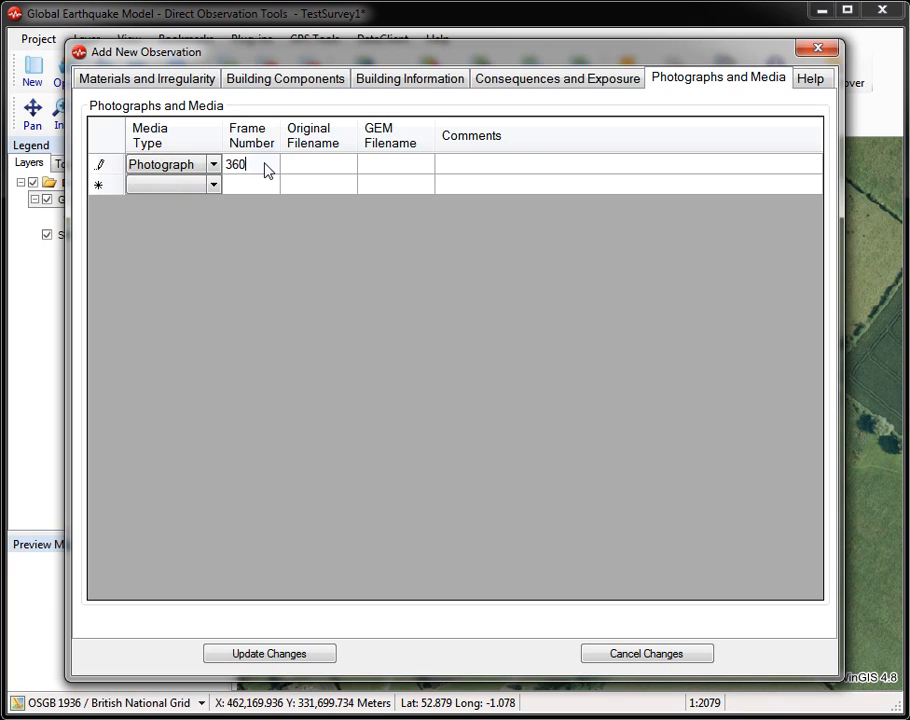
Step: Add a second Photograph media record with frame number 469
click(200, 186)
click(213, 186)
click(209, 207)
click(260, 187)
click(260, 187)
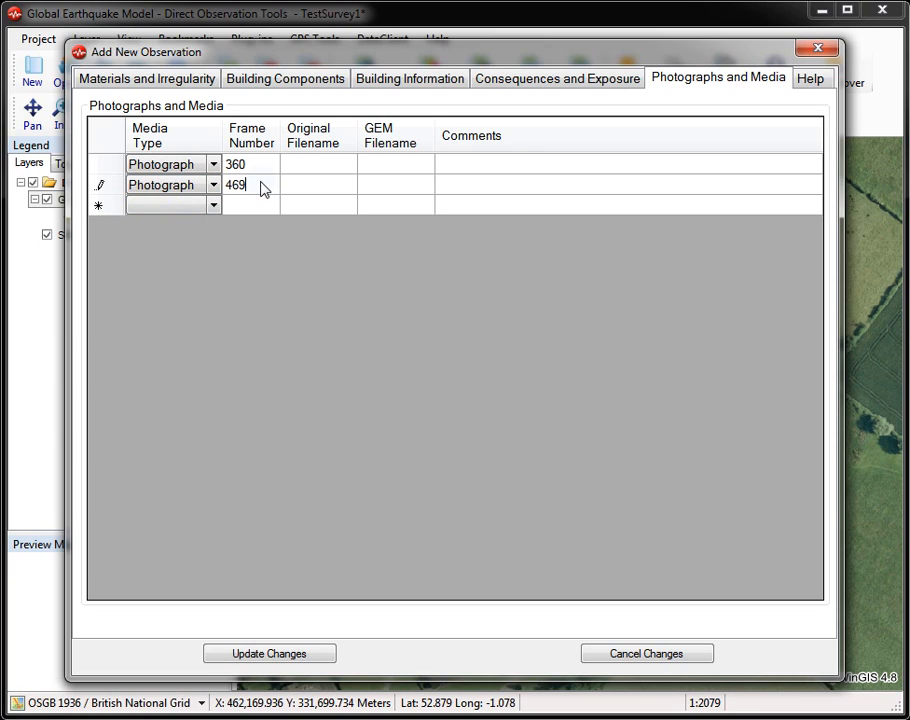
Step: Add a third Photograph media record with frame number 479
click(253, 207)
click(214, 206)
click(213, 206)
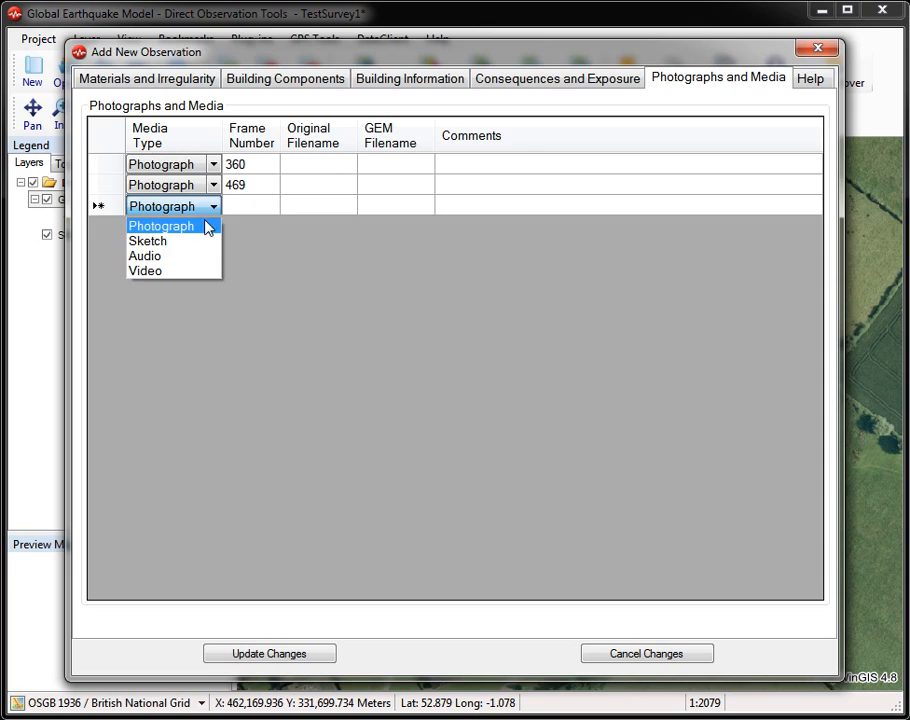
click(213, 225)
click(244, 210)
click(244, 210)
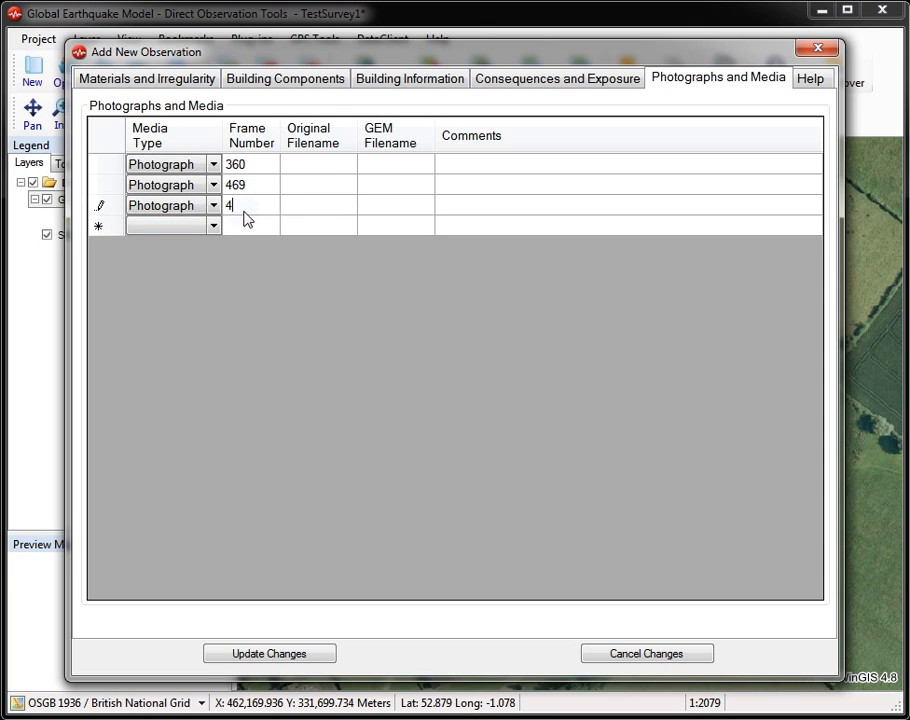
Step: Add a Sketch media record below the photographs and open a blank drawing for it in Paint
click(203, 228)
click(212, 227)
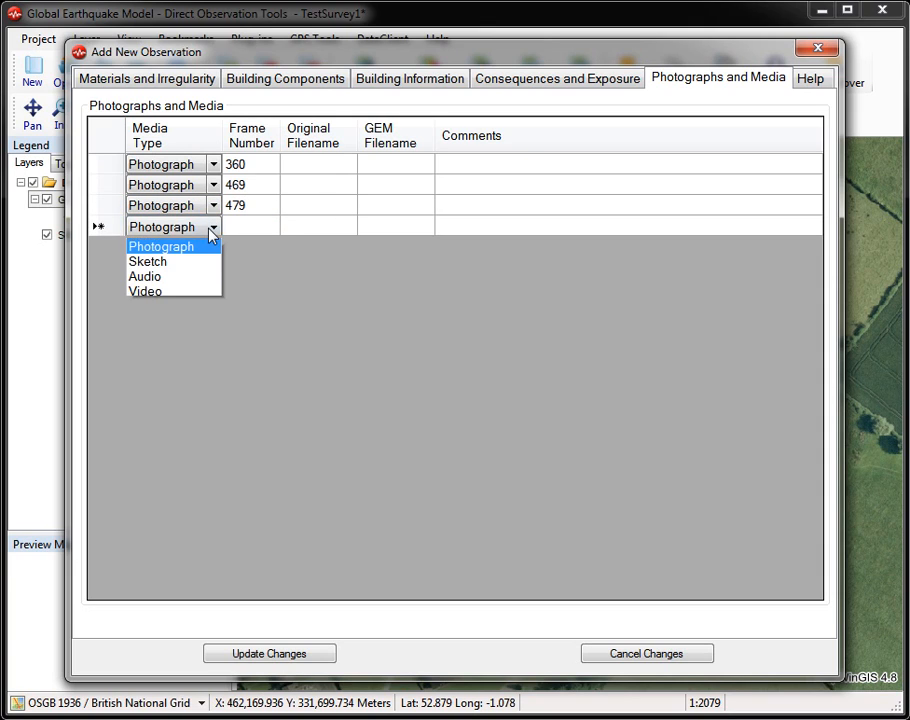
click(200, 262)
right_click(112, 228)
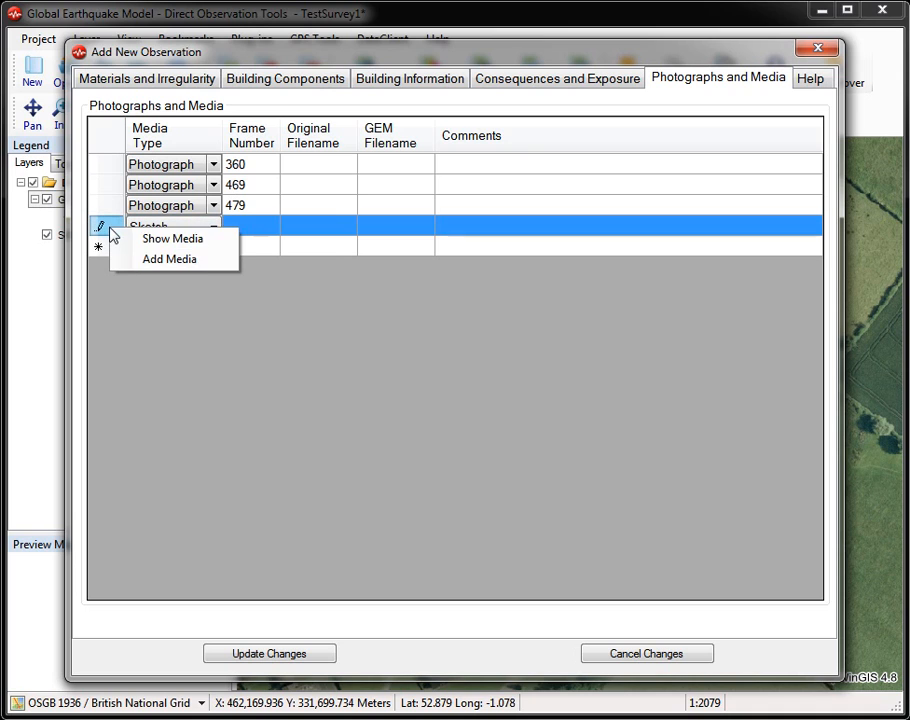
click(153, 259)
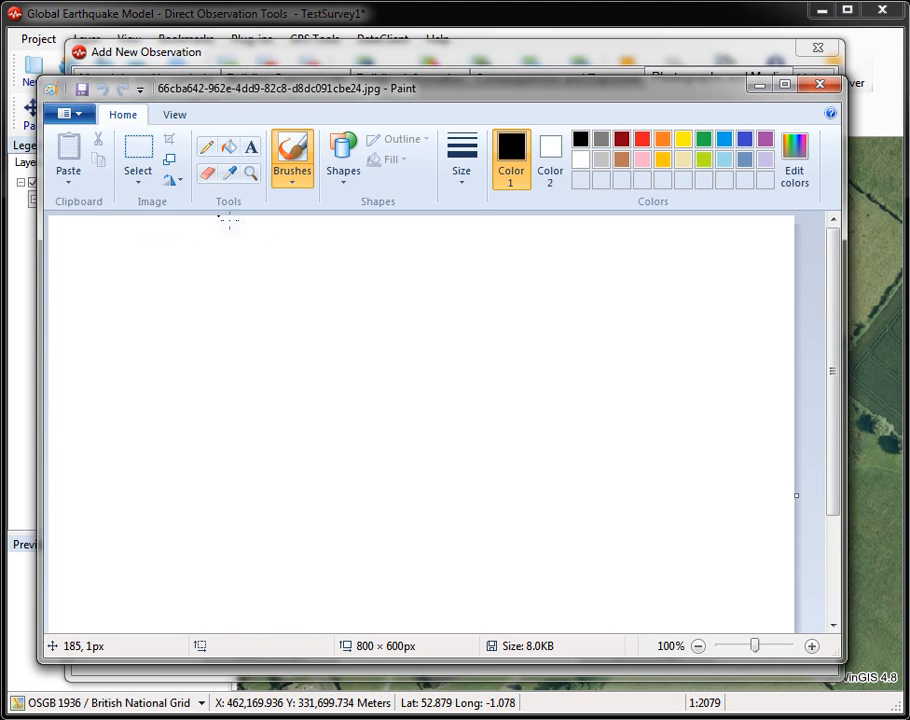
Step: Draw a simple box-shaped building freehand in black, save the sketch and save the observation
mouse_move(205, 350)
mouse_down()
mouse_move(341, 341)
mouse_move(420, 378)
mouse_move(422, 479)
mouse_move(243, 482)
mouse_move(214, 398)
mouse_move(209, 349)
mouse_move(222, 325)
mouse_up()
mouse_move(337, 313)
mouse_down()
mouse_move(396, 309)
mouse_move(422, 341)
mouse_up()
click(810, 85)
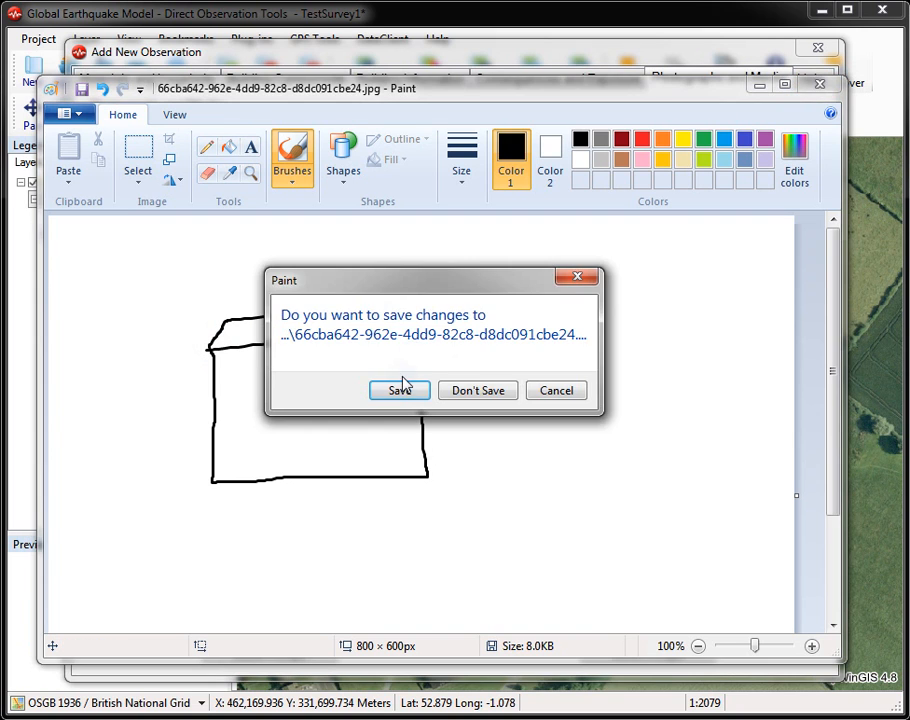
click(398, 386)
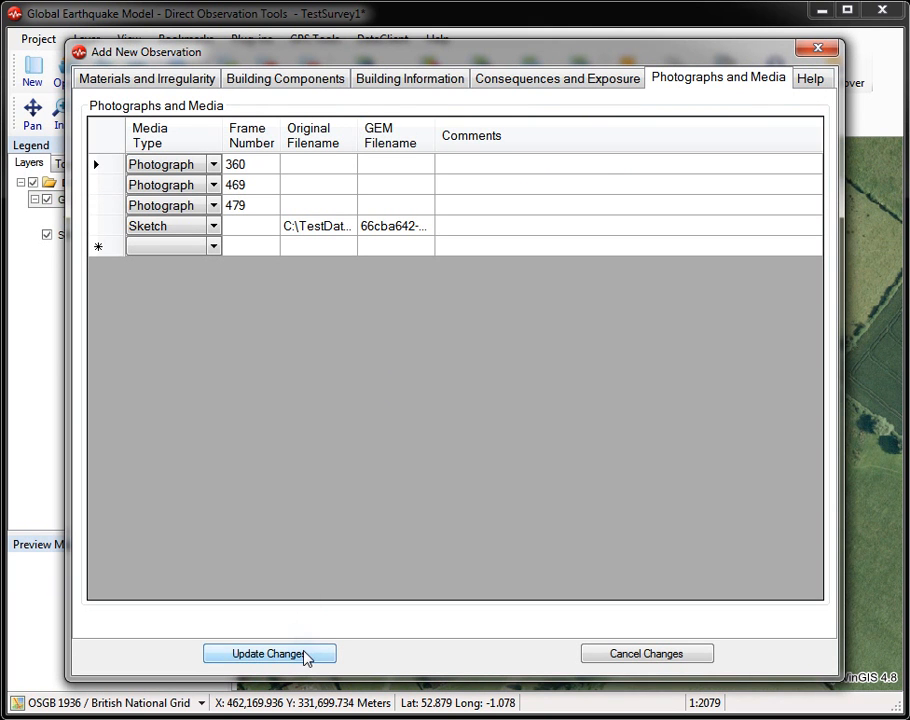
click(268, 654)
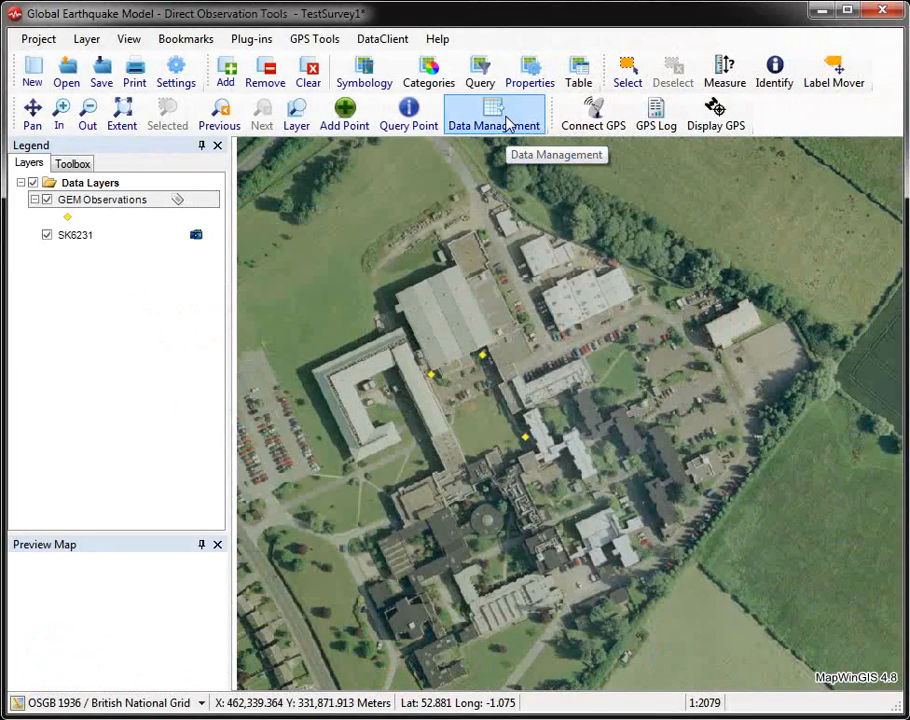
Step: Open the Photo and Media Manager for the survey and show only the records whose media is not linked
click(508, 122)
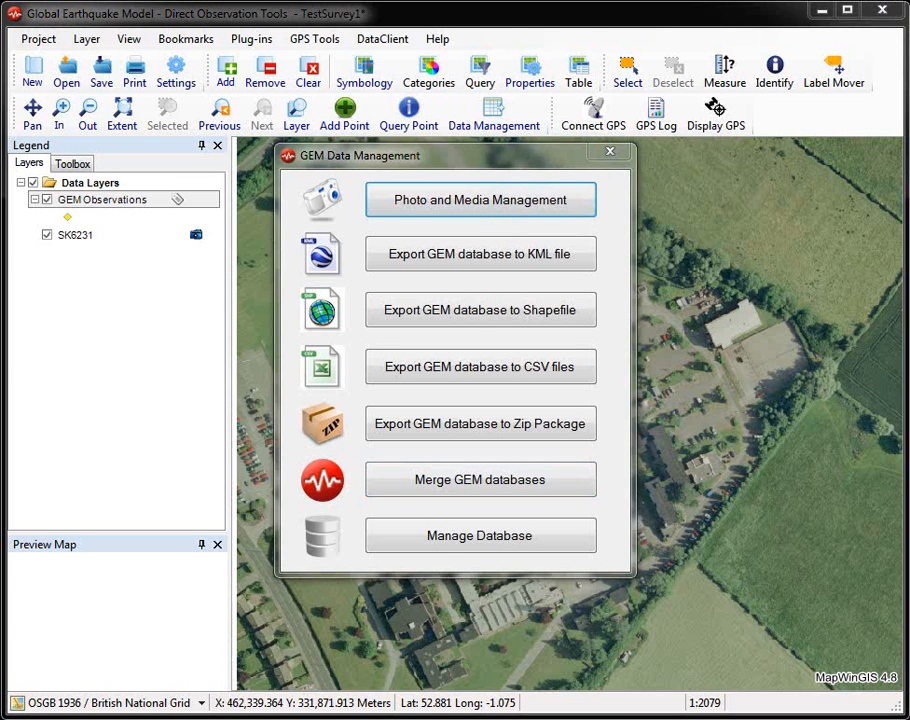
click(480, 200)
drag(725, 185, 432, 178)
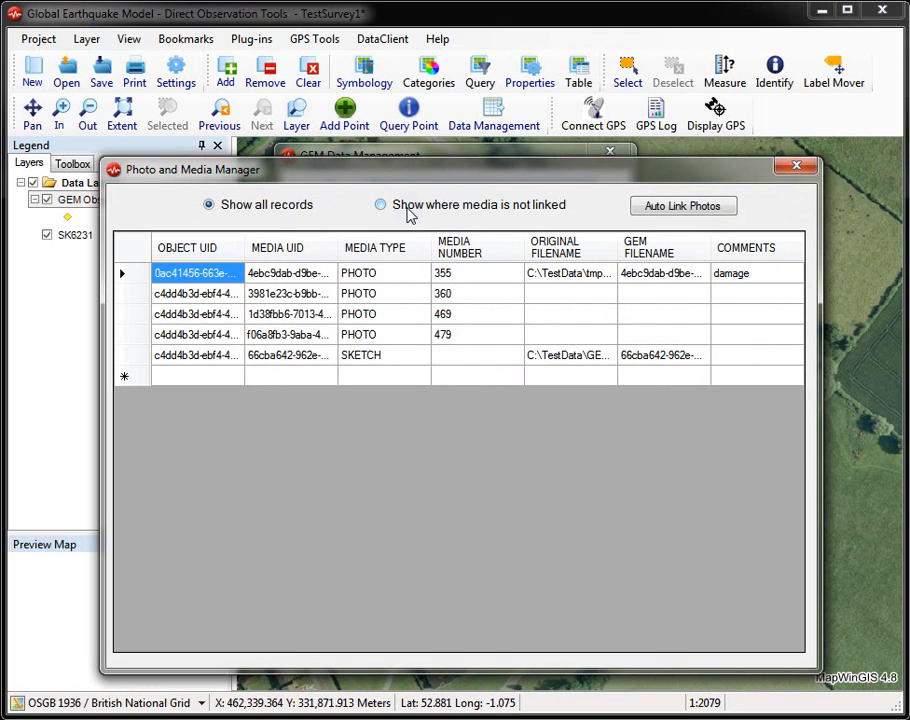
click(406, 207)
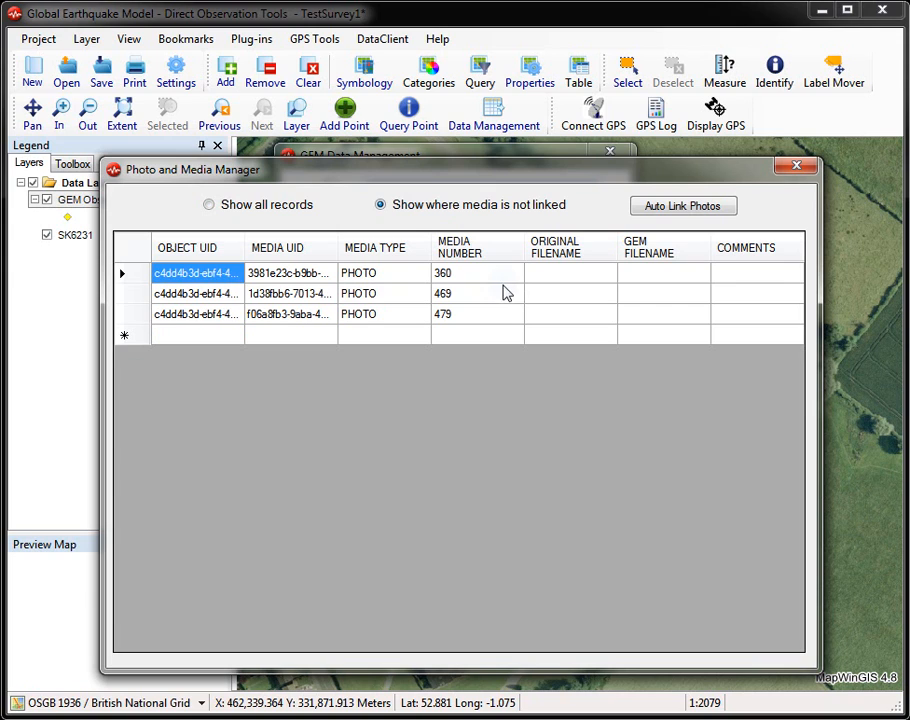
Step: Auto-link the unlinked photograph records to the images in the C:\TestData\tmp_images folder
click(705, 207)
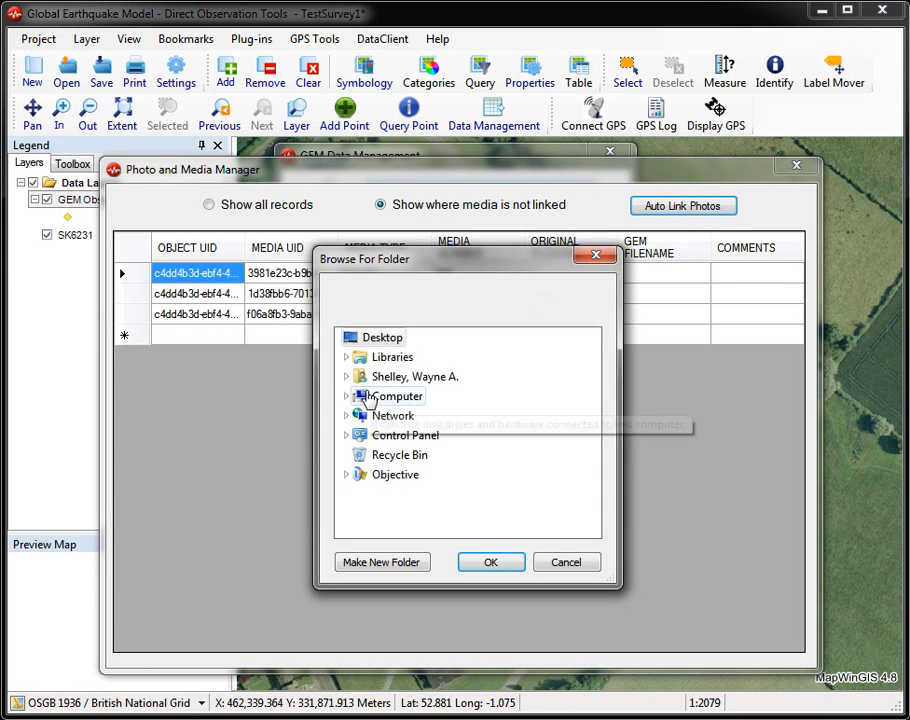
click(346, 397)
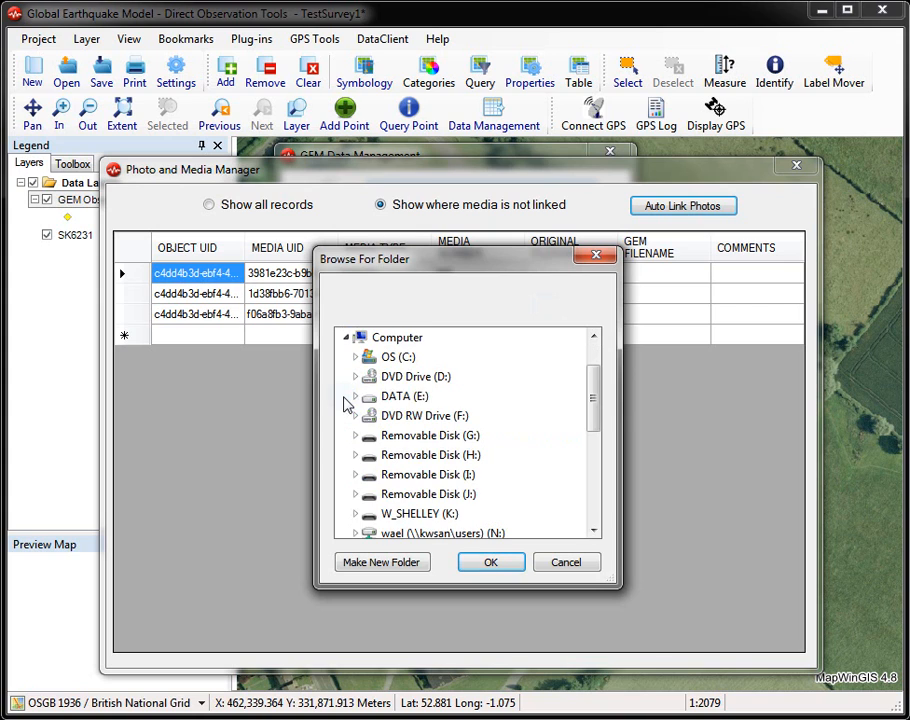
click(355, 357)
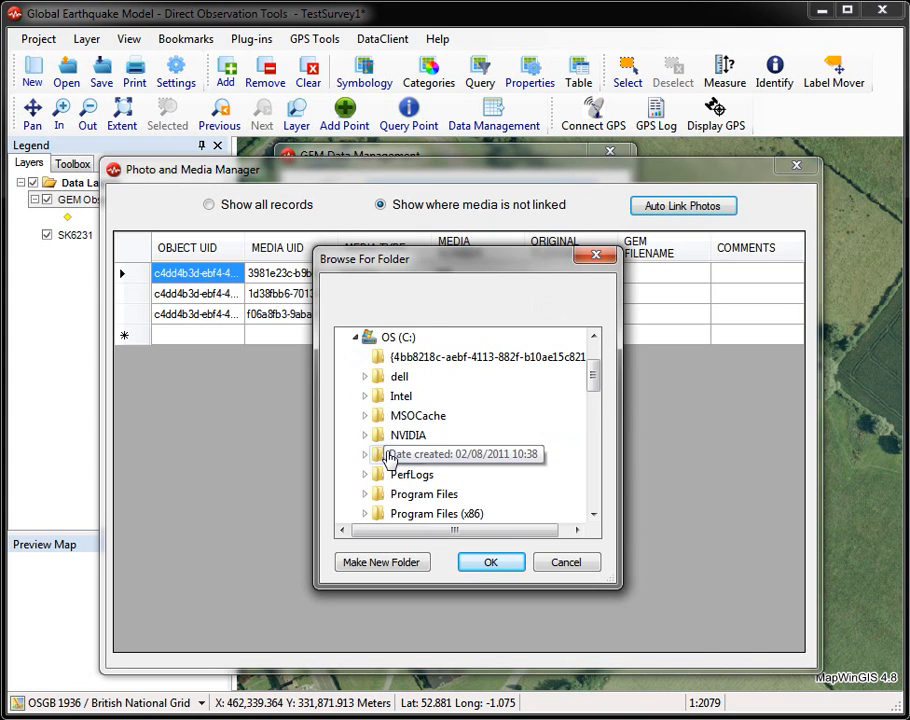
drag(591, 373, 587, 415)
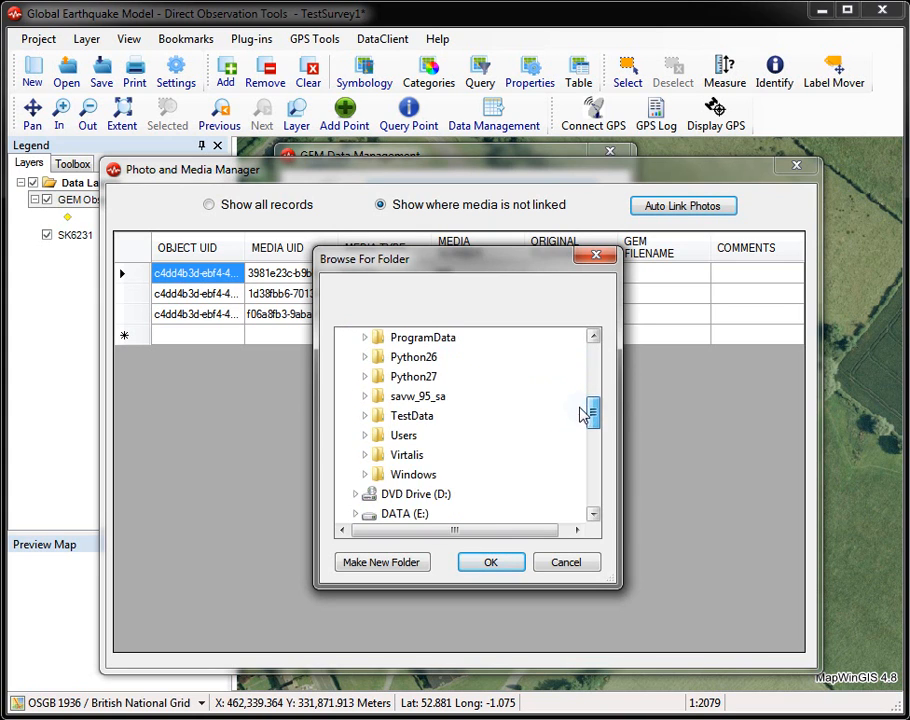
click(365, 416)
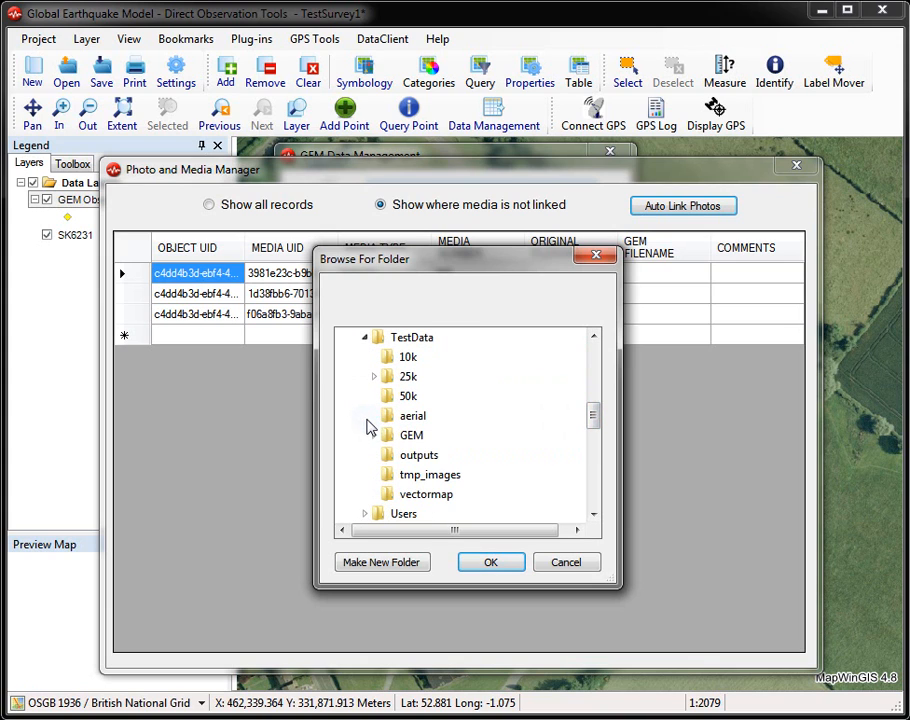
click(412, 475)
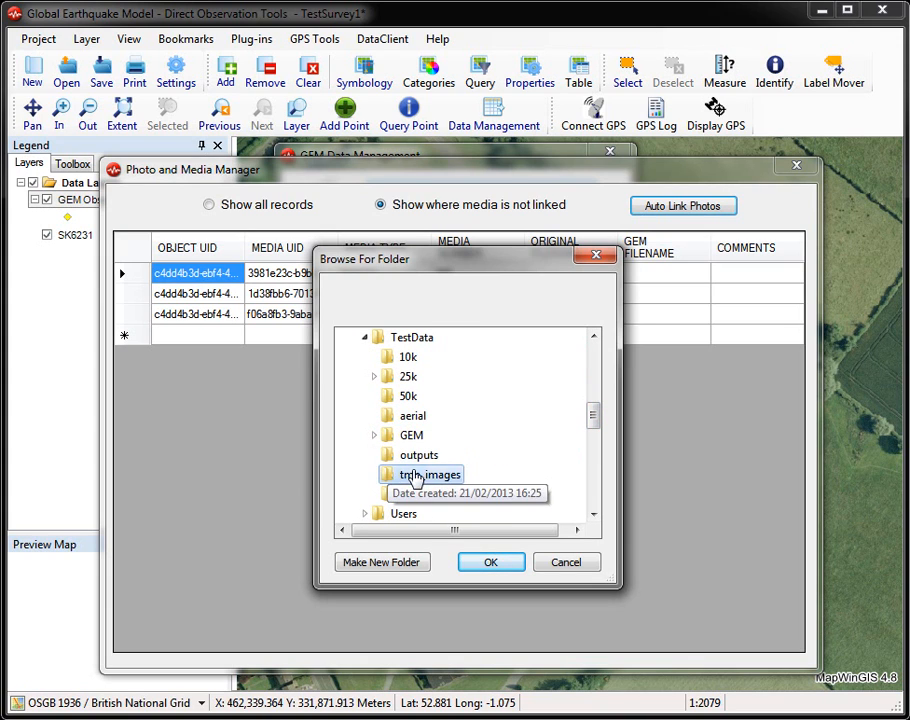
click(491, 562)
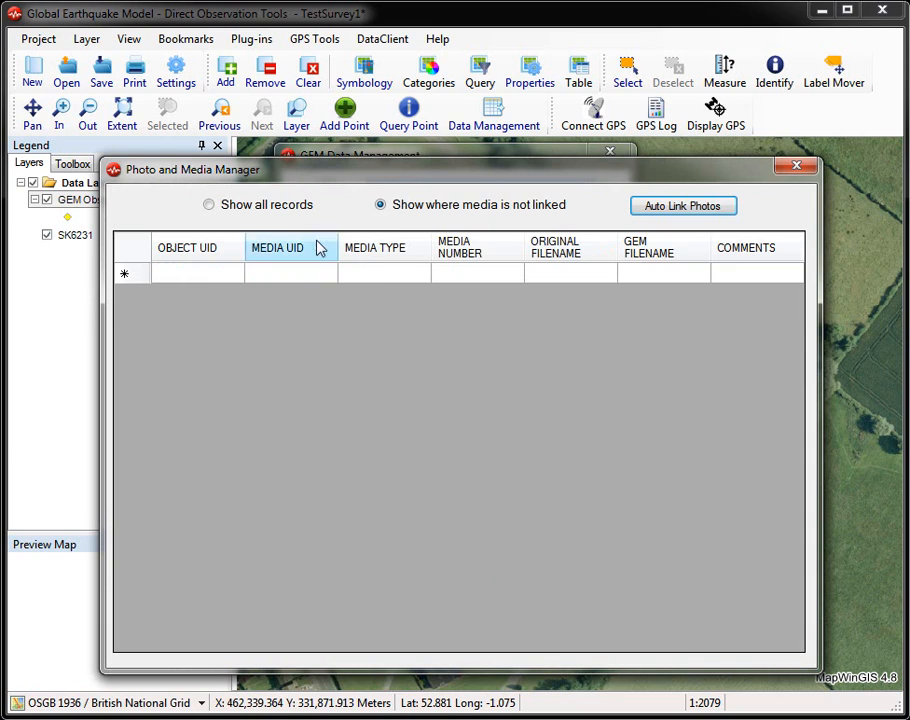
Step: Show all media records to check their linked files, and close the media manager and the data management window
click(296, 210)
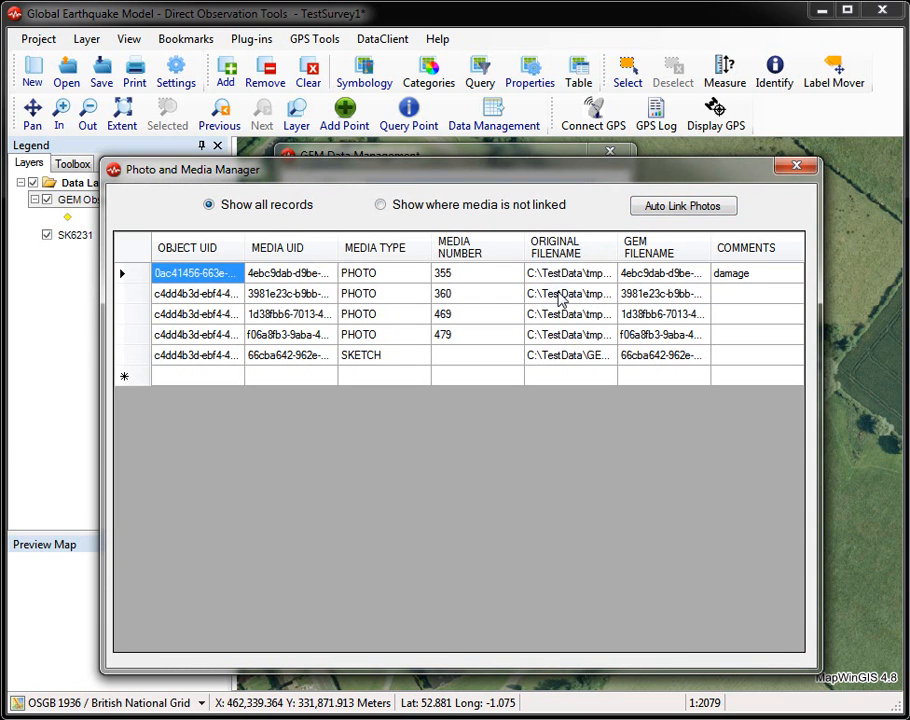
click(795, 166)
click(620, 155)
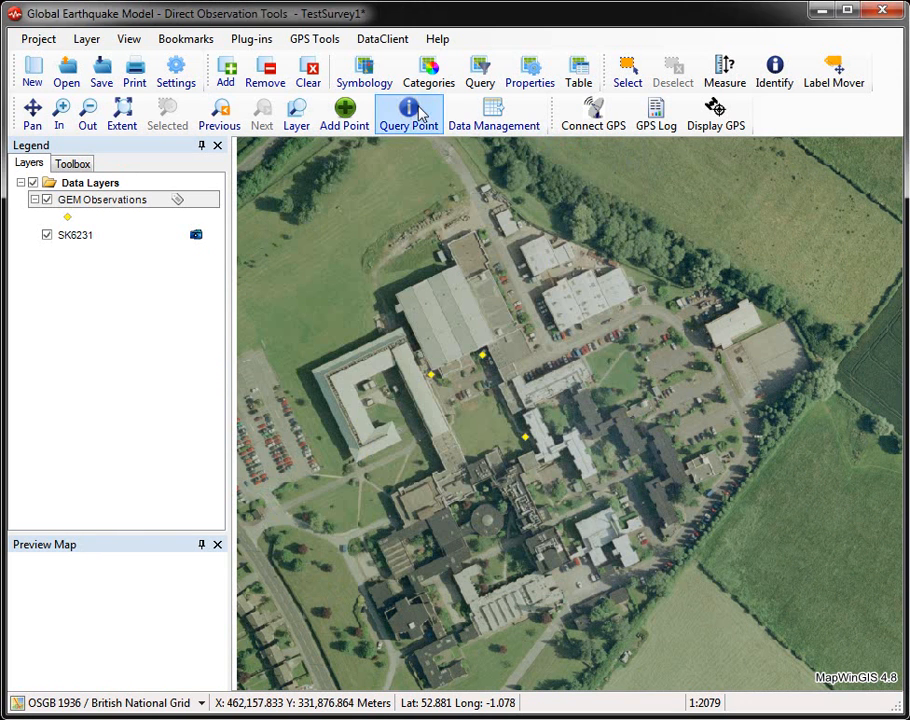
Step: Open the southernmost observation's media records and view the linked photographs for frames 469 and 479
click(527, 446)
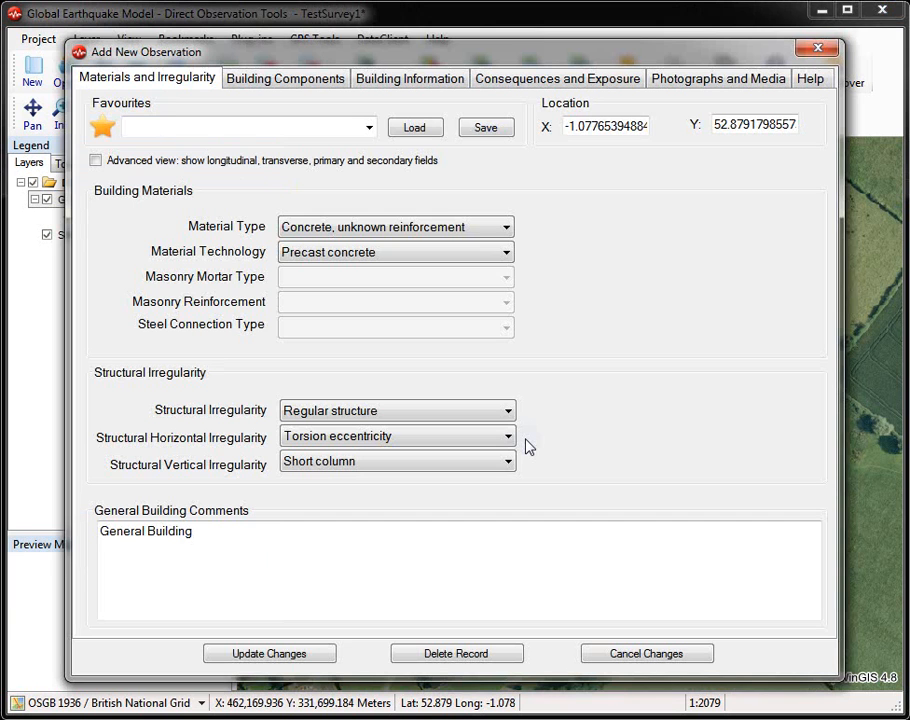
click(708, 80)
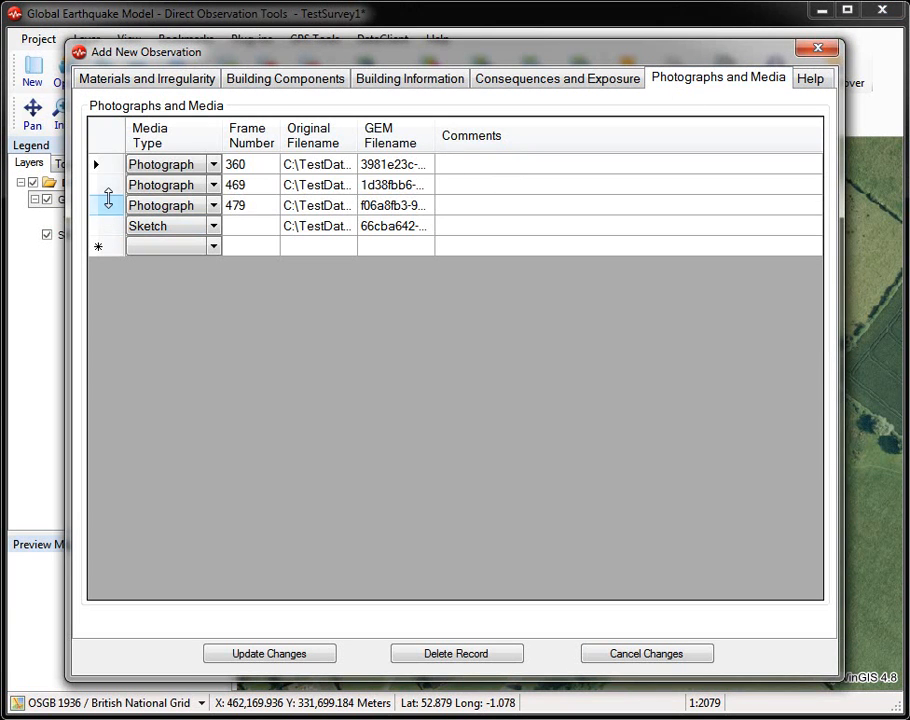
click(112, 187)
right_click(112, 187)
click(123, 197)
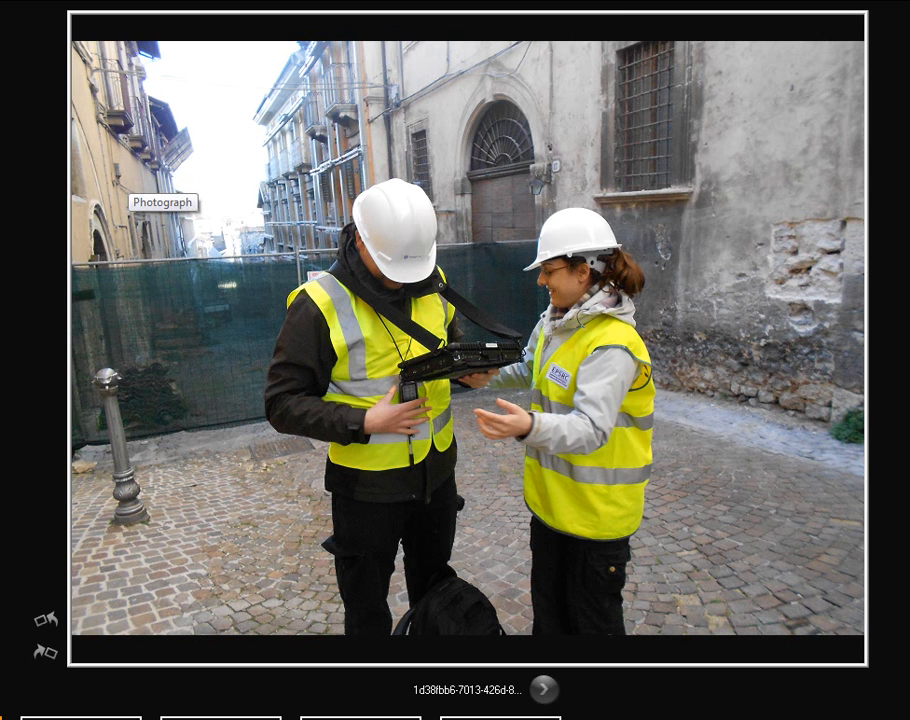
key(Escape)
right_click(112, 207)
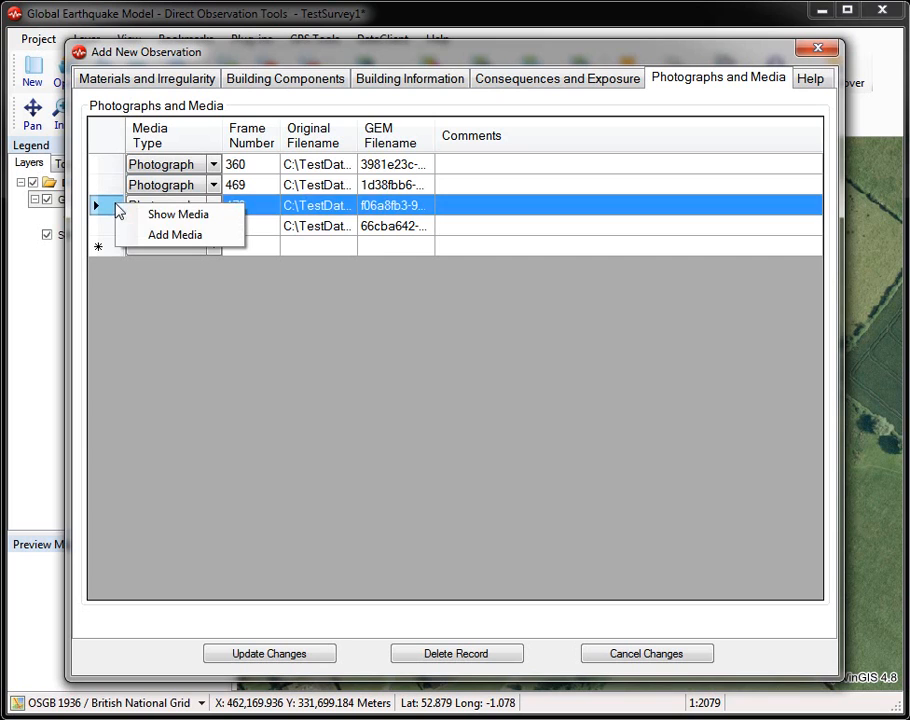
click(148, 215)
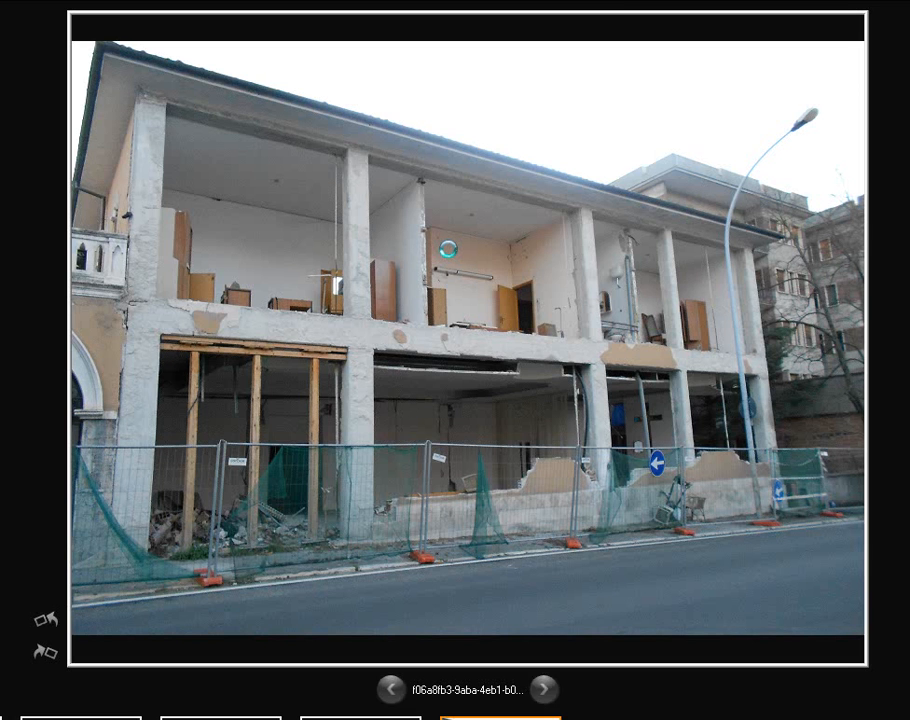
key(Escape)
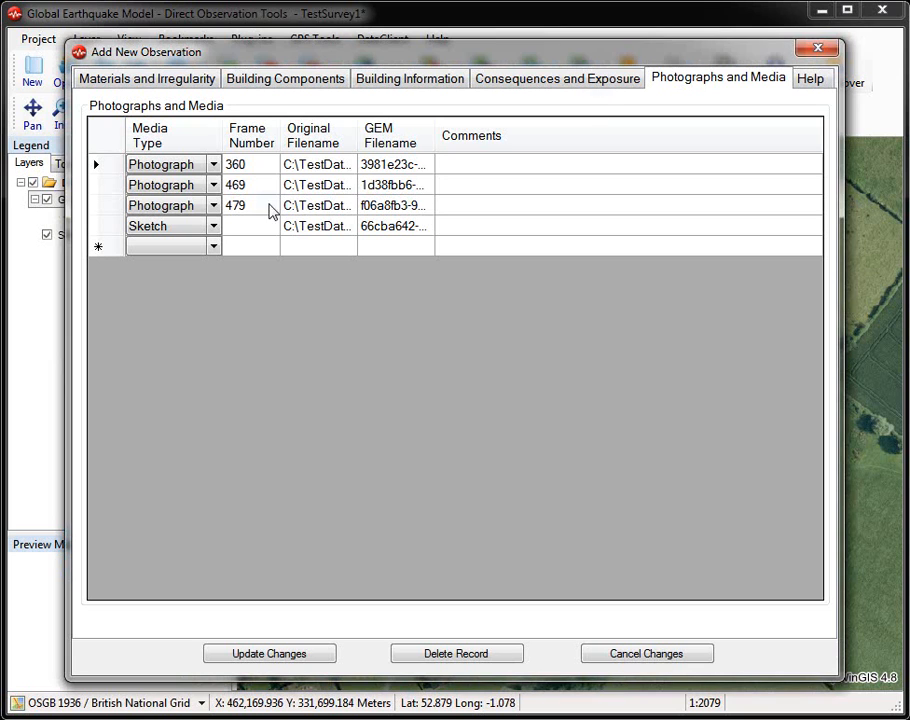
Step: View the observation's linked sketch in Paint, close it and update the observation record
right_click(101, 229)
click(143, 243)
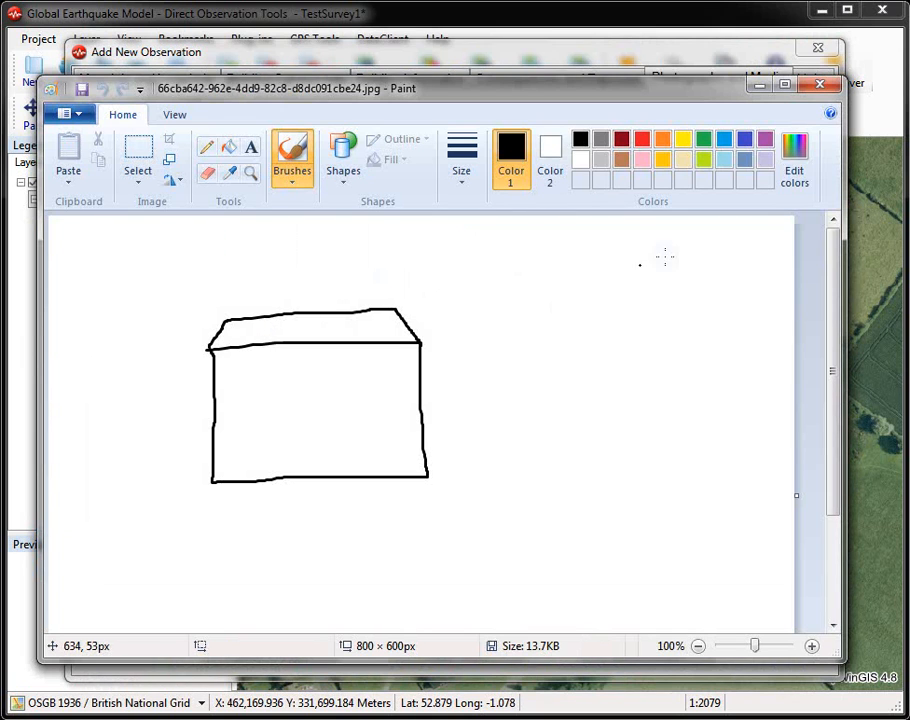
click(819, 84)
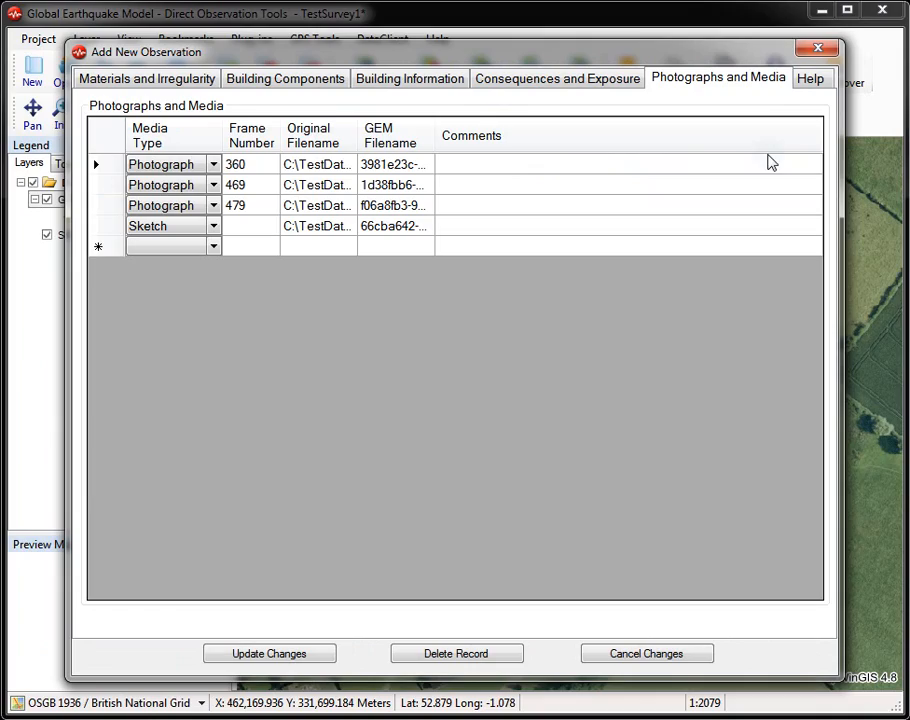
click(269, 654)
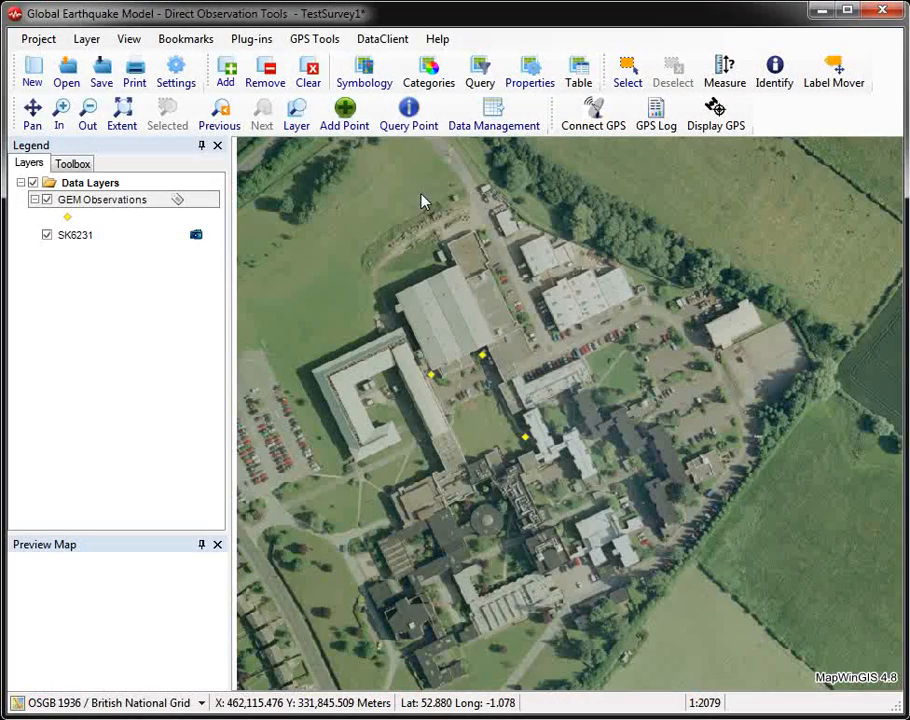
Step: Query the westernmost observation point on the map and delete its record
click(408, 115)
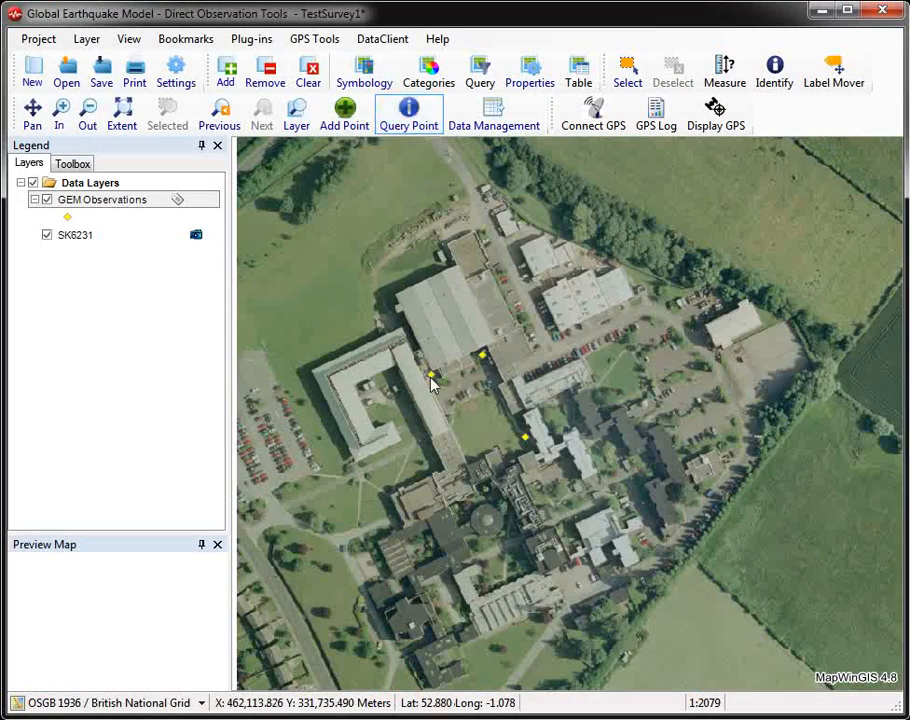
click(433, 380)
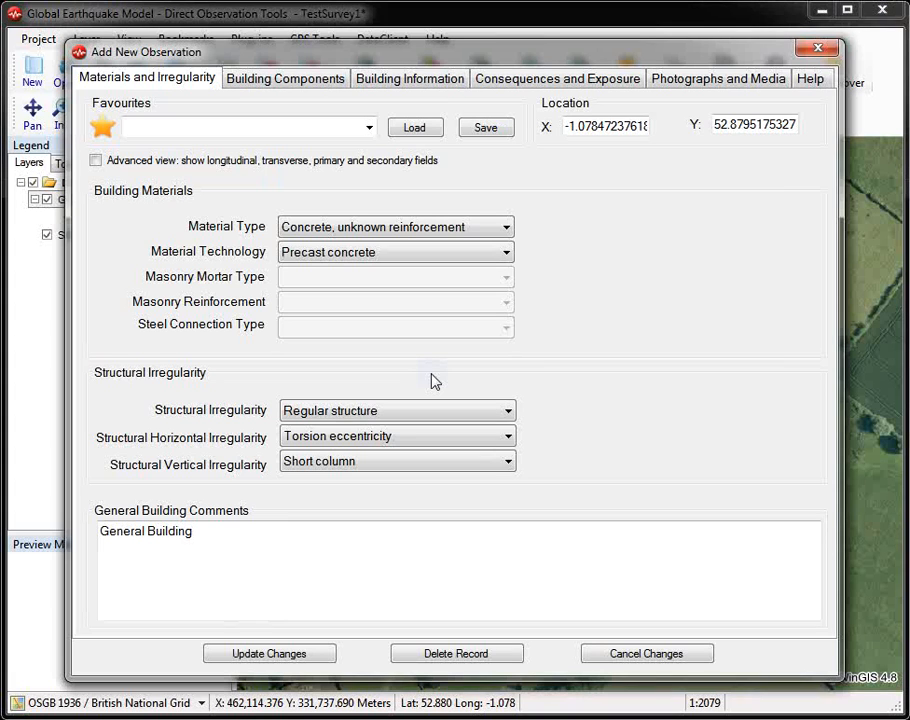
click(453, 655)
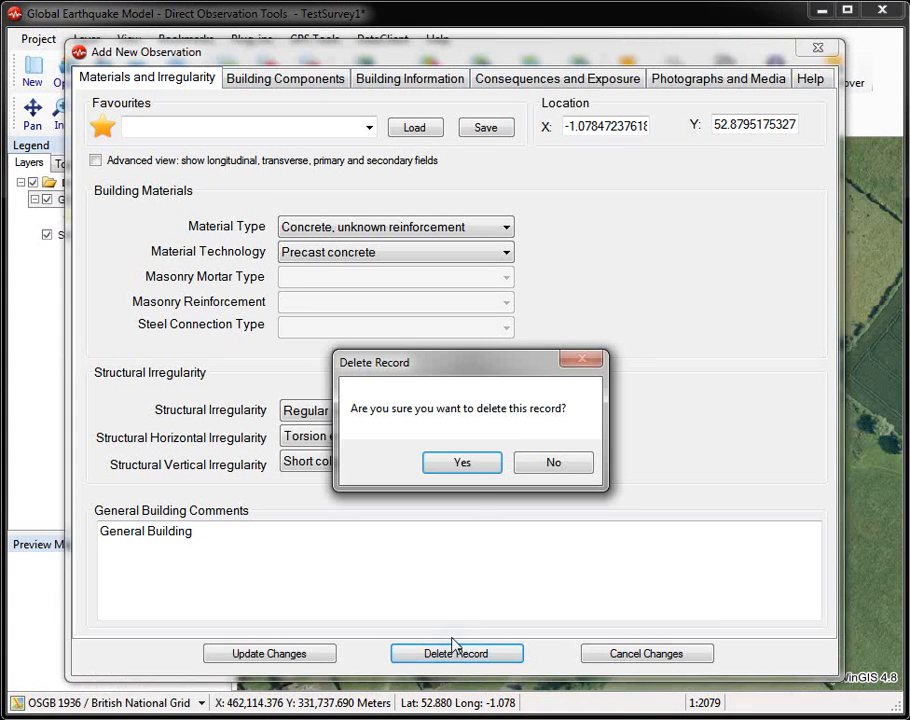
click(462, 463)
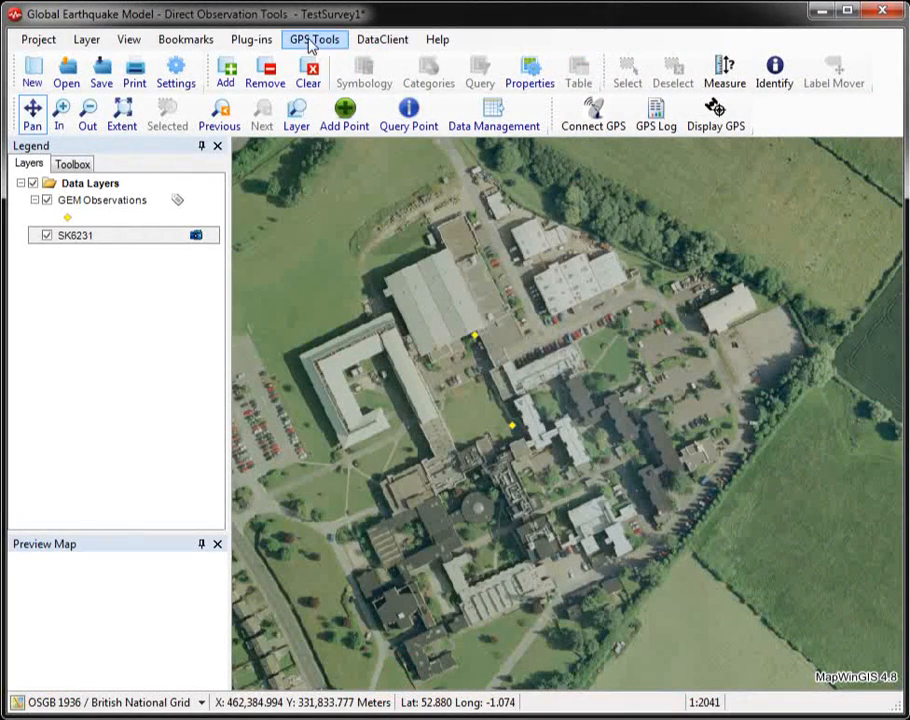
Step: Enable the Shapefile Editor plug-in and make GEM Observations the active layer
click(254, 39)
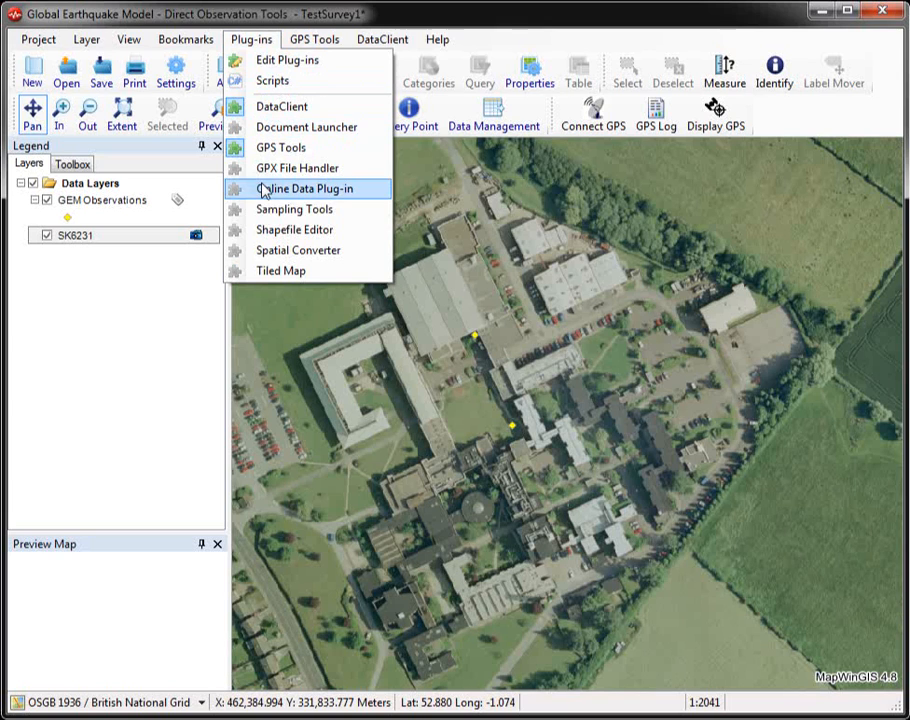
click(372, 235)
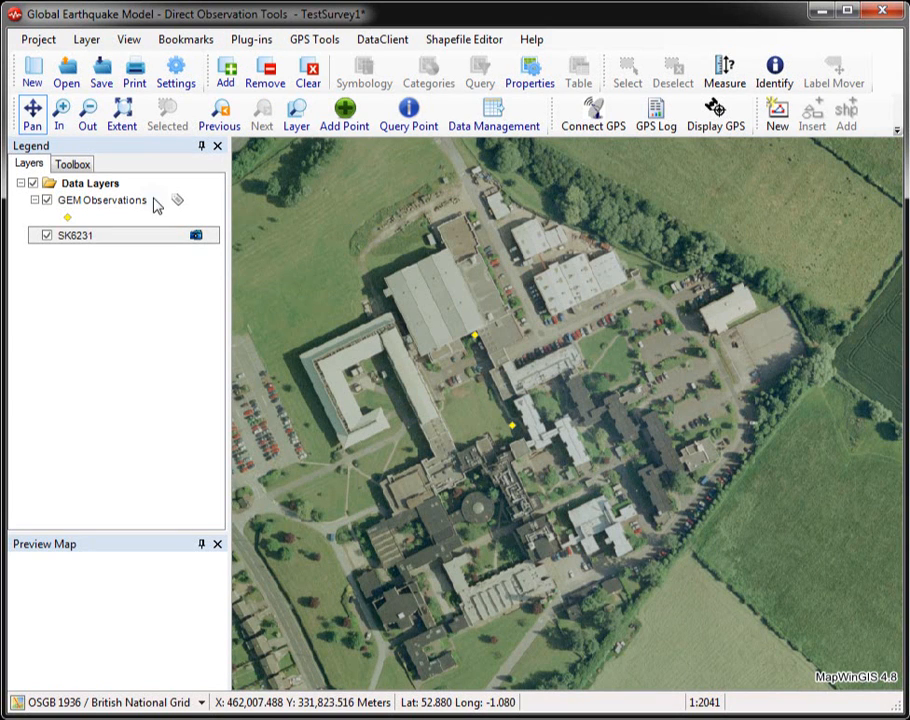
click(102, 200)
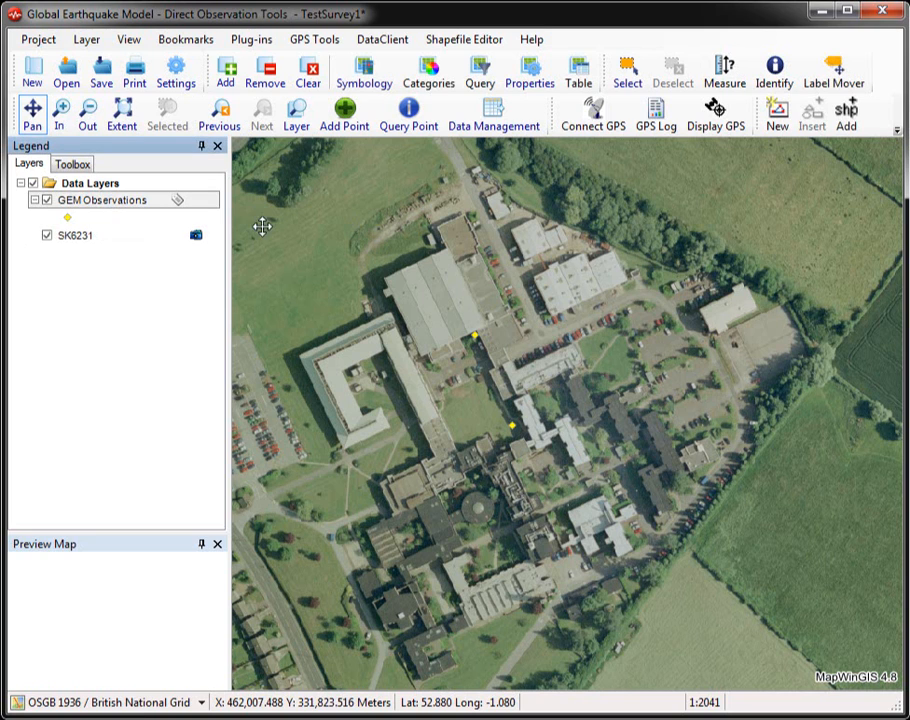
Step: Move the northern observation point south onto the grass between the buildings with the Move vertex tool
click(897, 129)
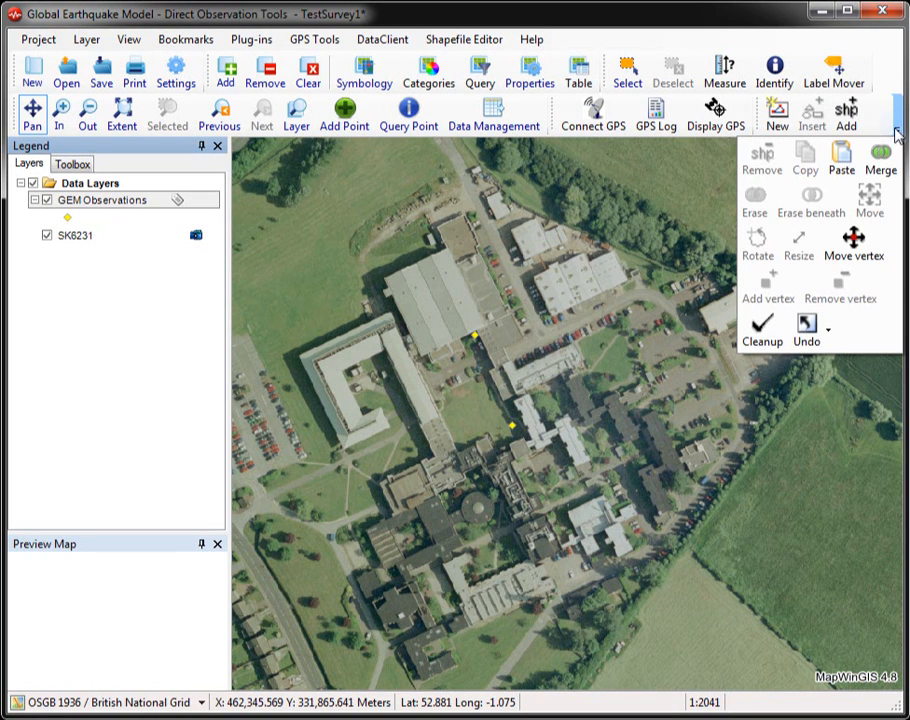
click(880, 242)
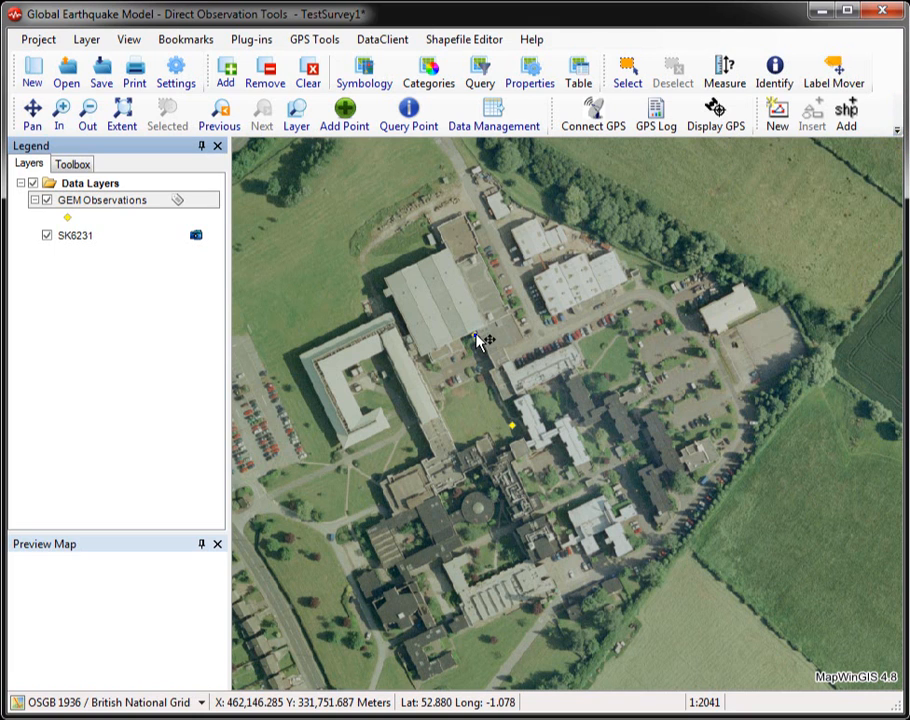
drag(480, 342, 464, 402)
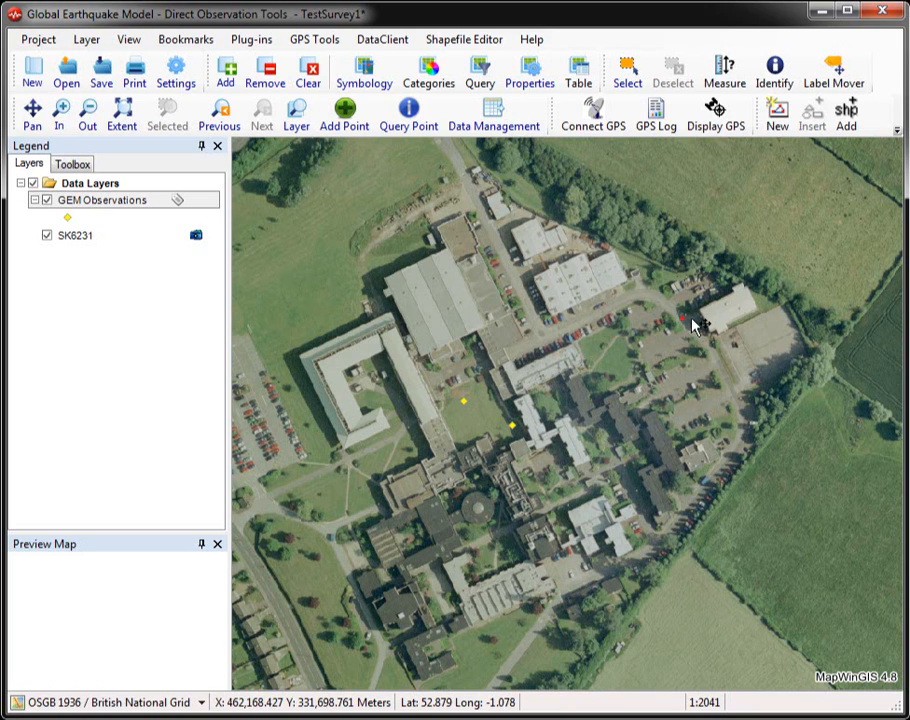
click(759, 334)
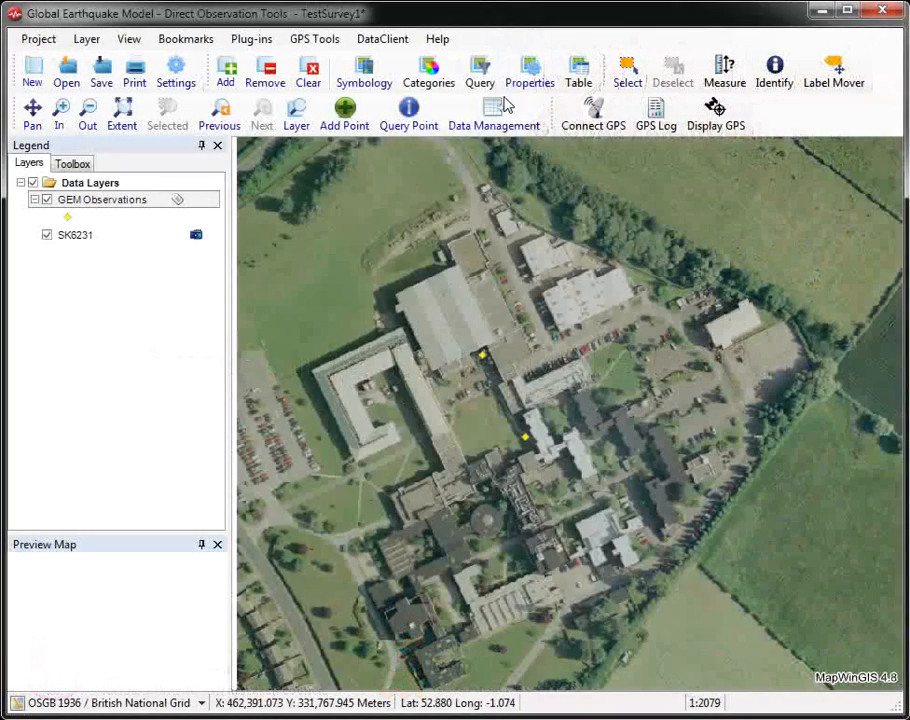
Step: Export the TestSurvey1 GEM database to a KMZ file named out1 in the TestData outputs folder
click(503, 117)
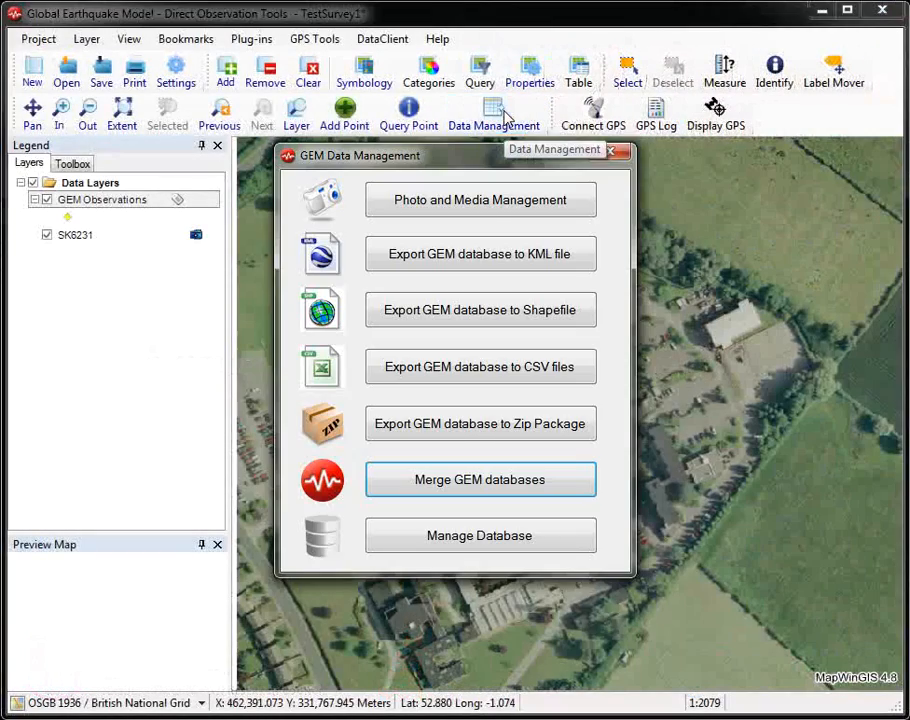
click(490, 257)
click(597, 388)
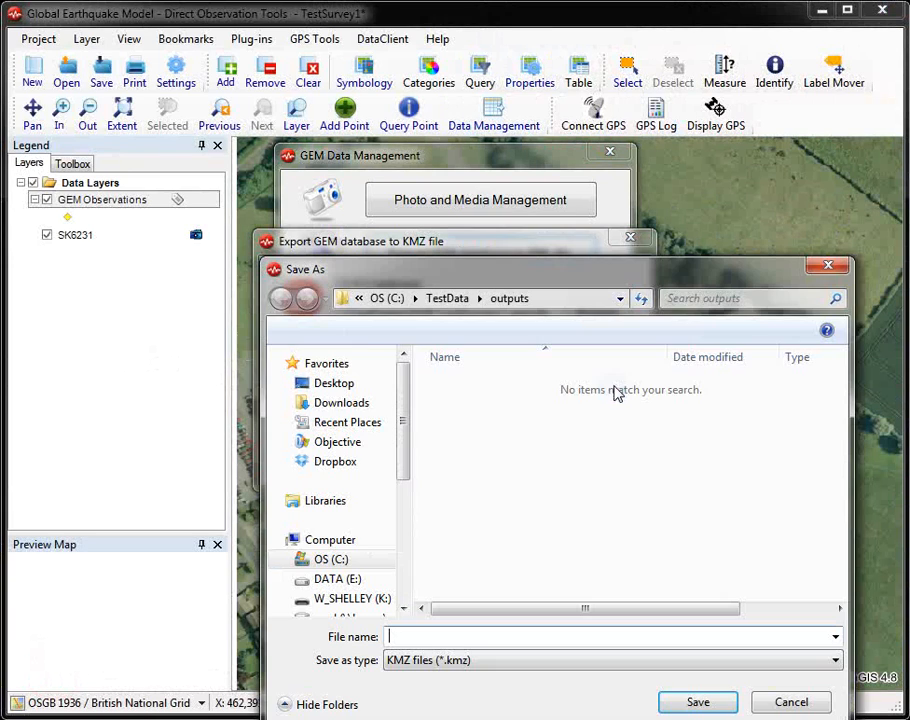
text(out1)
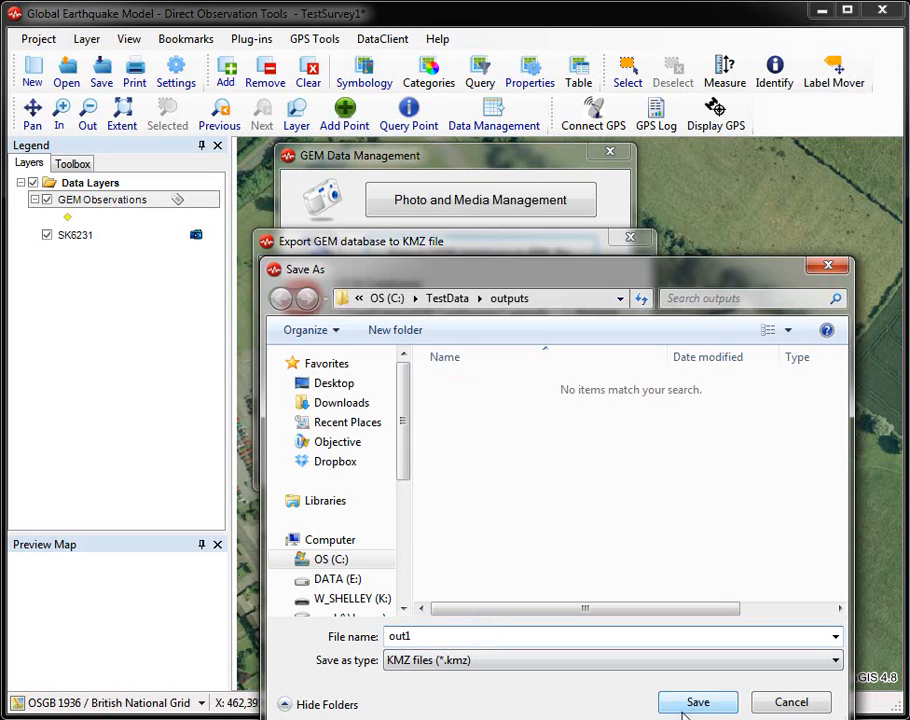
click(698, 703)
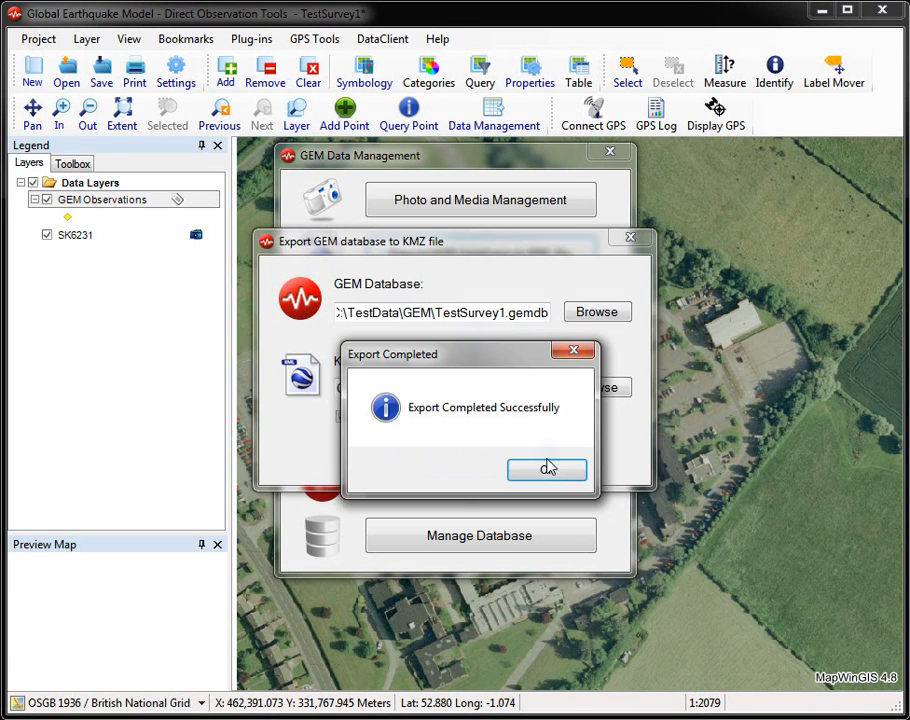
click(548, 468)
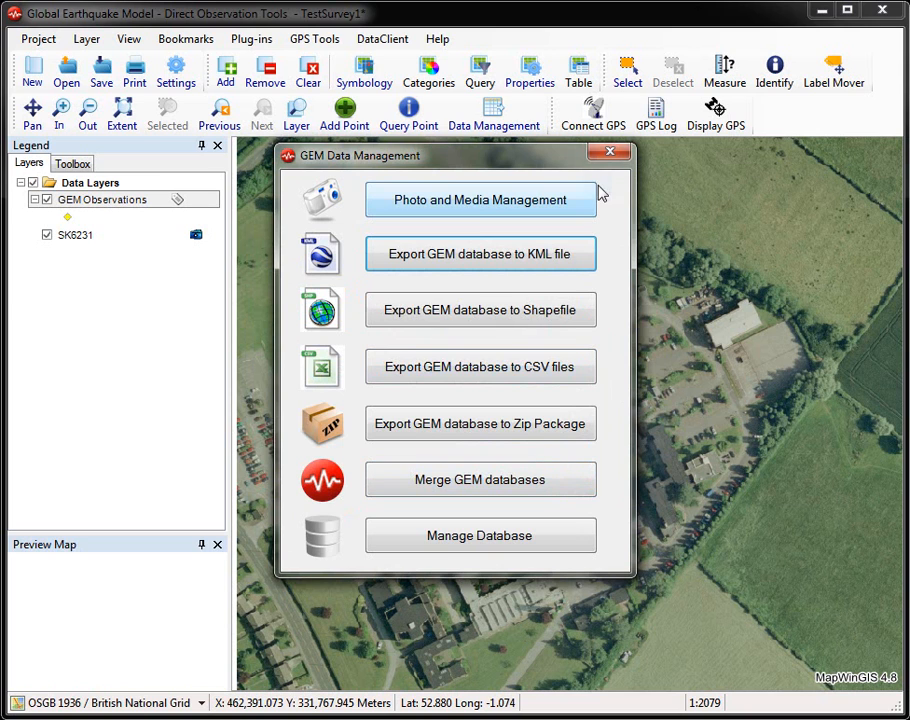
Step: Close the data management window and open out1.kmz from the TestData outputs folder in Google Earth
click(610, 151)
key(alt+Tab)
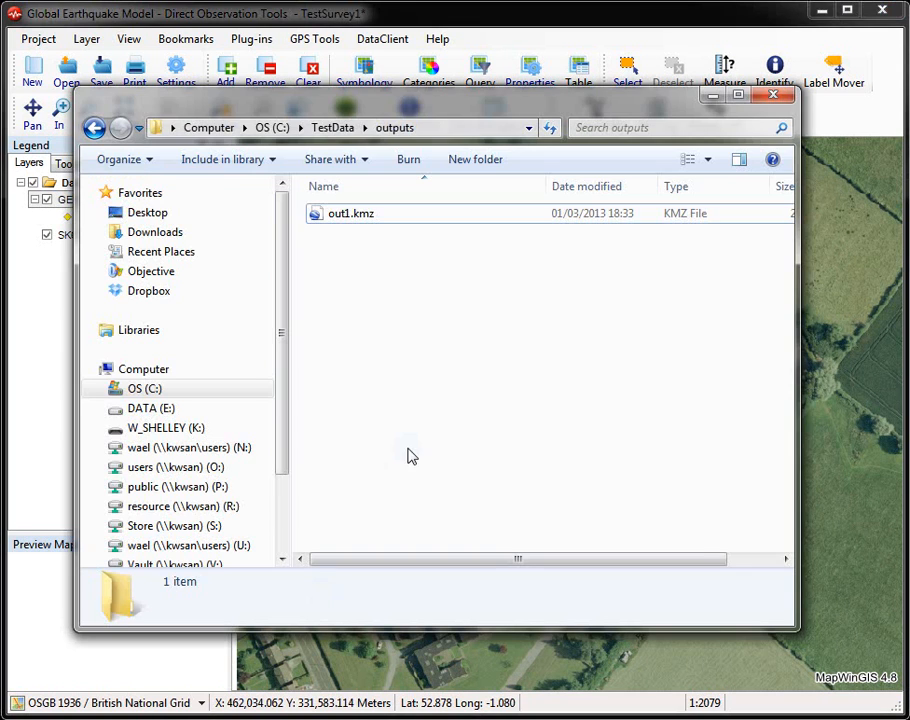
drag(358, 109, 390, 122)
click(396, 227)
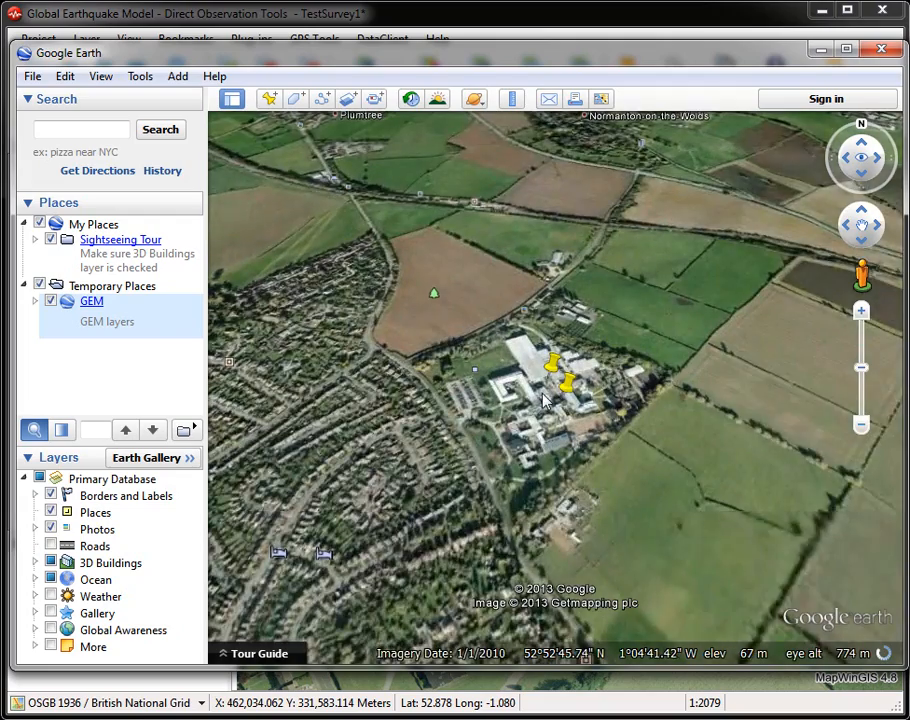
Step: Inspect the attributes and photographs of the southeastern GEM placemark, then close Google Earth and discard the temporary places
scroll(540, 400, up, 3)
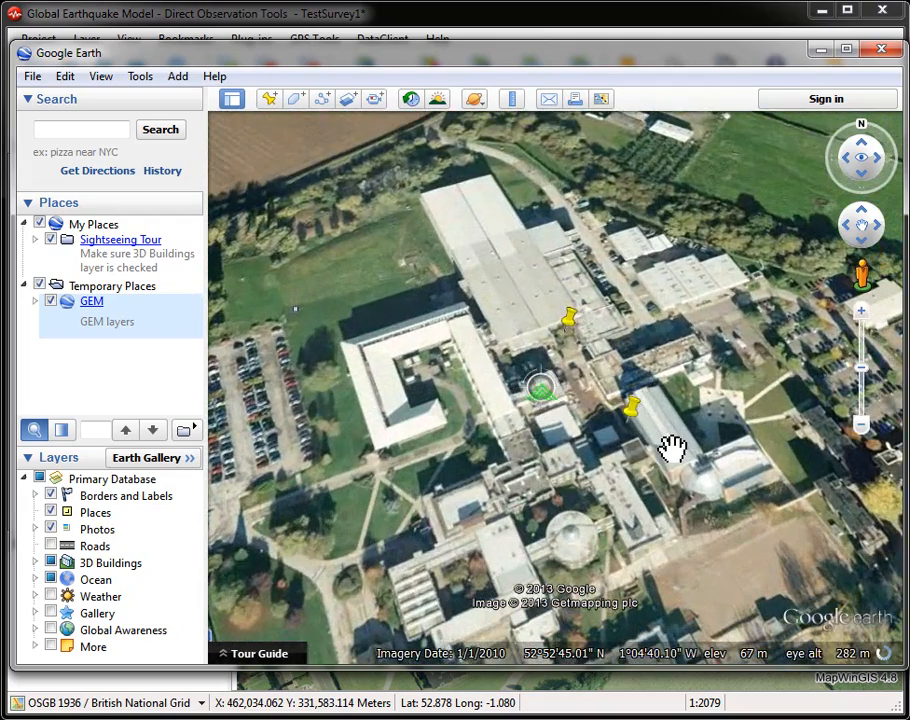
click(633, 406)
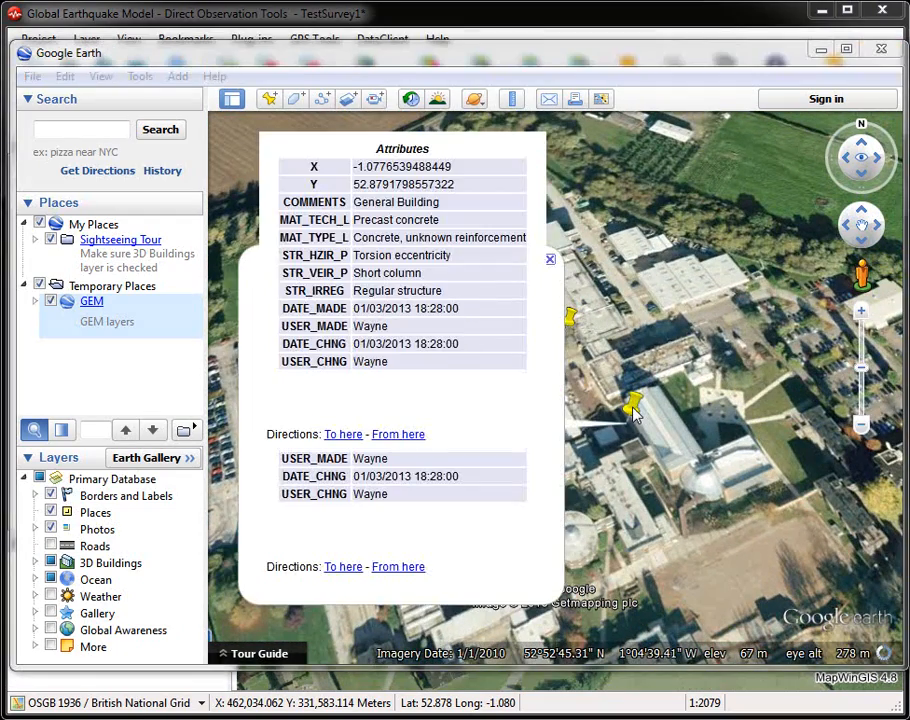
mouse_move(557, 196)
mouse_down()
mouse_move(540, 407)
mouse_move(549, 477)
mouse_up()
drag(544, 420, 557, 154)
click(566, 129)
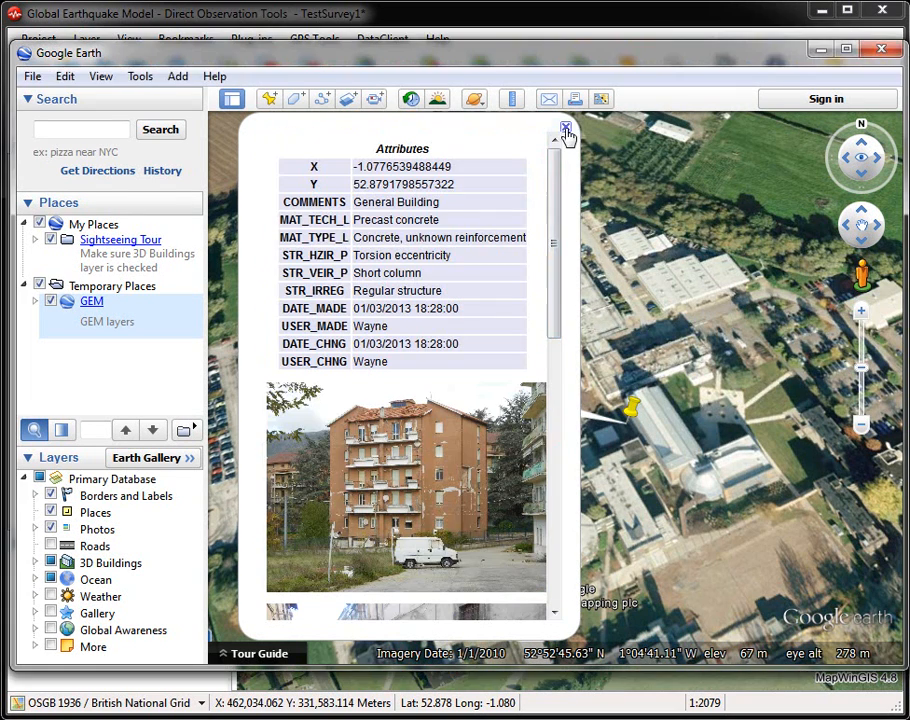
click(566, 129)
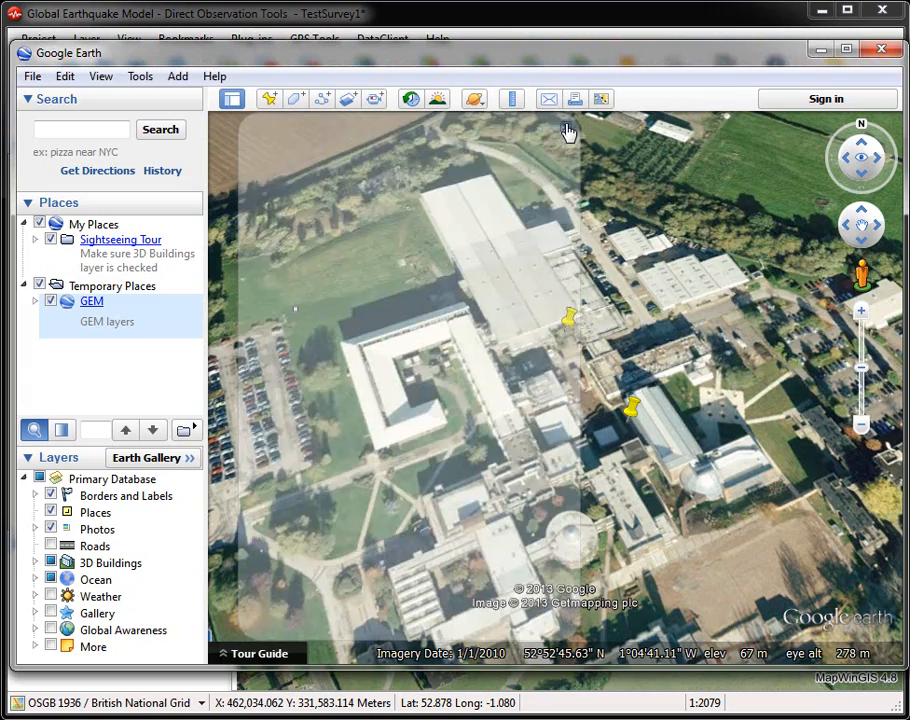
click(879, 49)
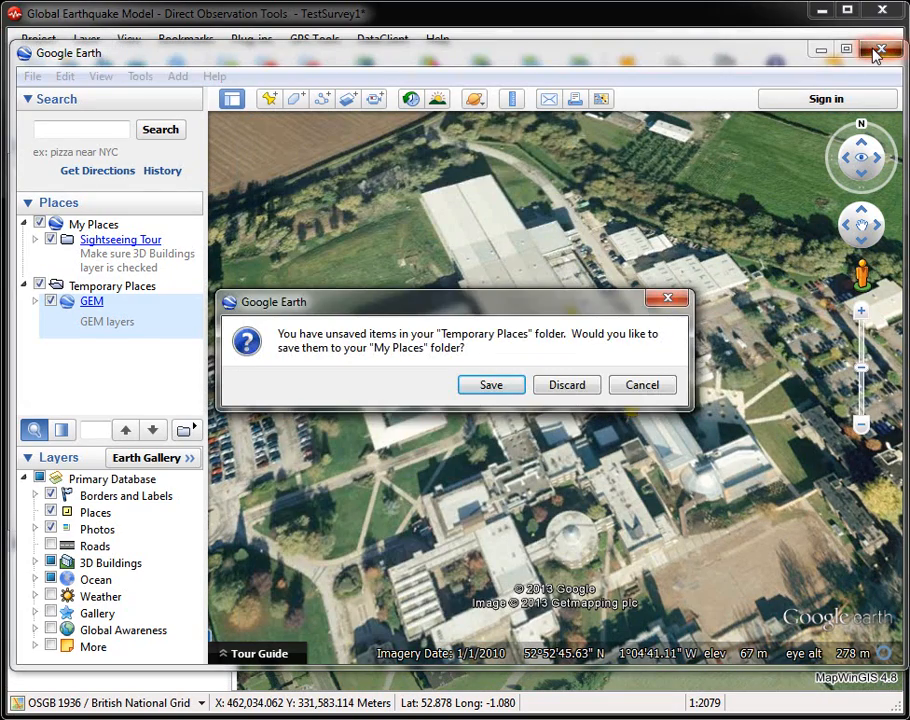
click(580, 389)
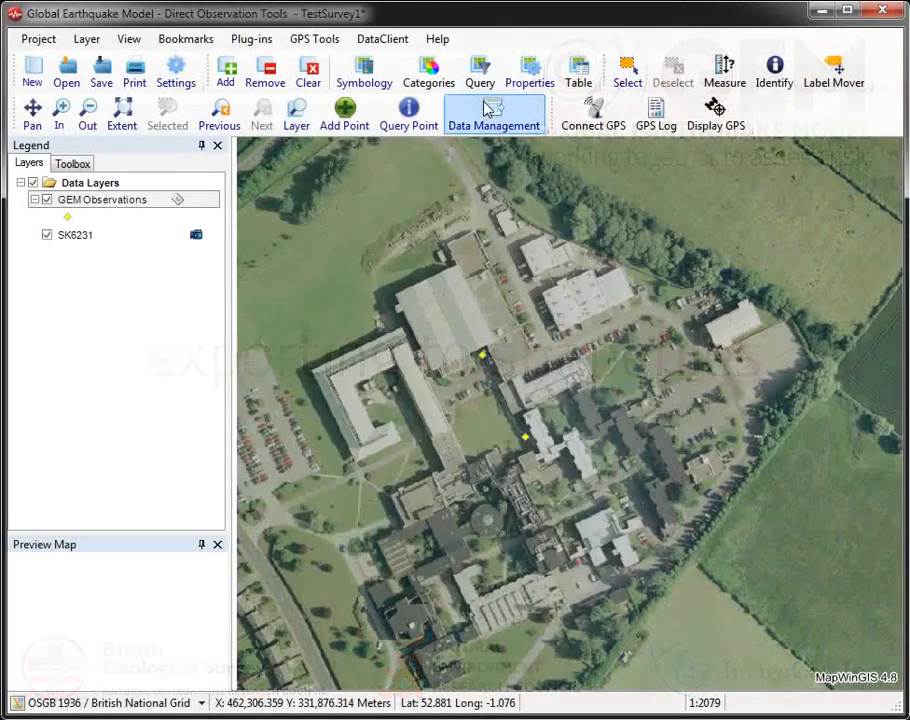
Step: Export the TestSurvey1 GEM database to shapefiles in the C:\TestData\outputs folder
click(490, 110)
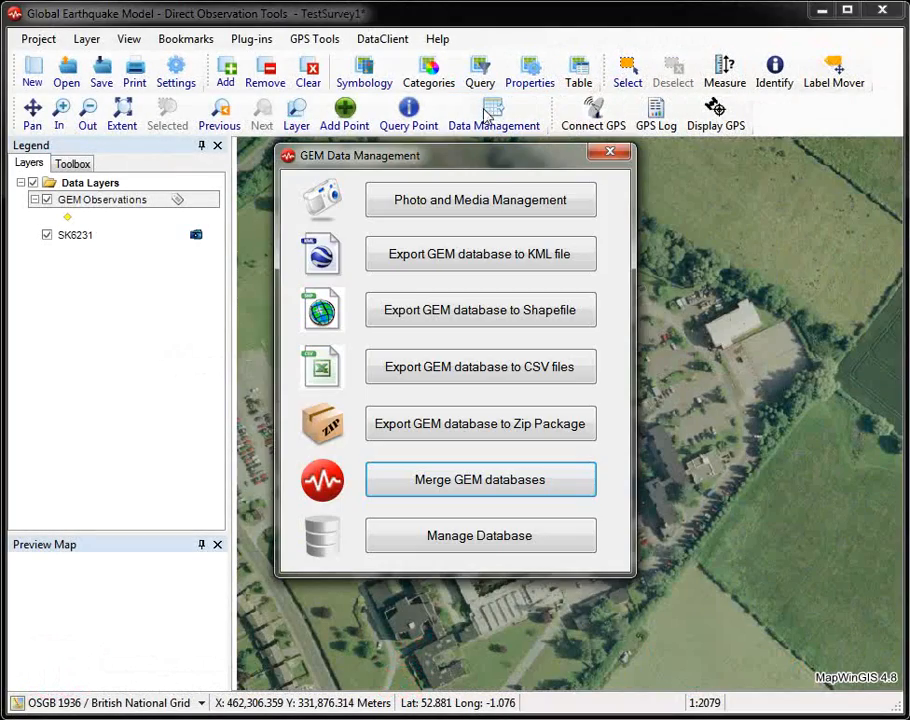
click(492, 318)
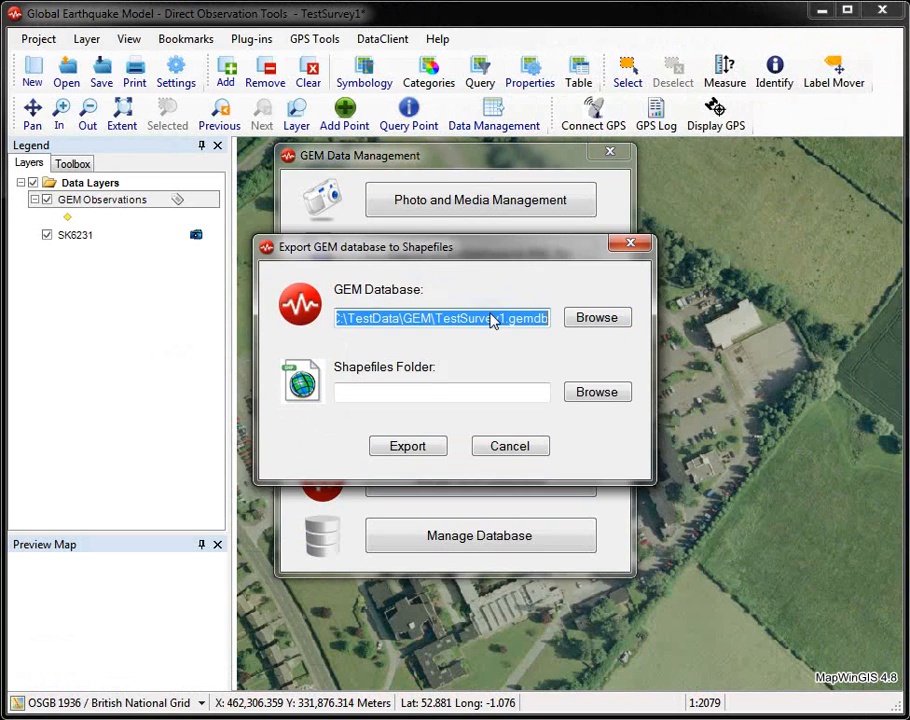
click(600, 391)
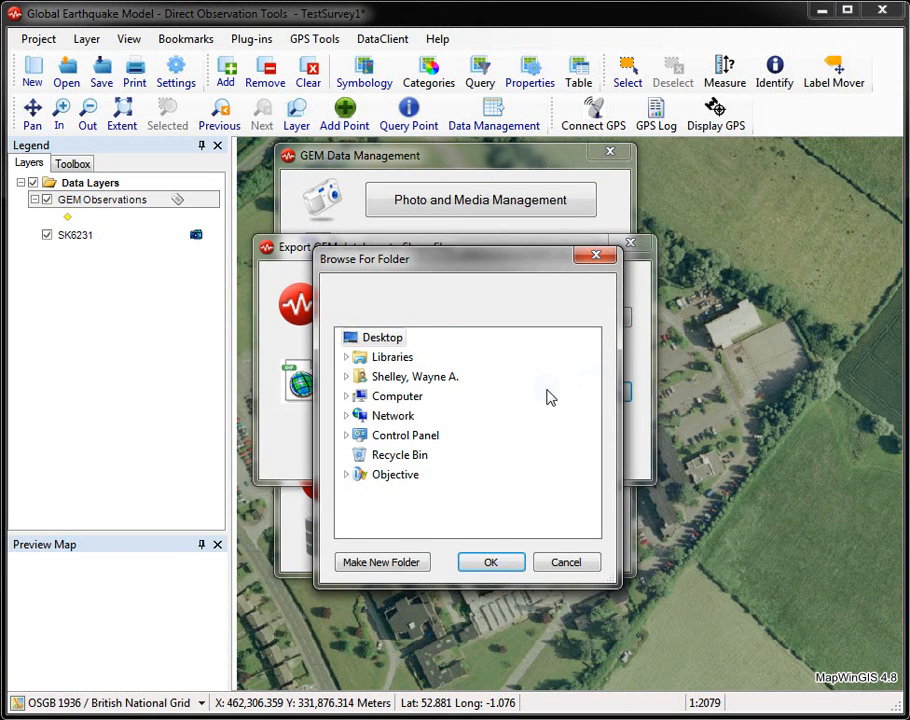
click(352, 398)
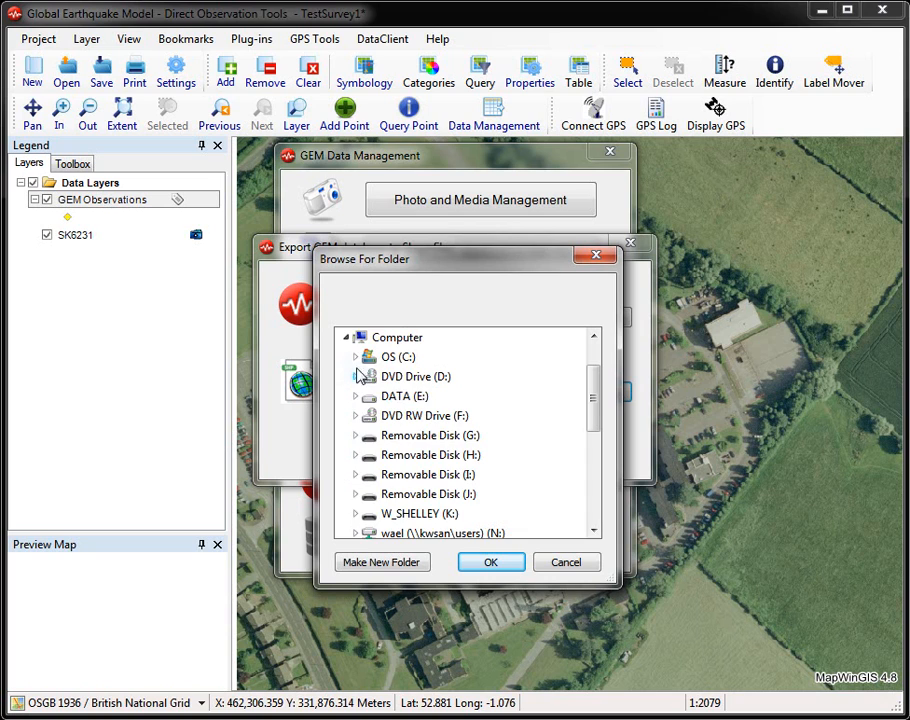
click(356, 360)
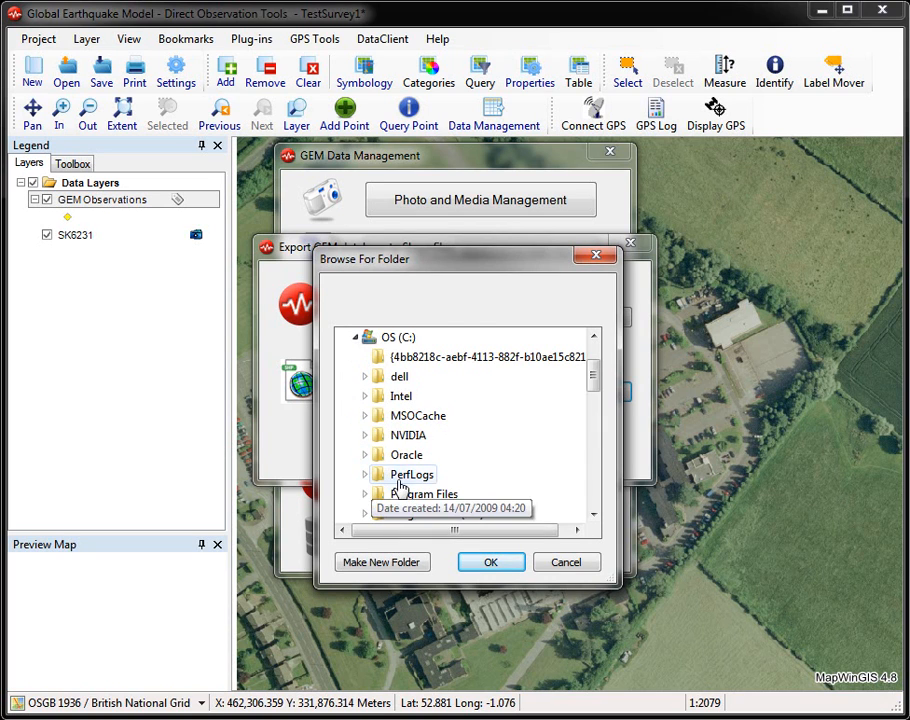
scroll(400, 483, down, 3)
click(366, 433)
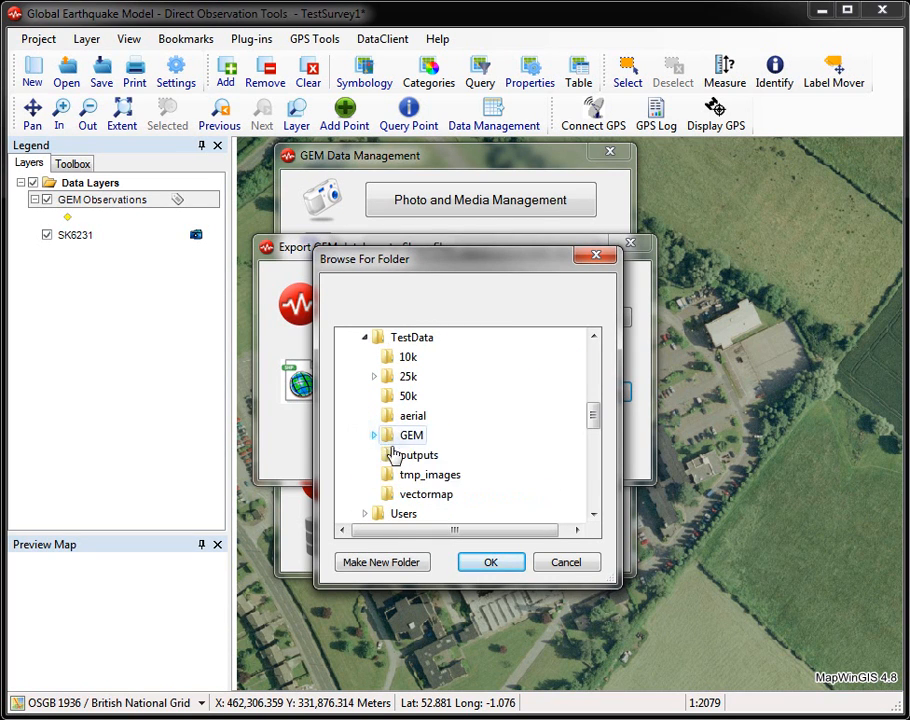
click(405, 455)
click(427, 450)
click(545, 470)
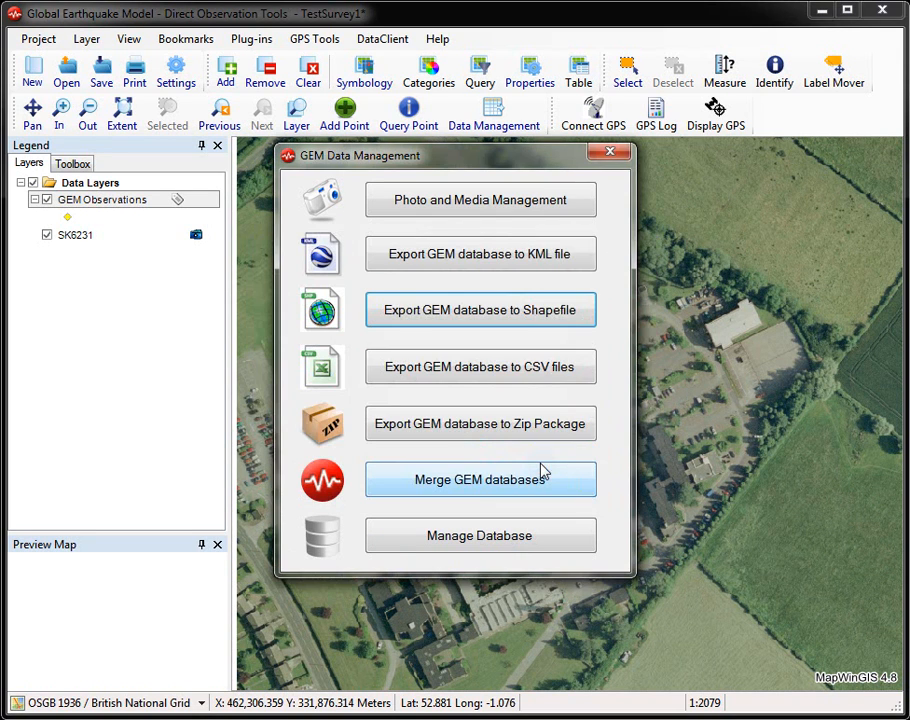
Step: Switch to the outputs folder and check the exported Buildings, Consequences, GED and Media_Detail shapefiles
key(alt+Tab)
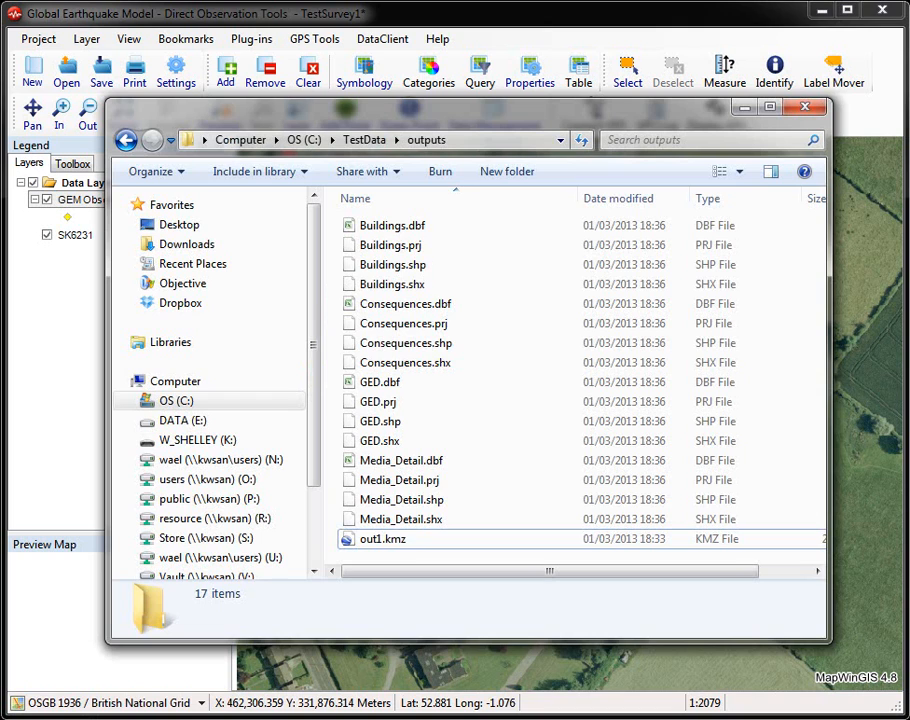
click(412, 265)
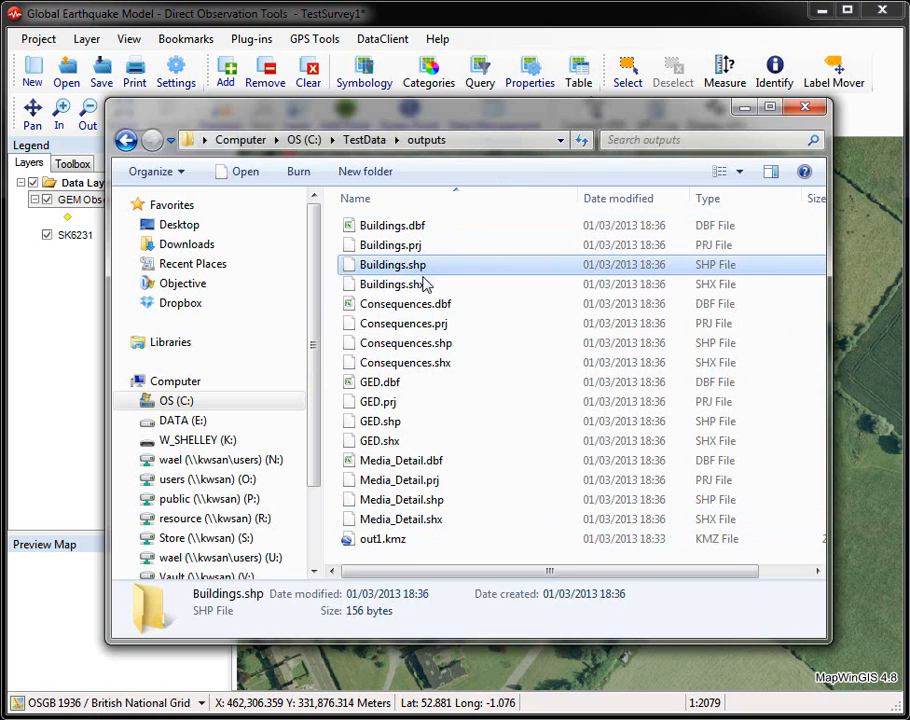
click(440, 345)
click(396, 423)
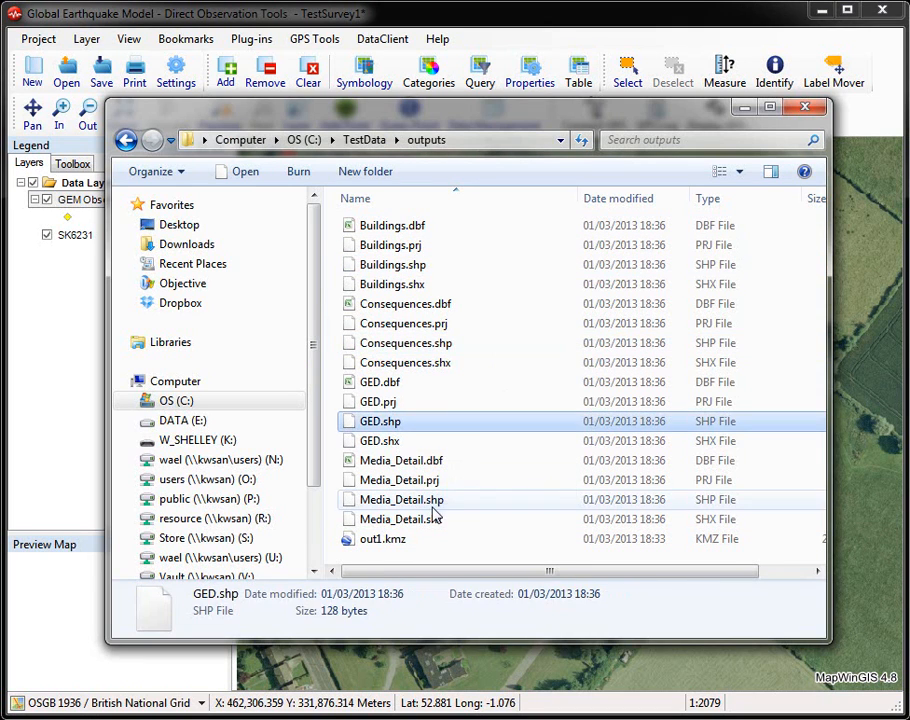
click(432, 503)
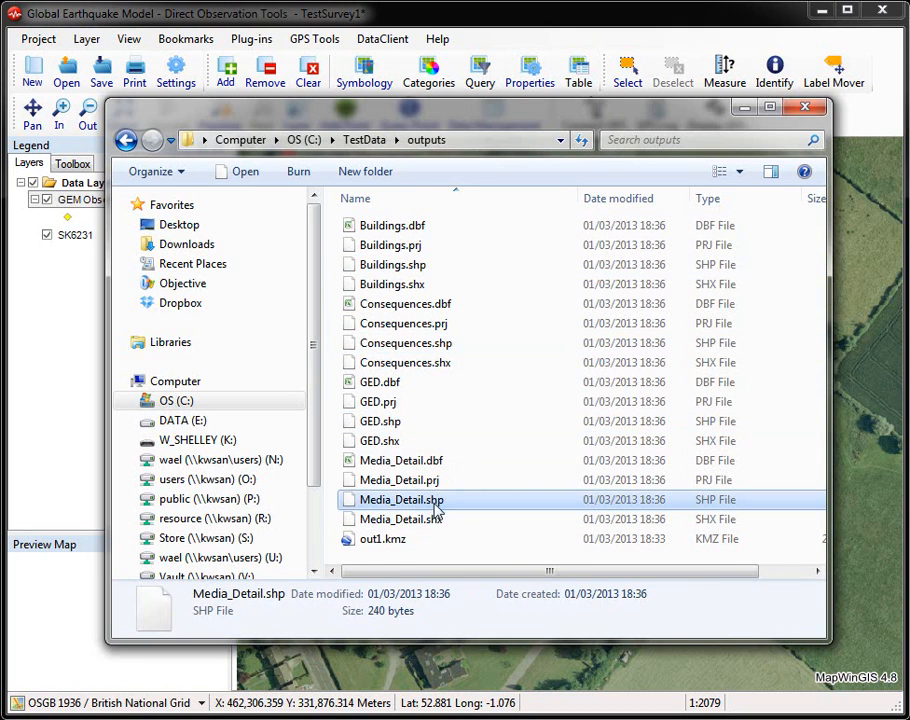
Step: Return to the Direct Observation Tools and export the TestSurvey1 GEM database to a CSV file named out.csv in the outputs folder
click(544, 18)
click(483, 366)
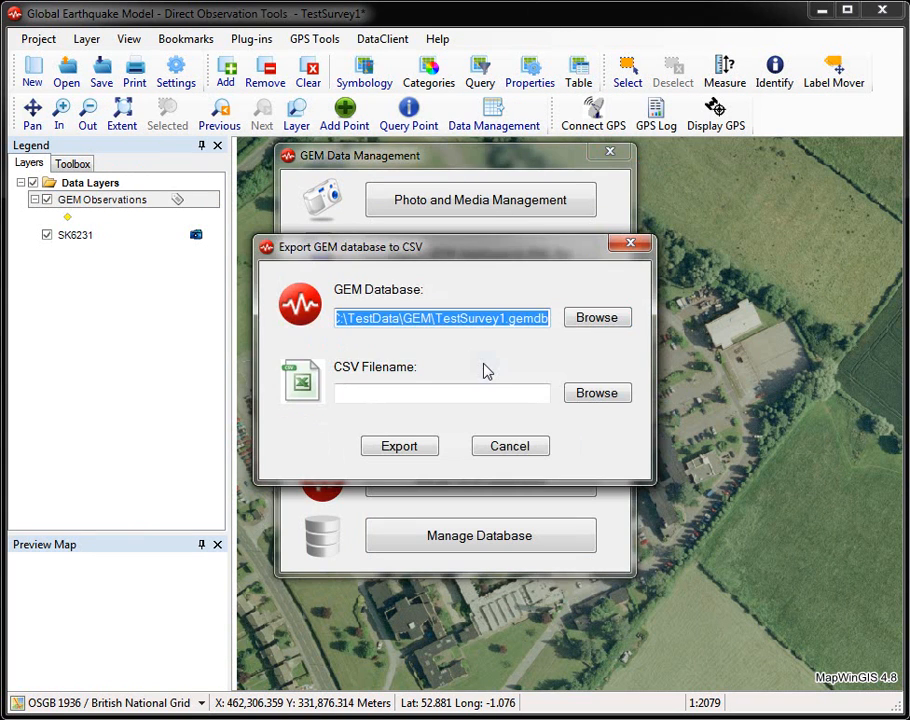
click(590, 393)
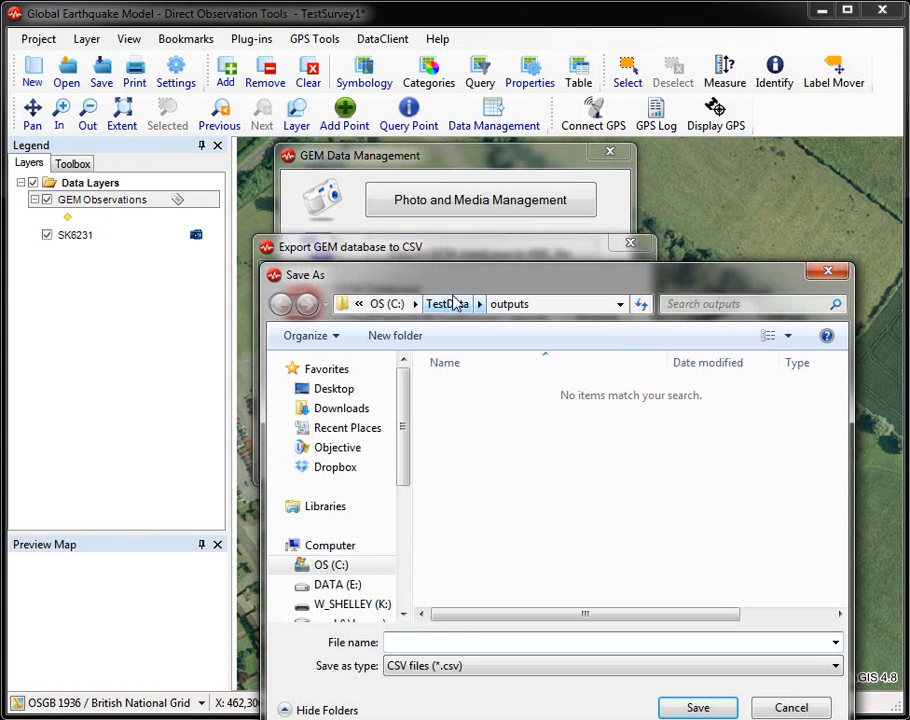
text(out.cs)
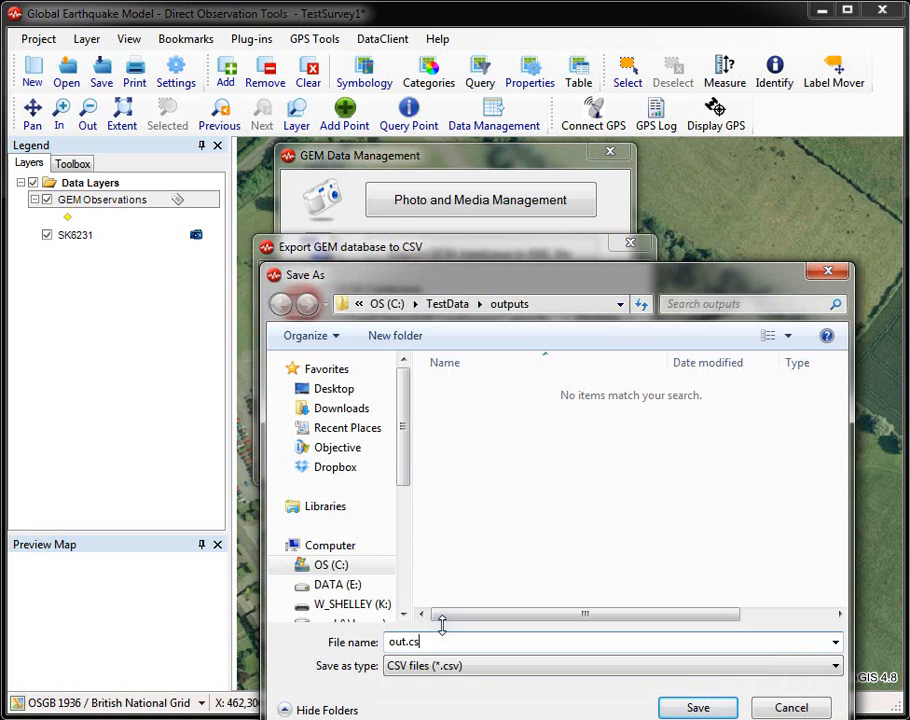
text(v)
click(686, 707)
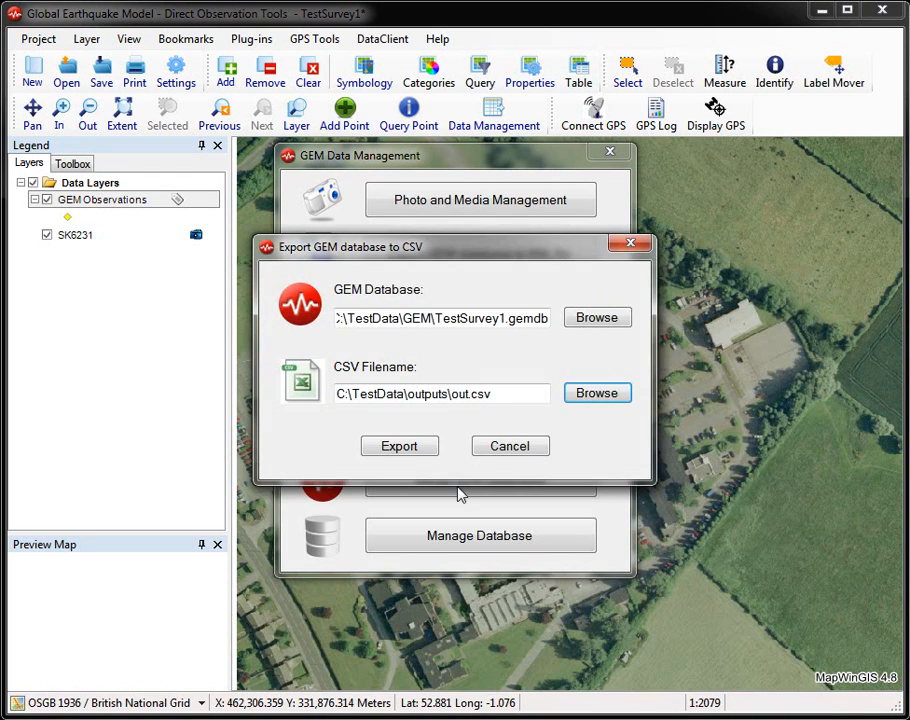
click(414, 446)
click(549, 470)
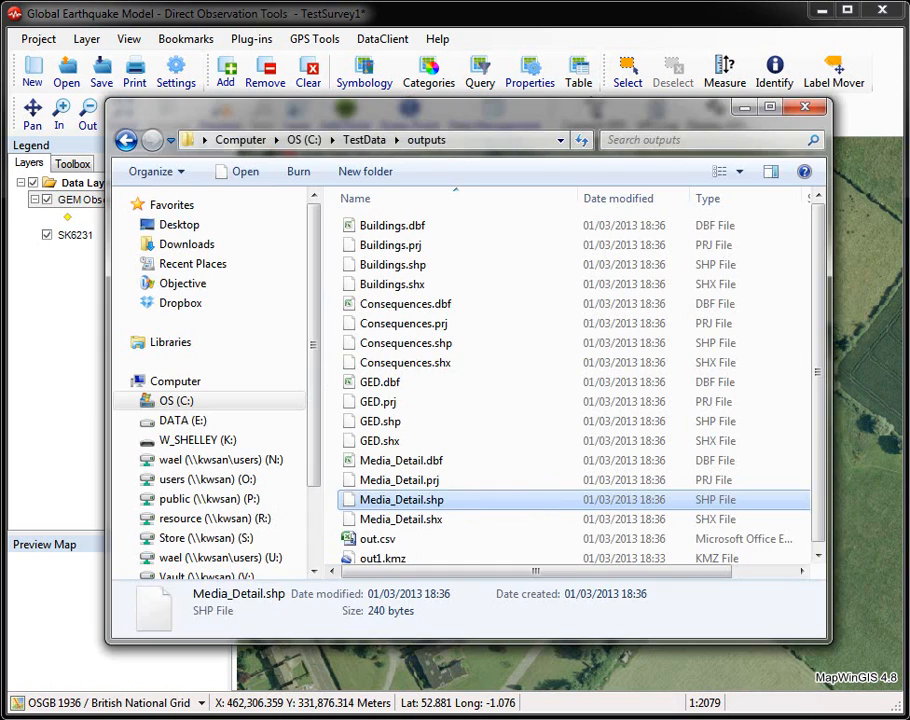
Step: Open out.csv in Excel, review the building records across the columns, and close the file and the data management window
click(404, 545)
double_click(404, 545)
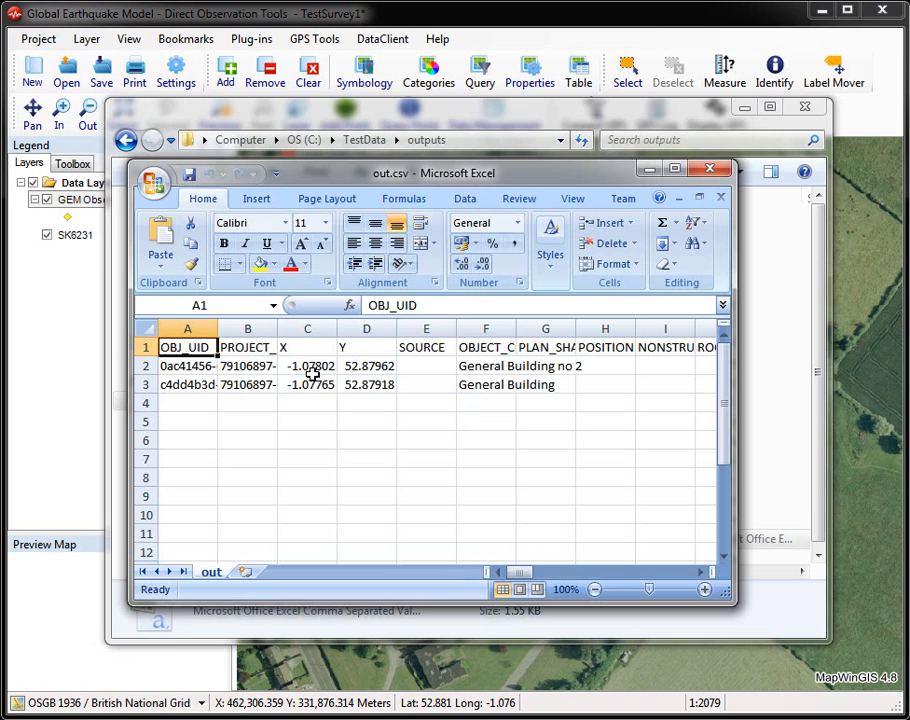
click(465, 367)
click(465, 383)
drag(520, 573, 612, 574)
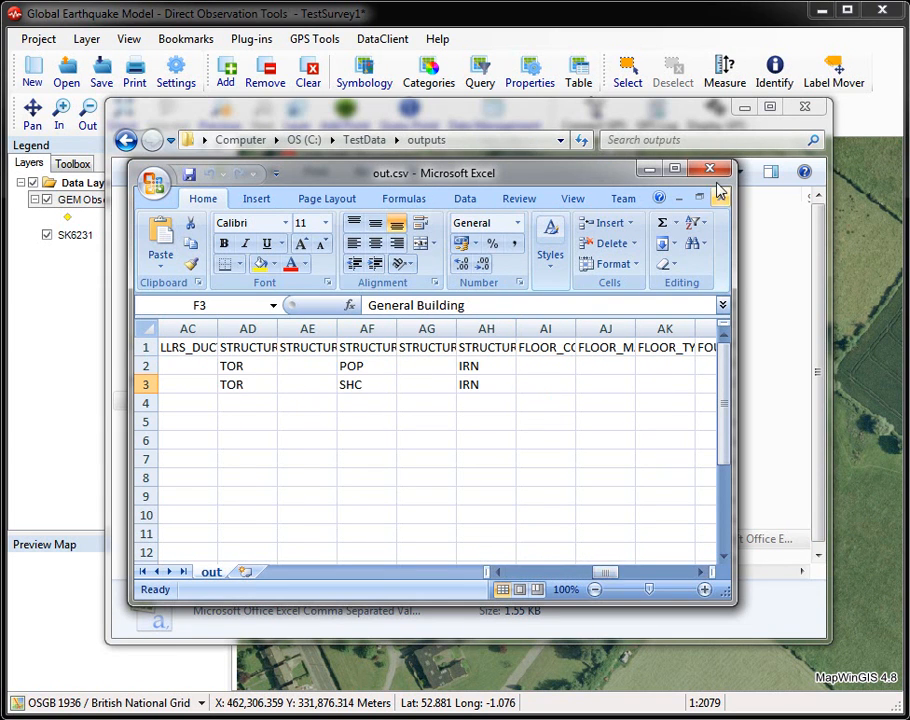
click(711, 172)
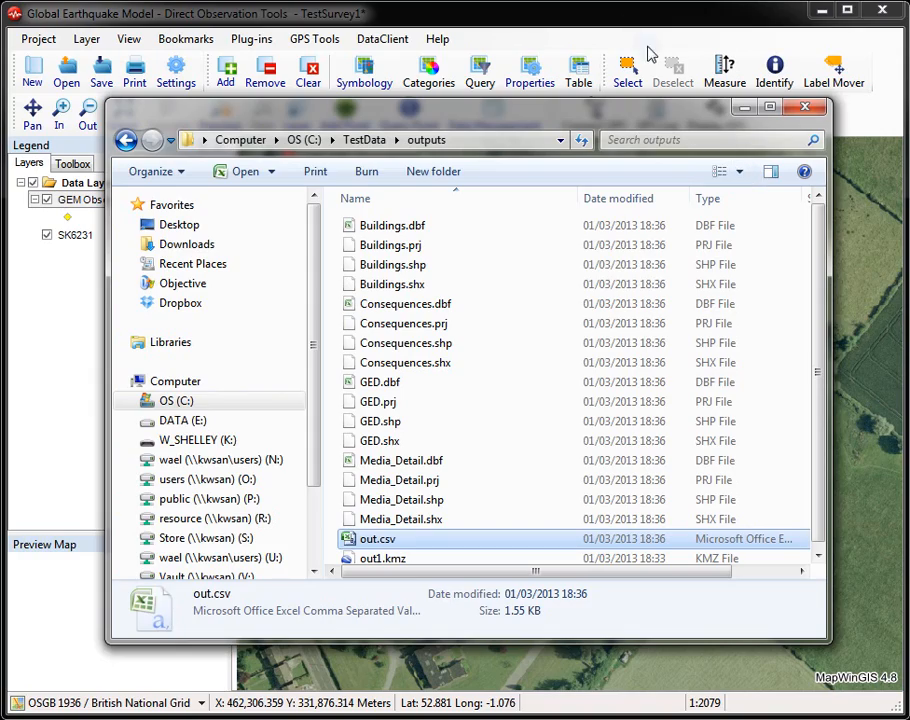
click(748, 108)
click(610, 153)
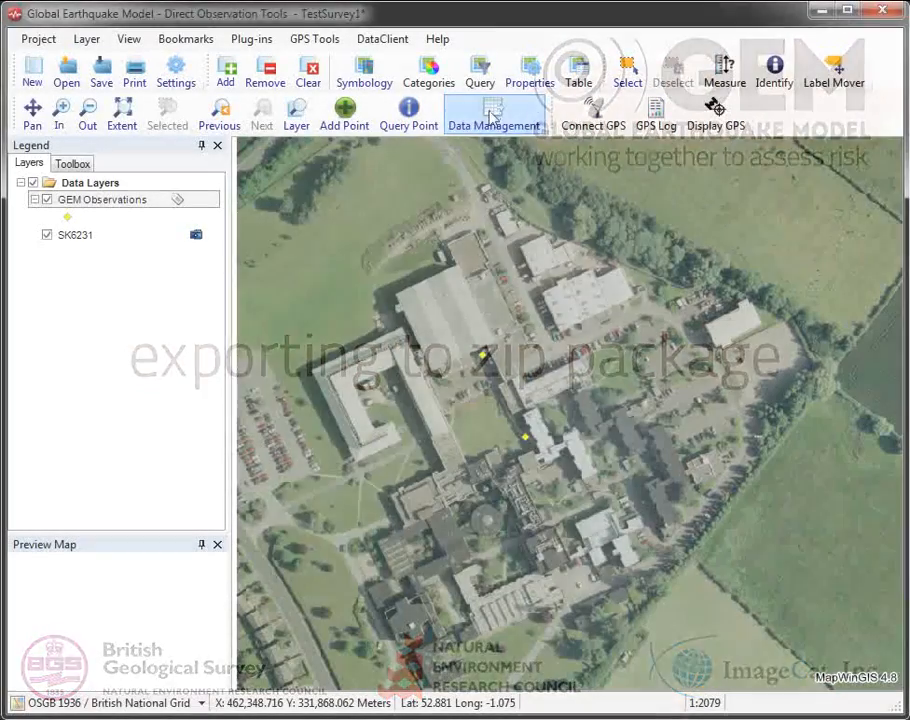
Step: Export the TestSurvey1 GEM database to a zip package named out.zip in the TestData outputs folder
click(490, 117)
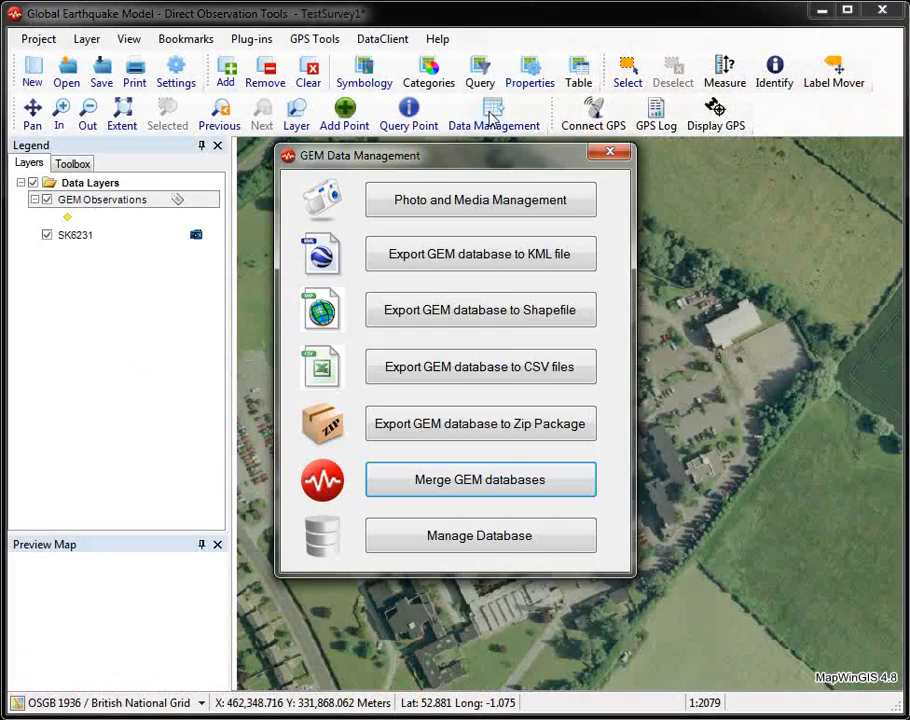
click(506, 431)
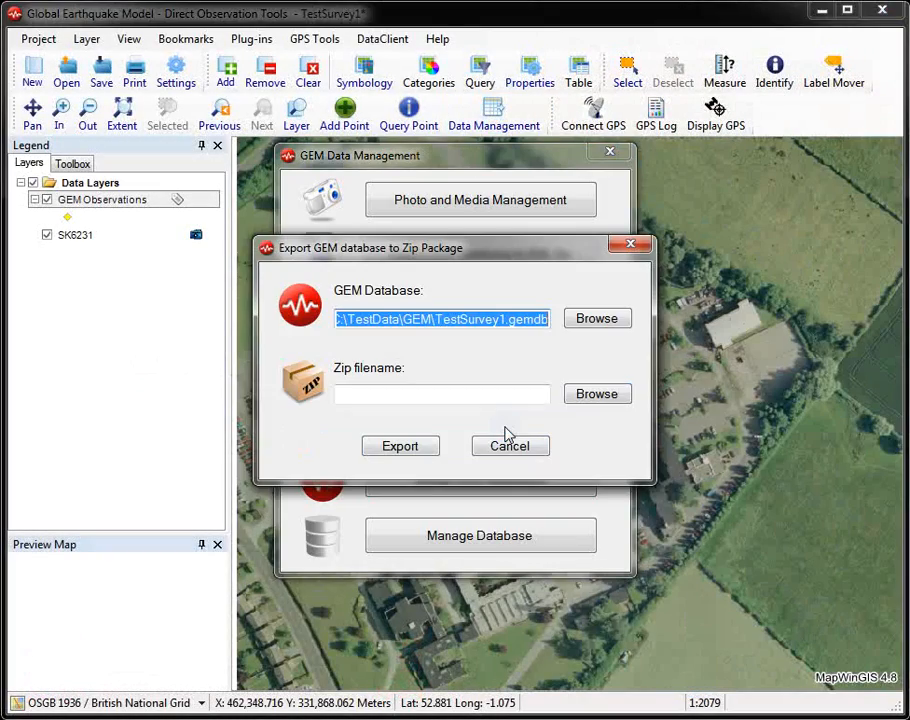
click(596, 394)
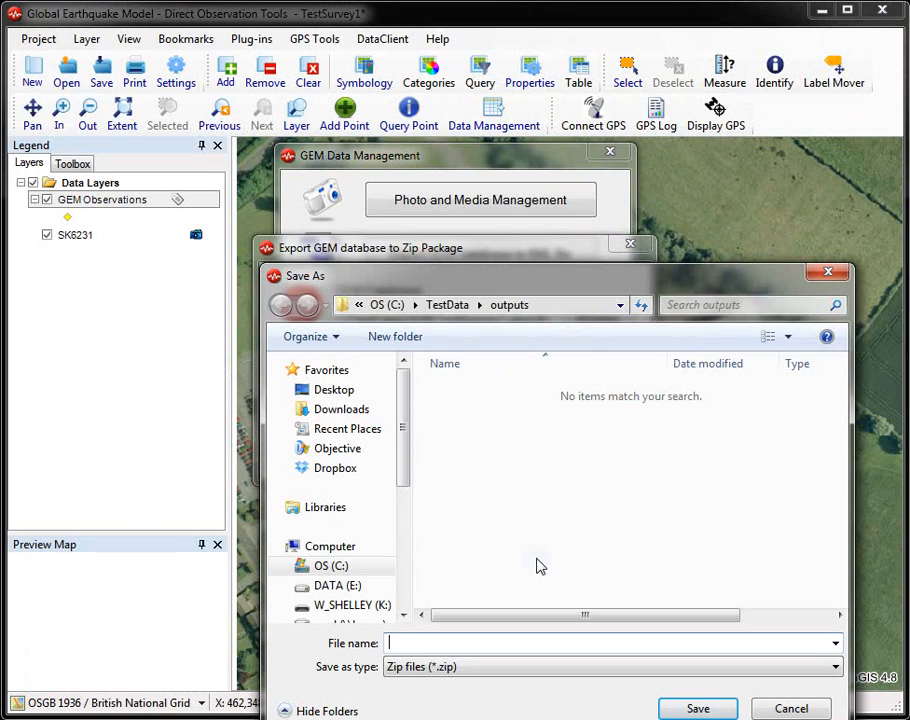
text(out)
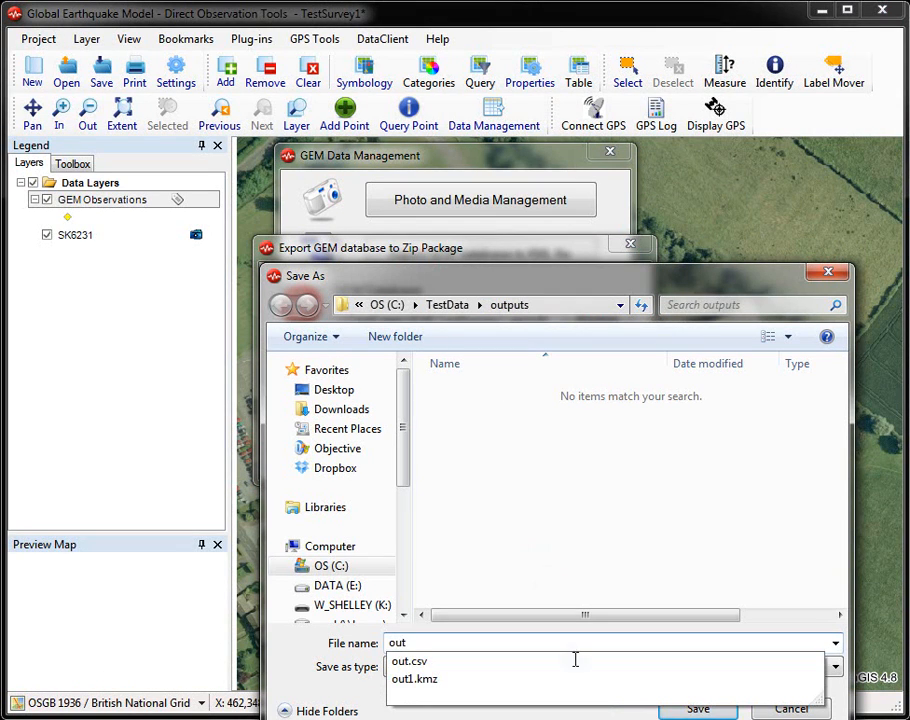
text(.zip)
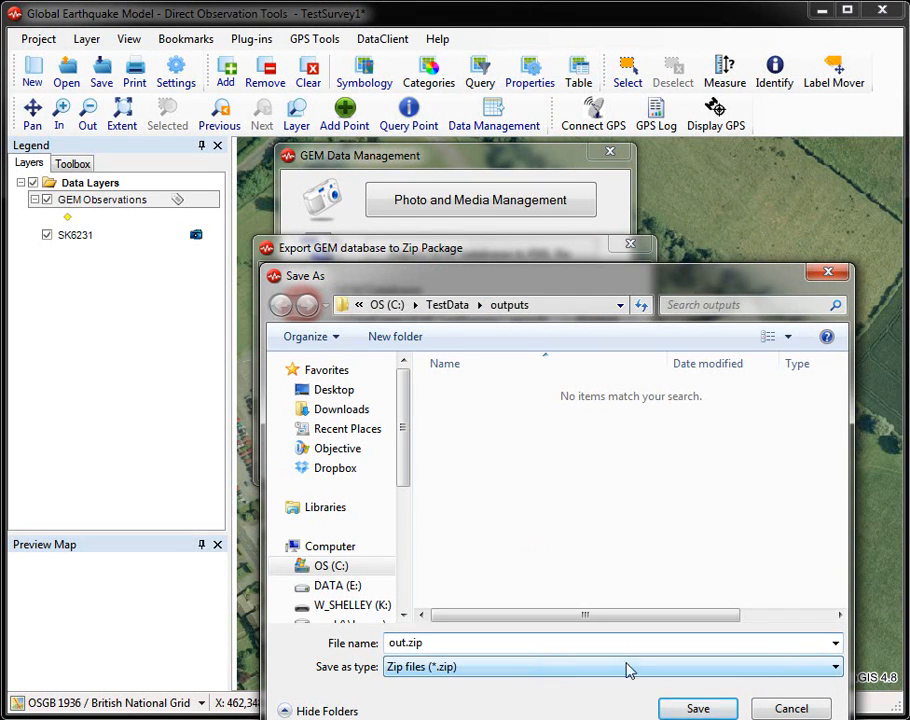
click(696, 708)
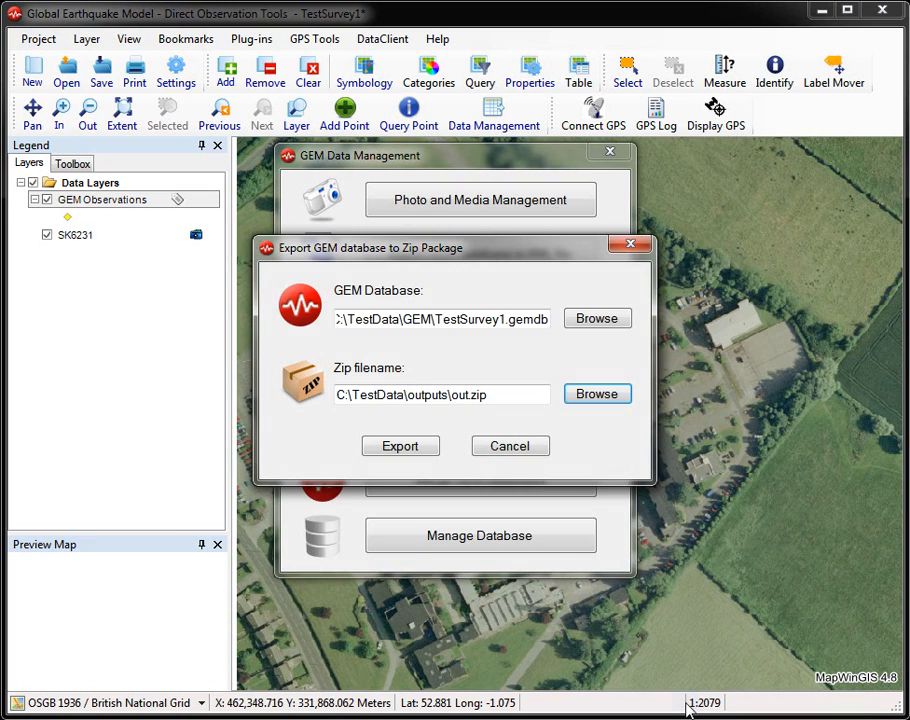
click(415, 449)
click(521, 469)
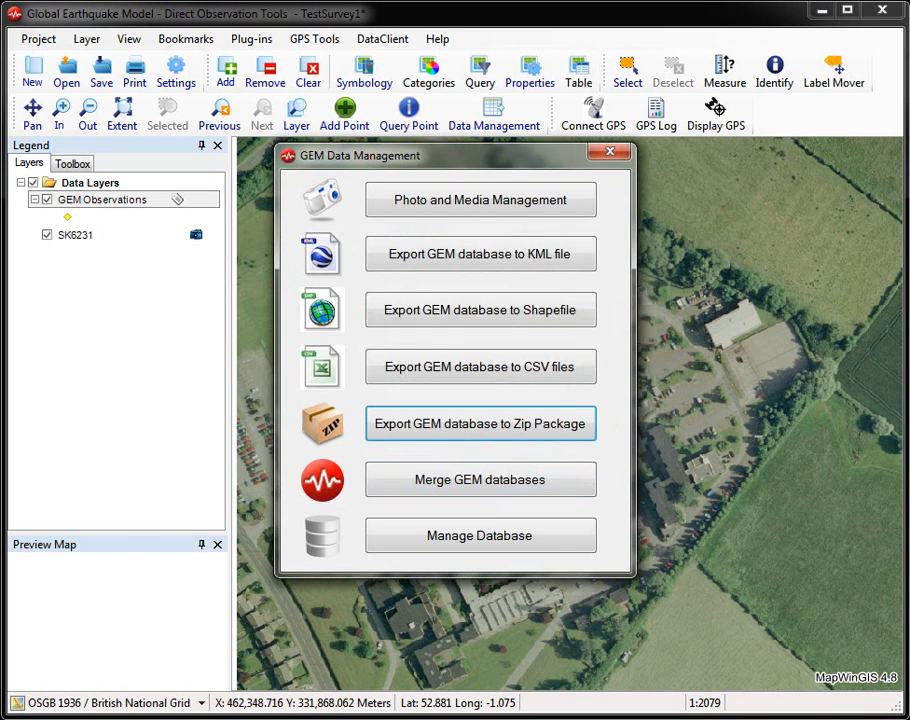
Step: Switch to the outputs folder, open out.zip and check the contents of its TestSurvey1_gemmedia folder
key(alt+Tab)
click(417, 519)
scroll(417, 519, down, 1)
click(377, 537)
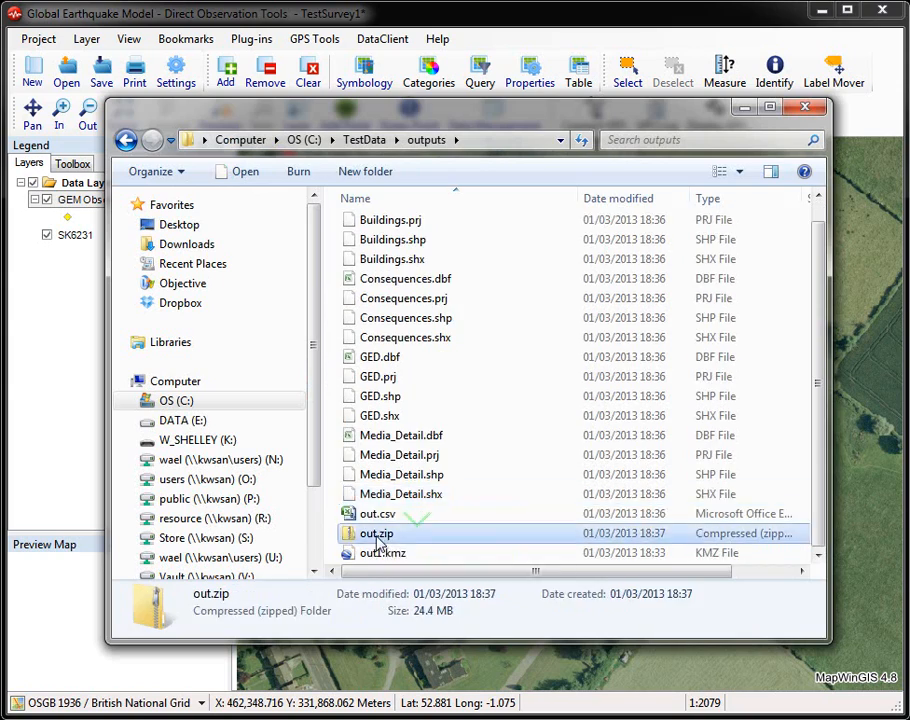
double_click(377, 535)
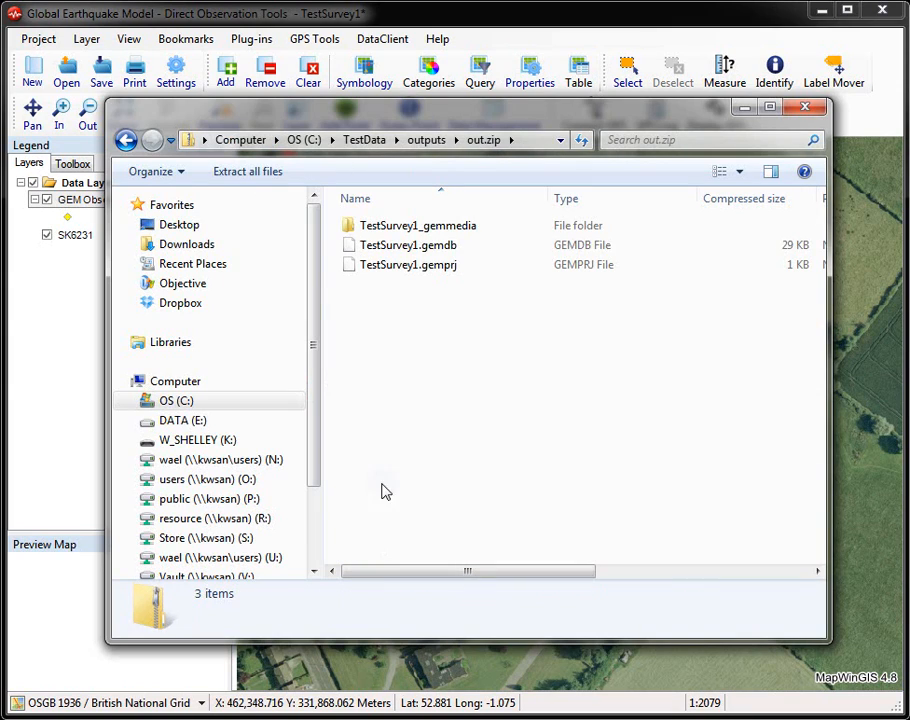
double_click(437, 228)
click(451, 266)
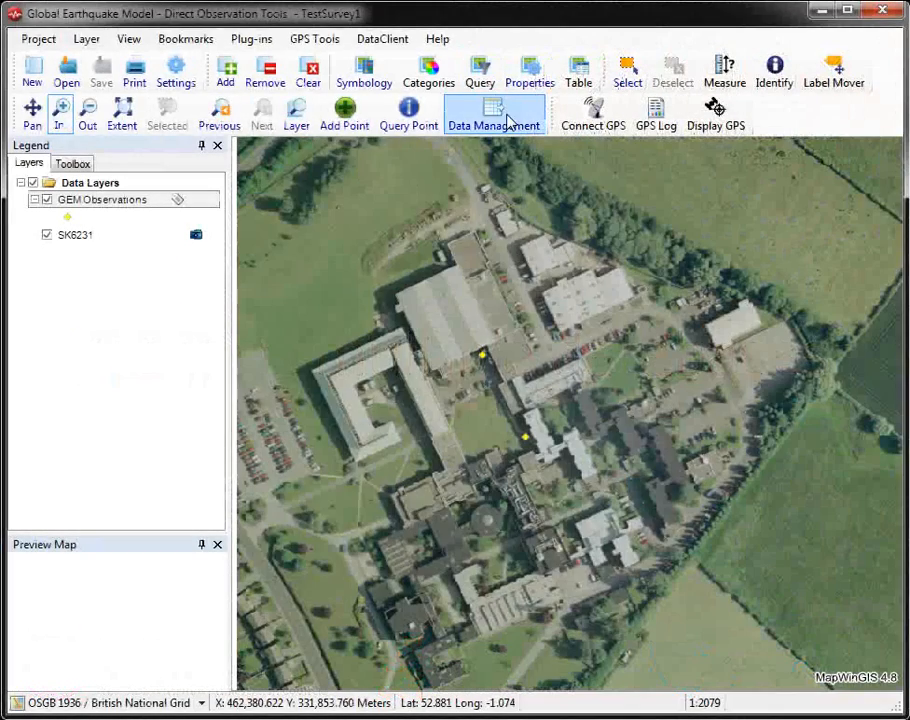
Step: Start a GEM database merge and add every database from BGSTest.gemdb through TestSurvey1.gemdb in the TestData GEM folder as sources
click(504, 124)
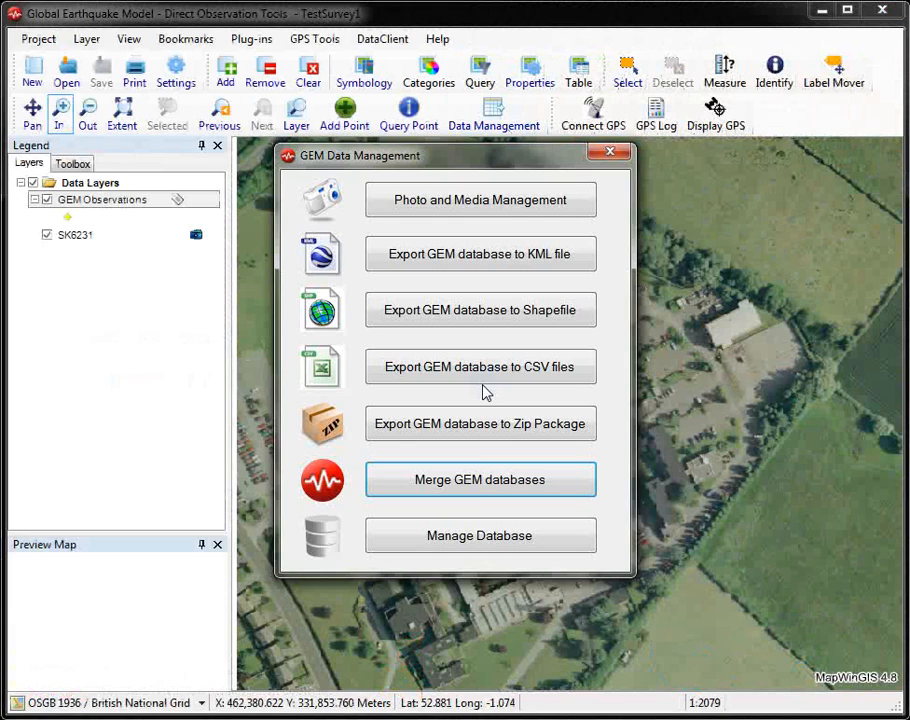
click(481, 490)
click(690, 270)
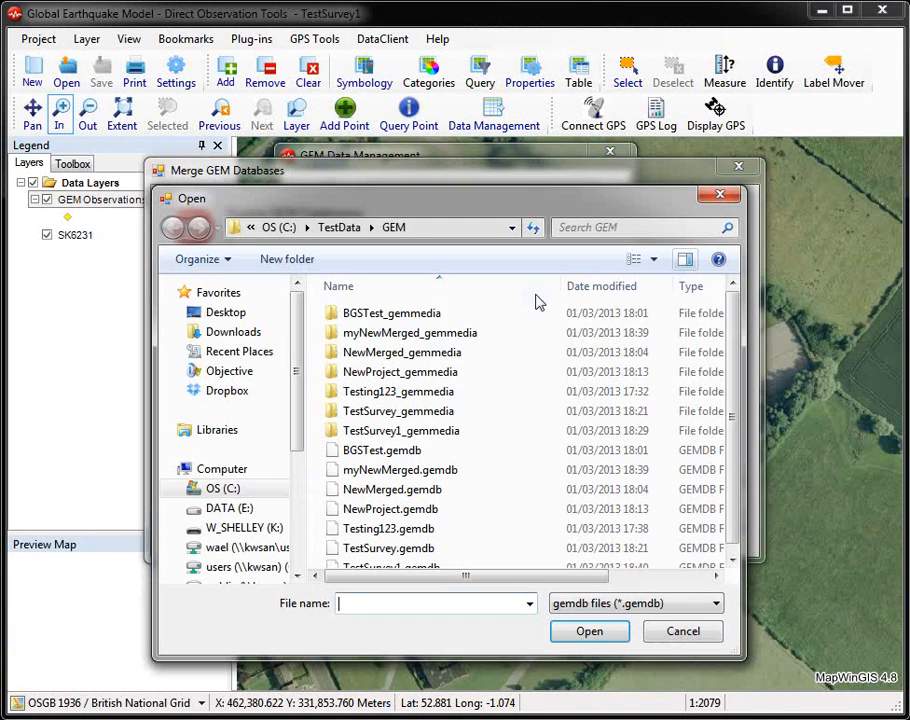
click(408, 452)
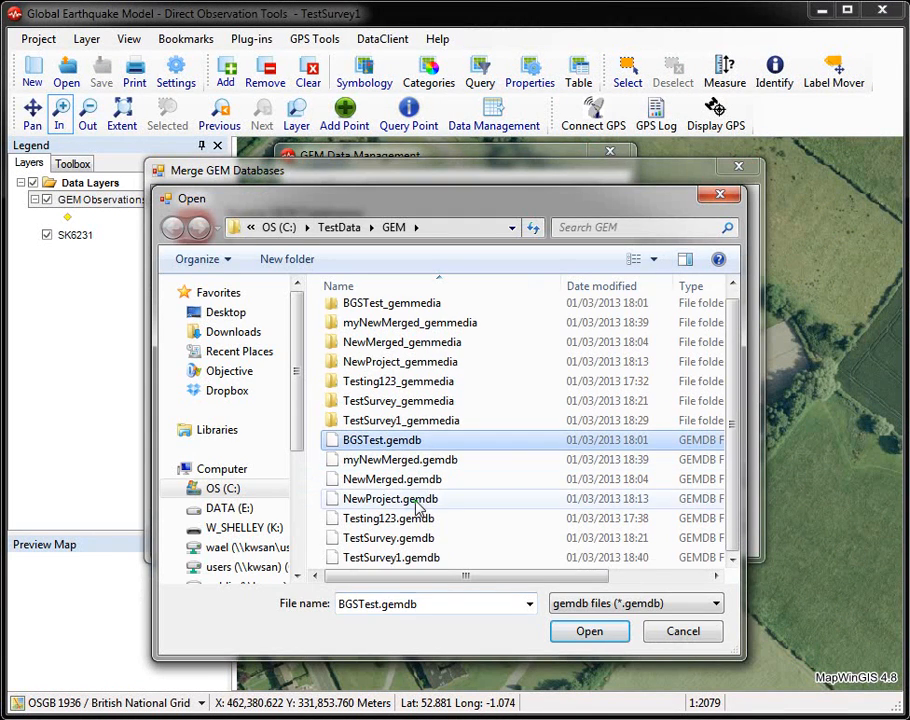
shift+click(406, 556)
click(589, 631)
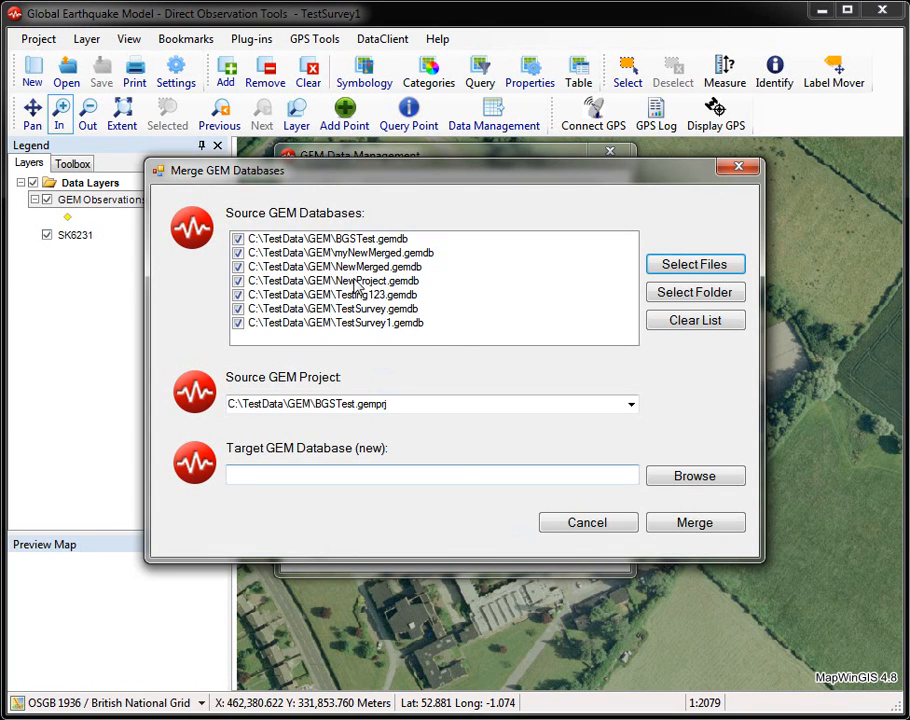
Step: Merge the databases into a new target named outputOfMerge in the GEM folder, using TestSurvey1.gemprj as the source project
click(655, 482)
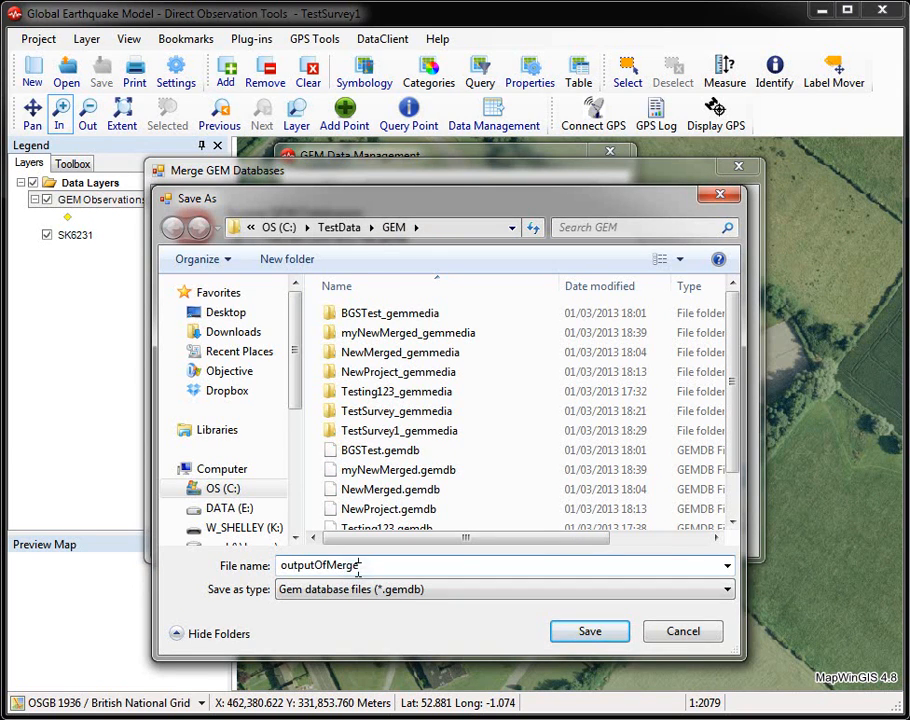
click(589, 631)
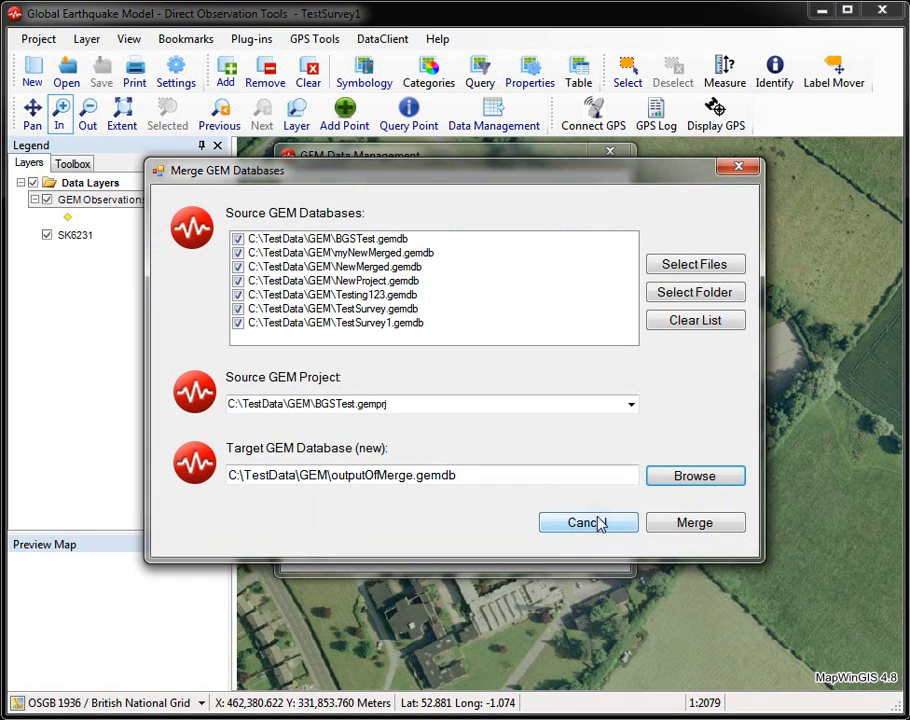
click(630, 405)
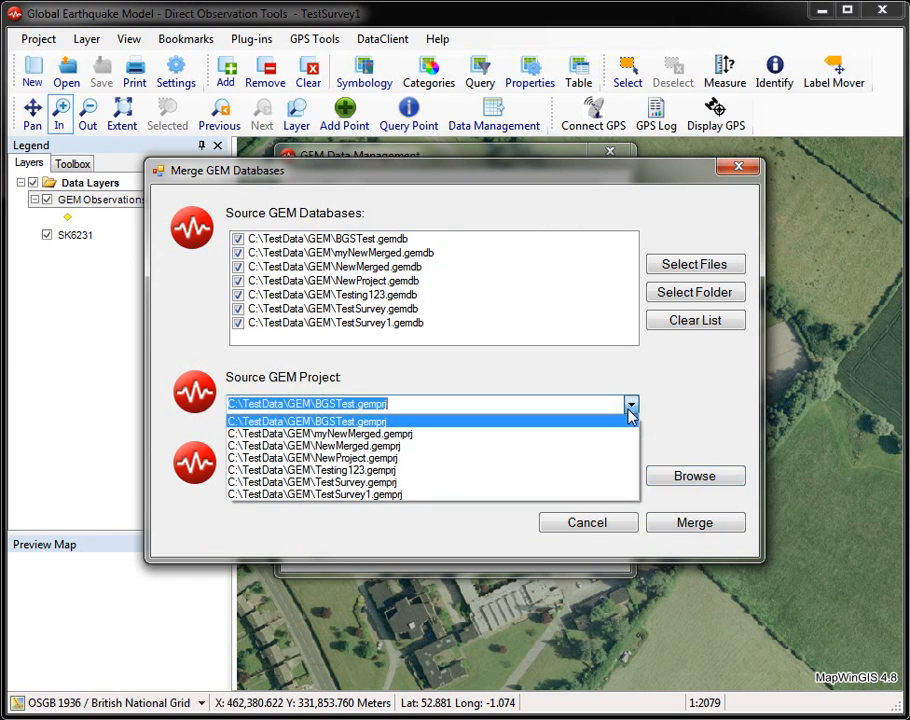
click(477, 494)
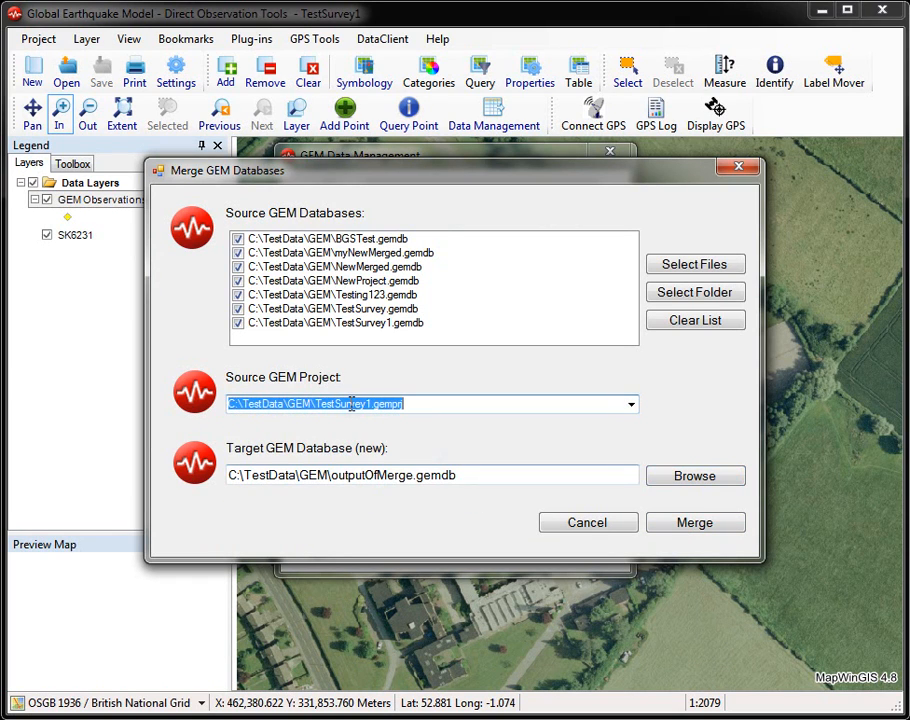
click(676, 525)
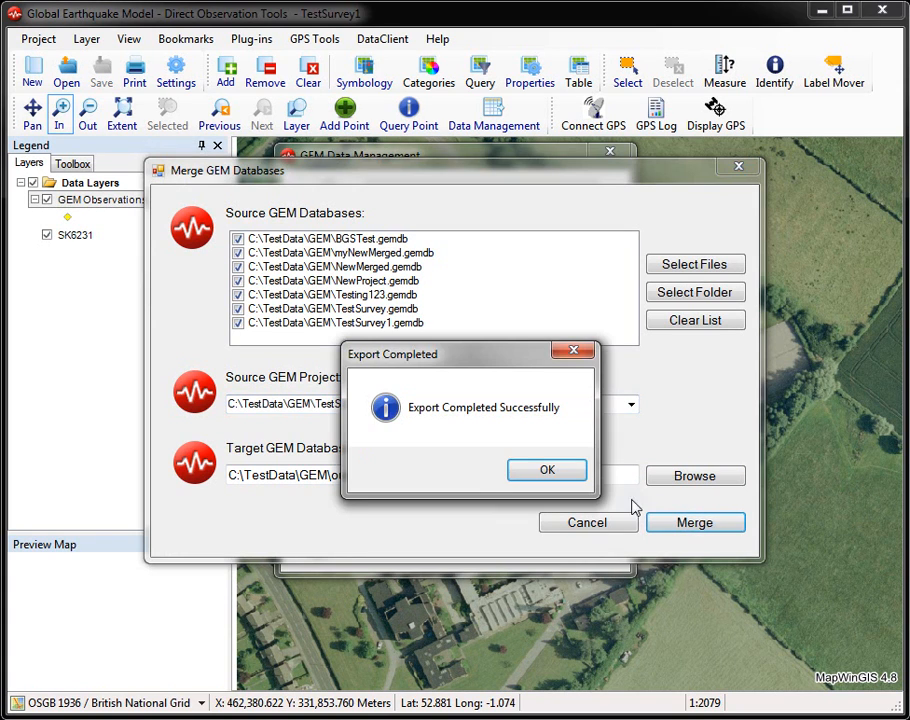
click(530, 466)
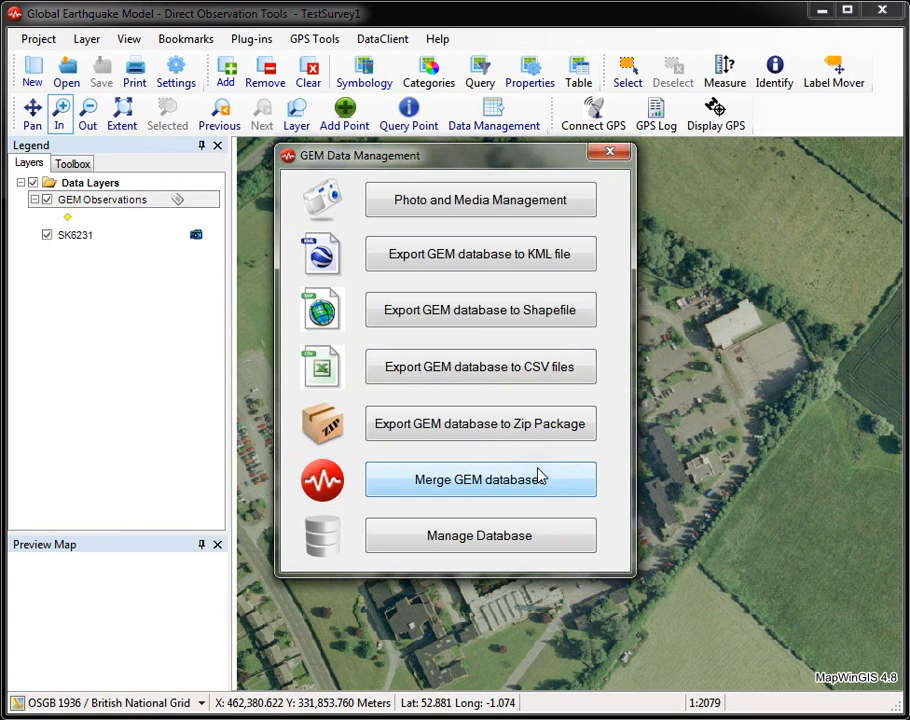
Step: Close the data management window, open the outputOfMerge.gemprj project and accept its existing survey details
click(611, 155)
click(67, 77)
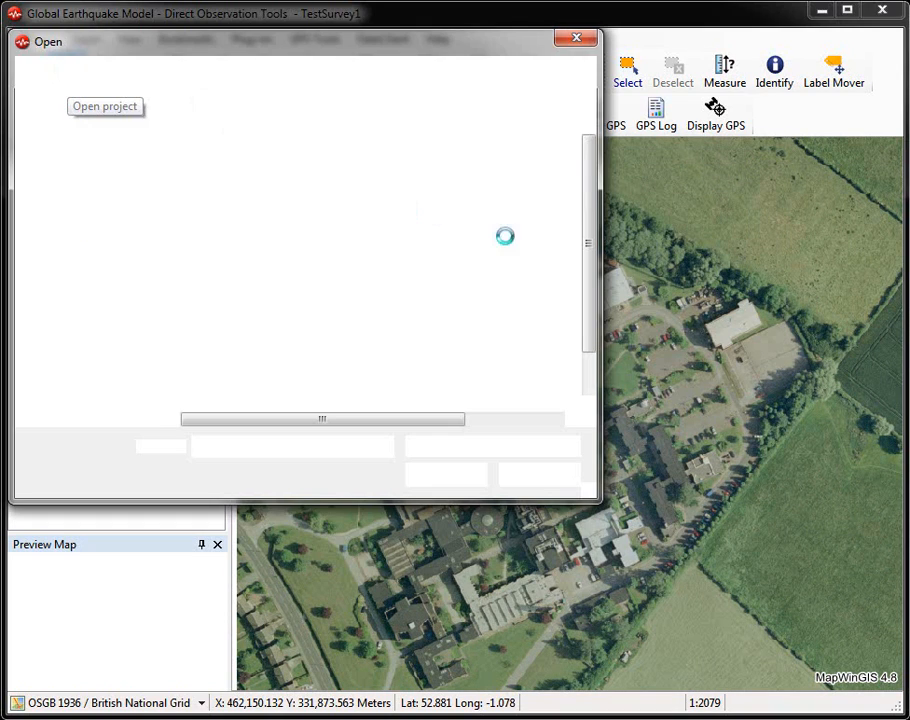
drag(595, 210, 575, 315)
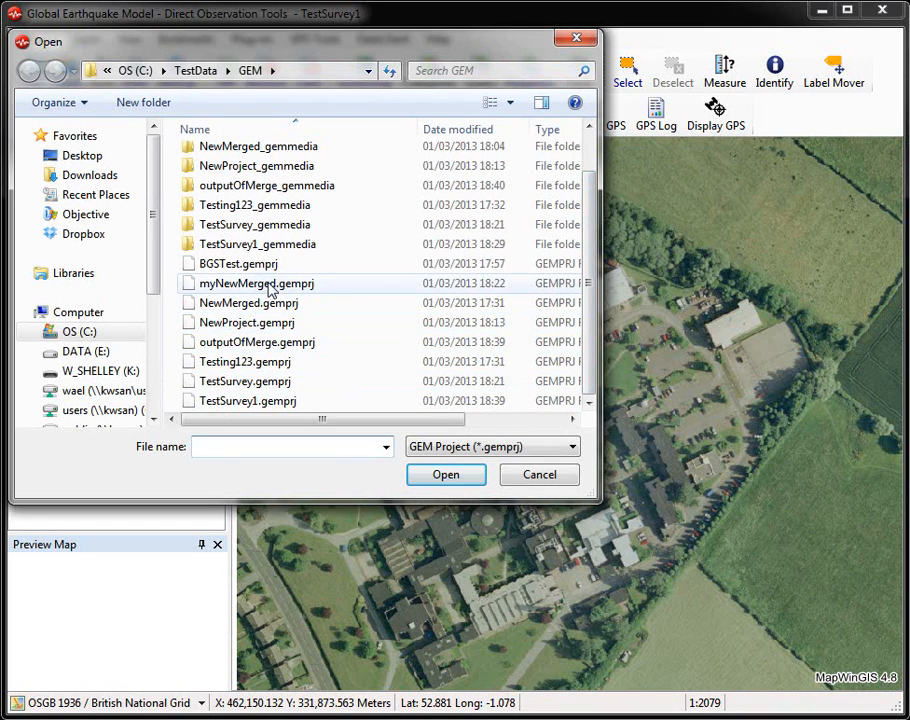
click(318, 342)
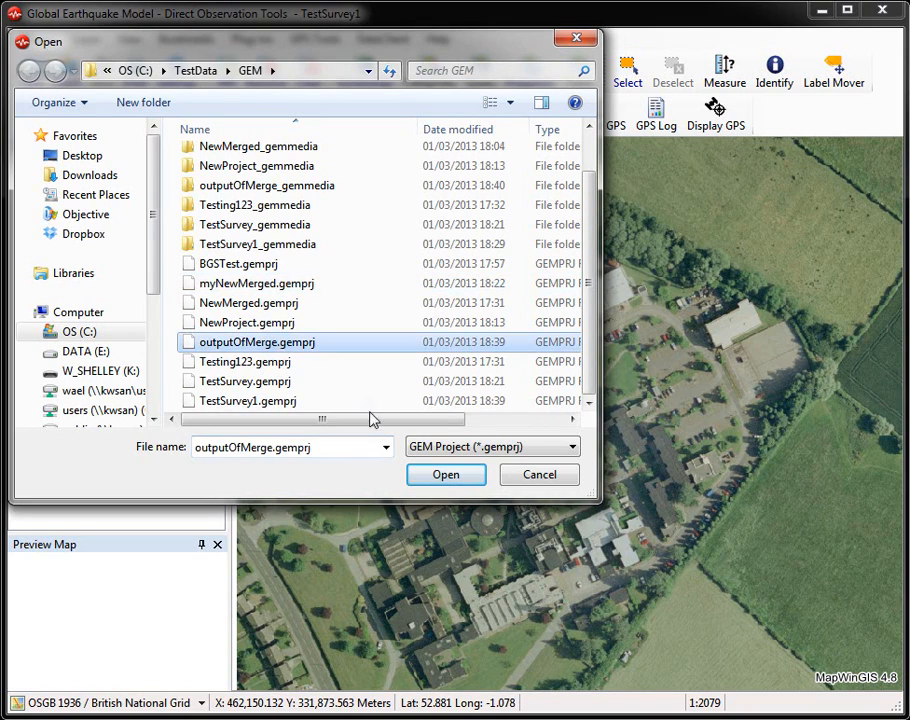
click(446, 474)
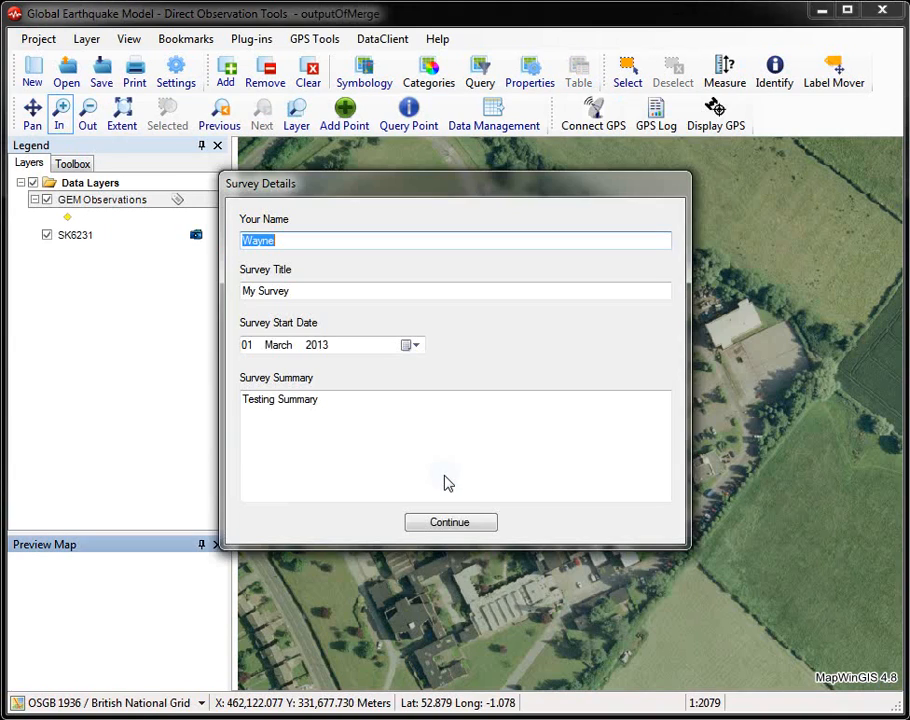
click(448, 522)
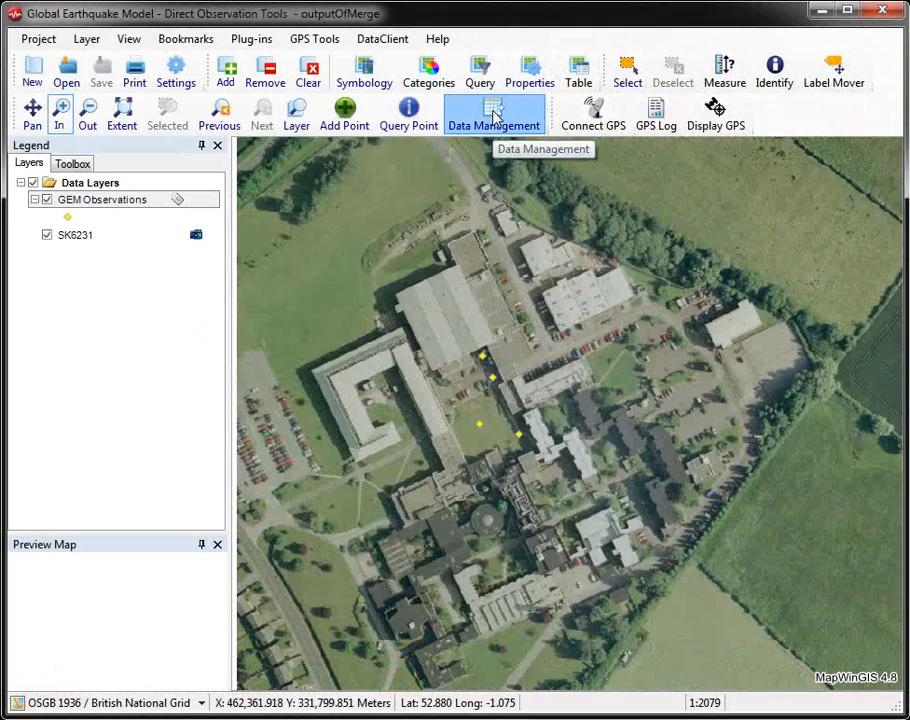
Step: Open the merged database in the database manager and display the records of the gem_object table
click(492, 114)
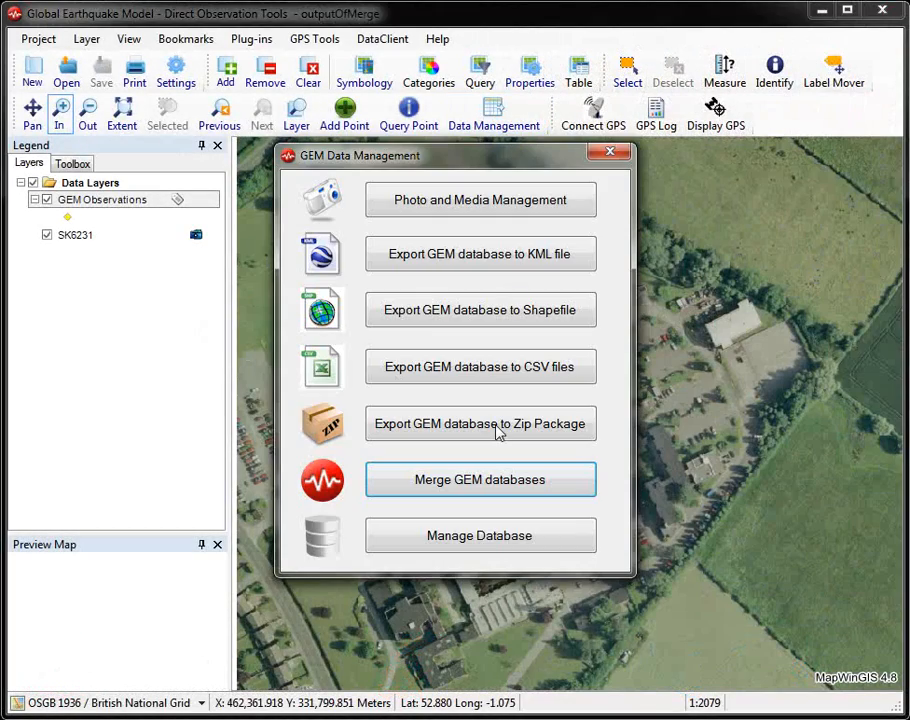
click(510, 540)
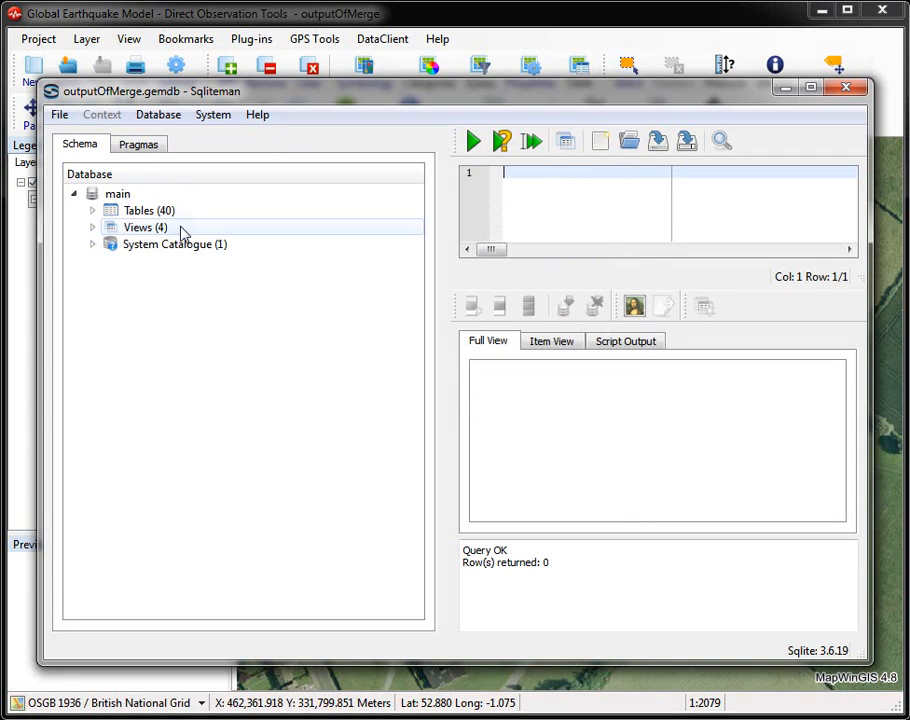
click(92, 210)
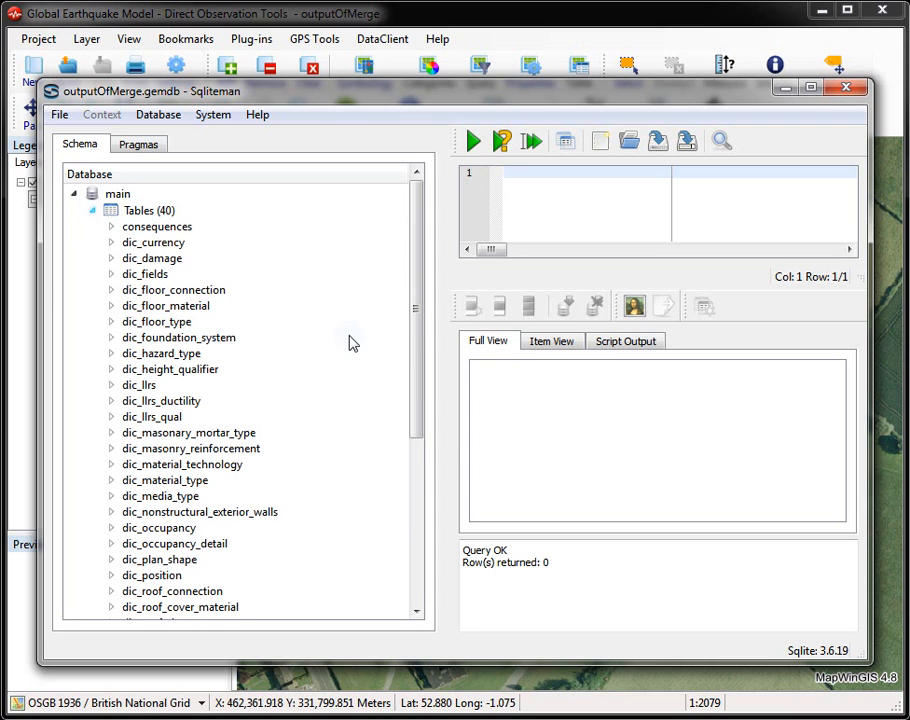
scroll(396, 549, down, 6)
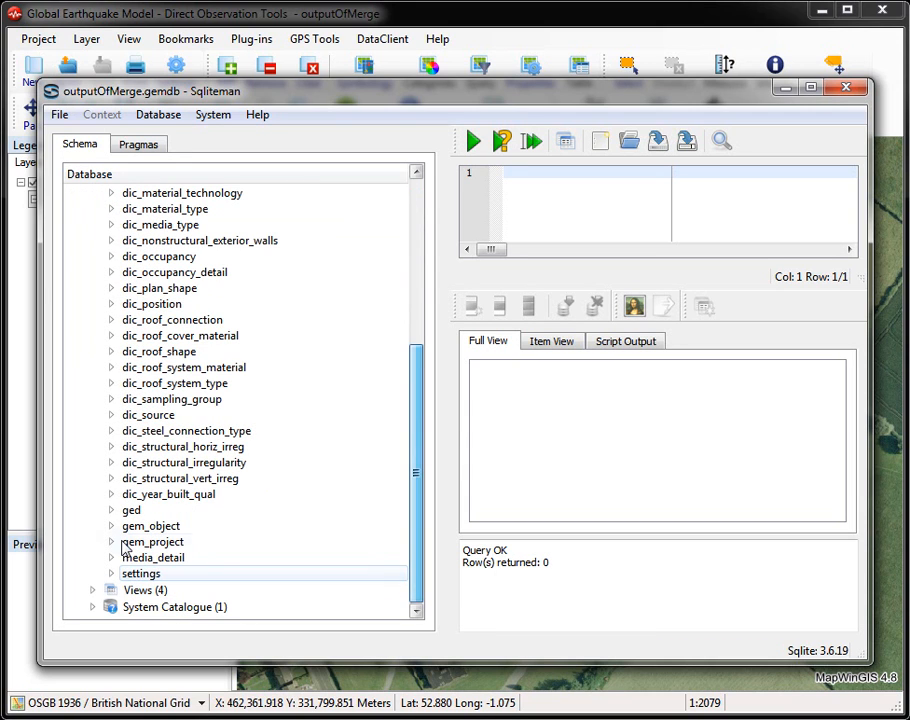
click(112, 527)
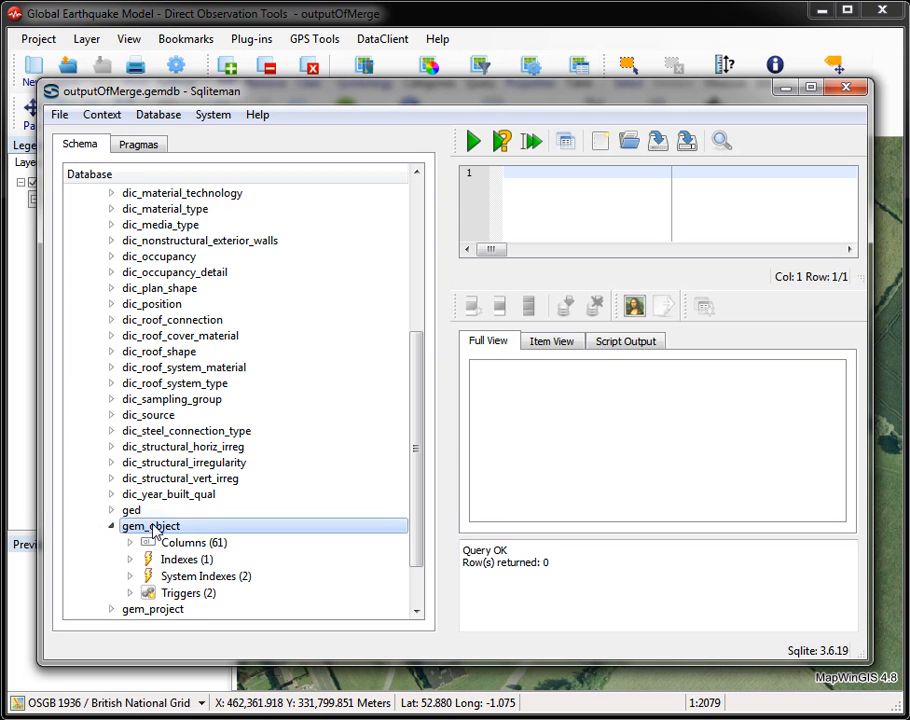
double_click(152, 527)
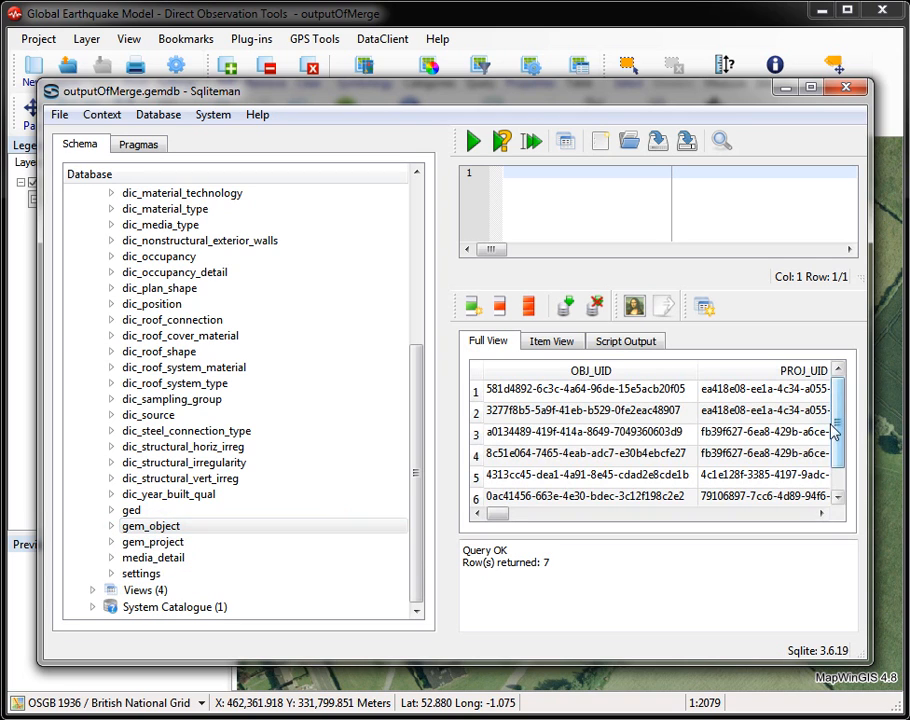
Step: Review the gem_object records across all columns, from the object identifiers through to the date and user fields
drag(833, 423, 831, 448)
drag(505, 514, 530, 519)
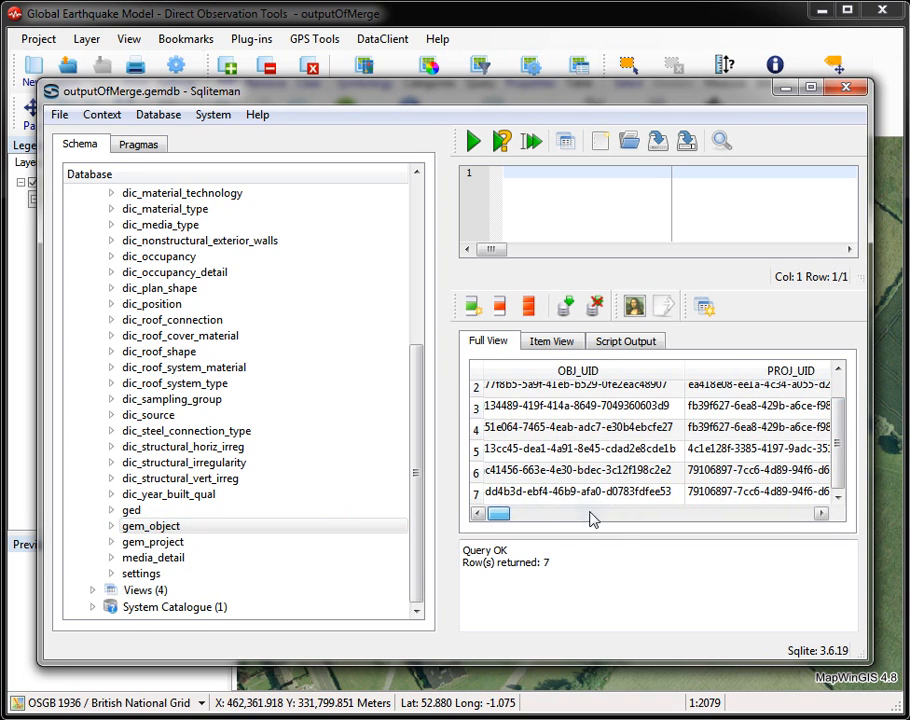
drag(592, 519, 624, 516)
drag(833, 463, 841, 423)
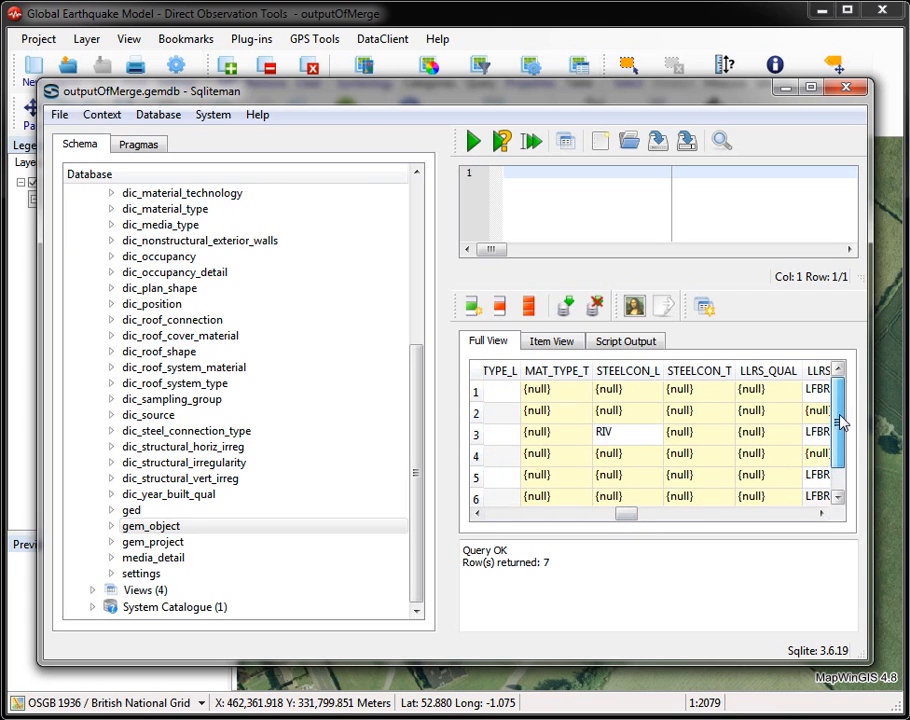
drag(624, 516, 498, 520)
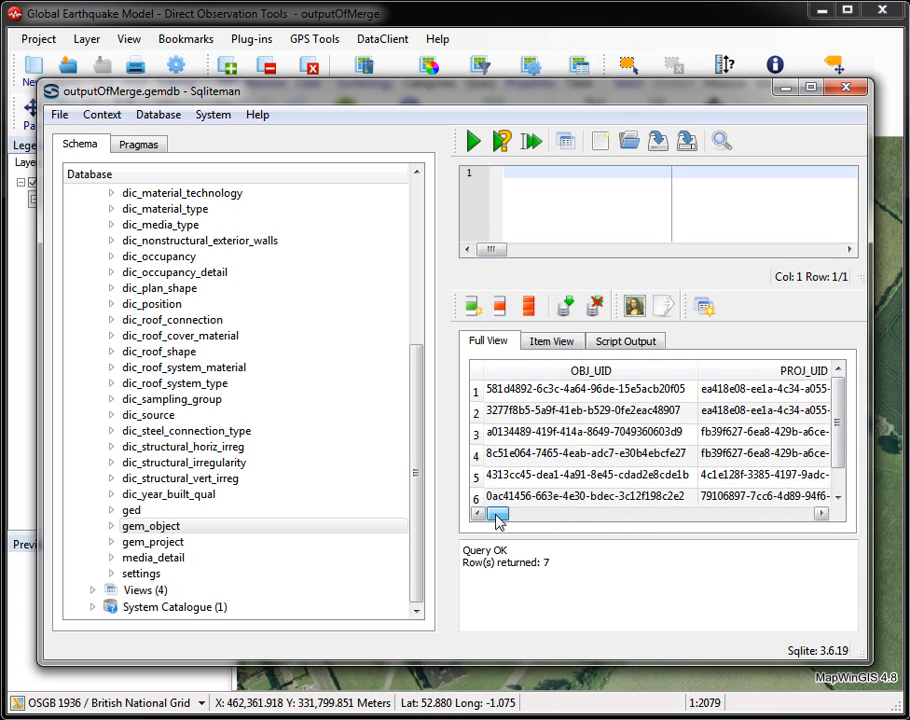
click(703, 516)
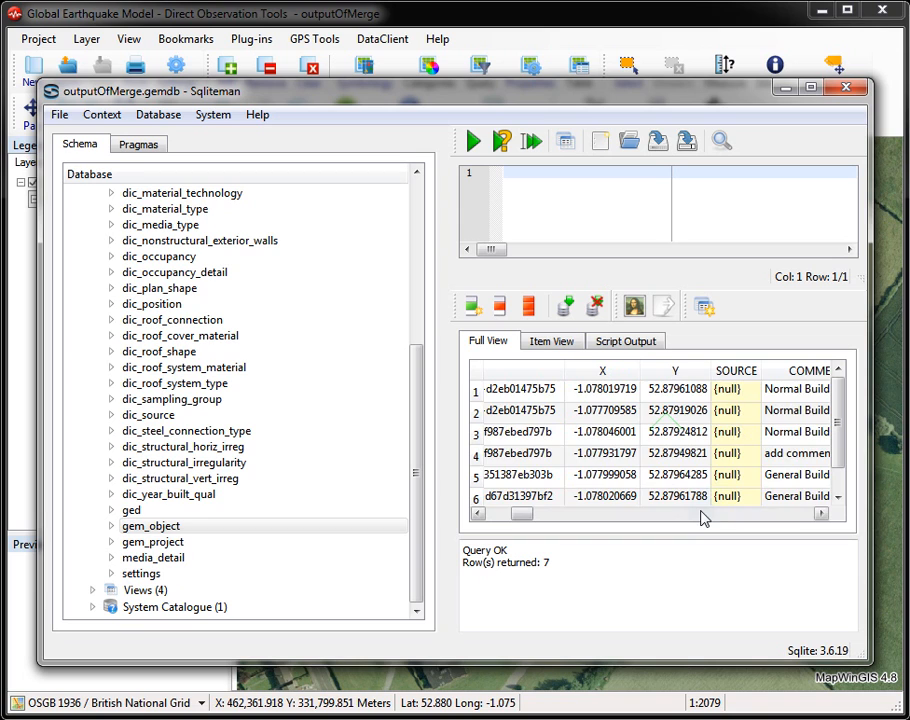
click(713, 517)
click(725, 520)
click(755, 519)
click(773, 516)
click(785, 517)
click(788, 517)
click(800, 517)
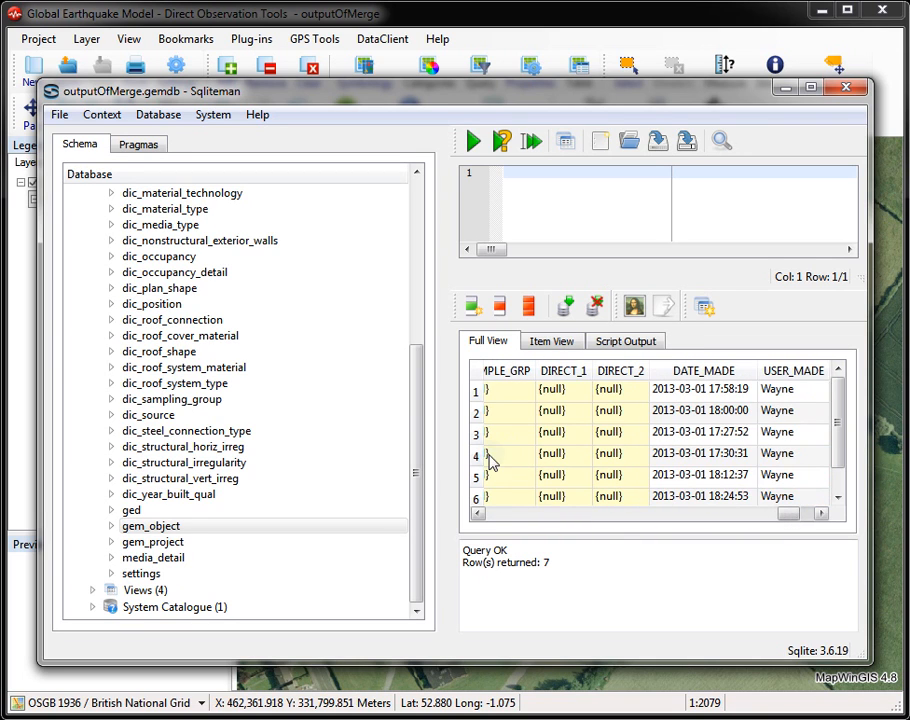
Step: Display the dic_llrs dictionary table and review its lateral load-resisting system codes and descriptions down to the last row
scroll(424, 366, up, 2)
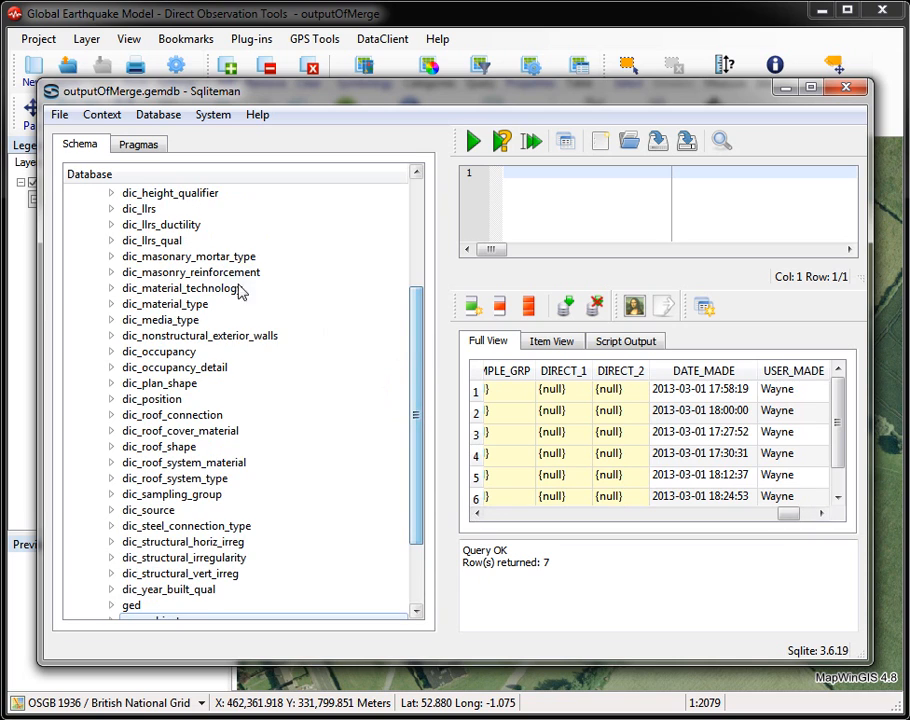
click(150, 210)
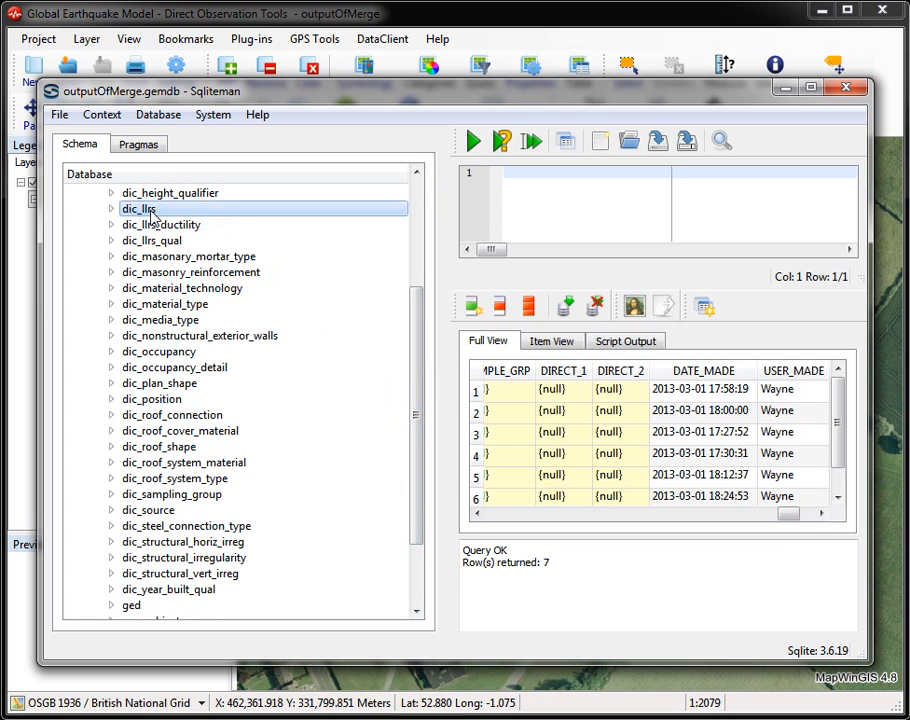
click(113, 210)
double_click(160, 212)
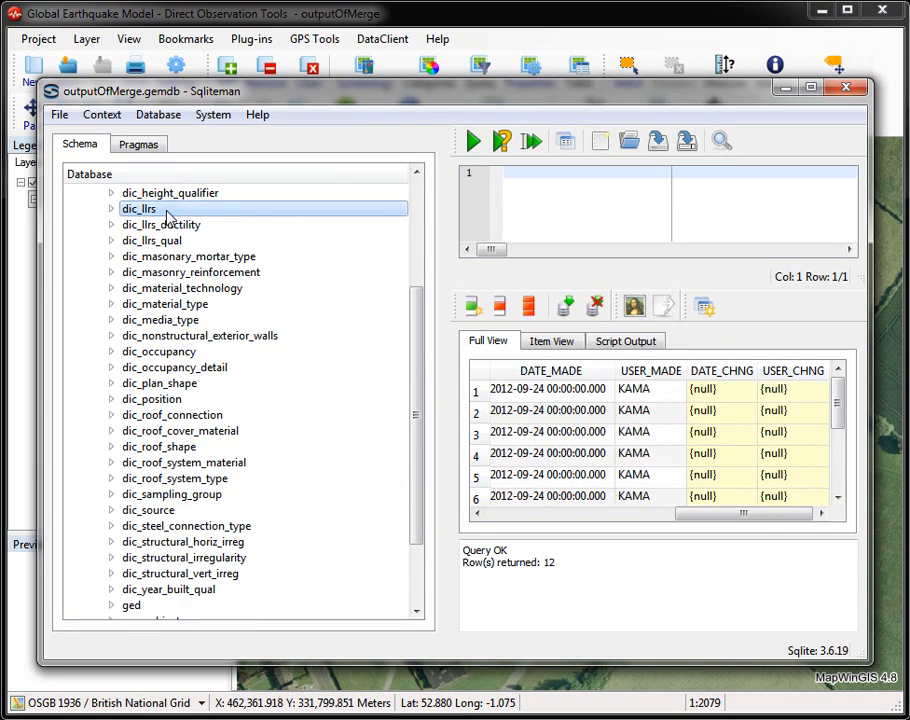
drag(682, 510, 513, 524)
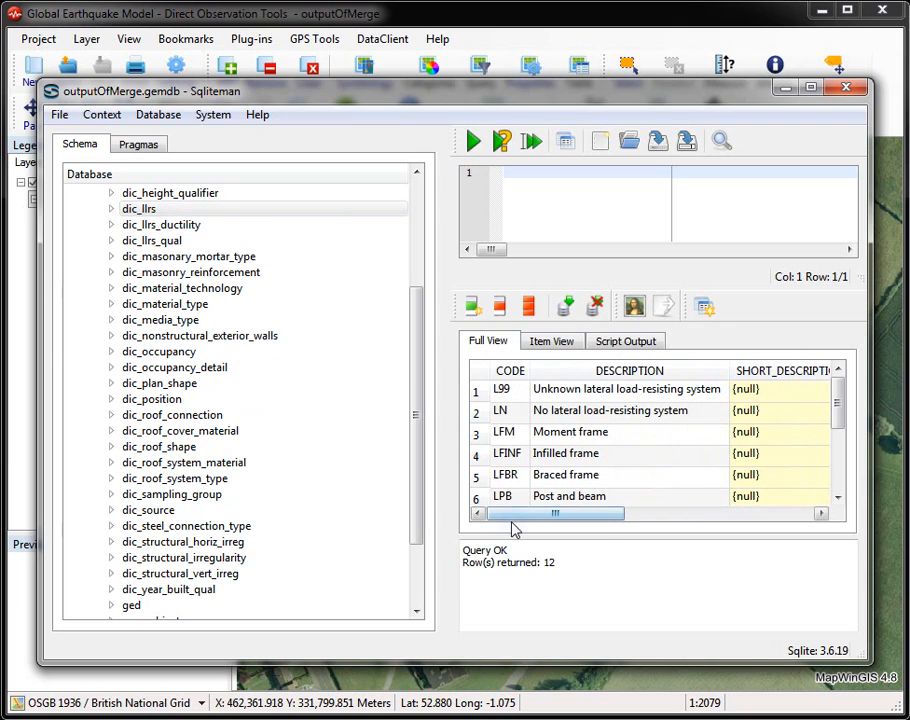
click(838, 497)
click(838, 497)
click(838, 497)
click(838, 497)
click(838, 497)
click(838, 497)
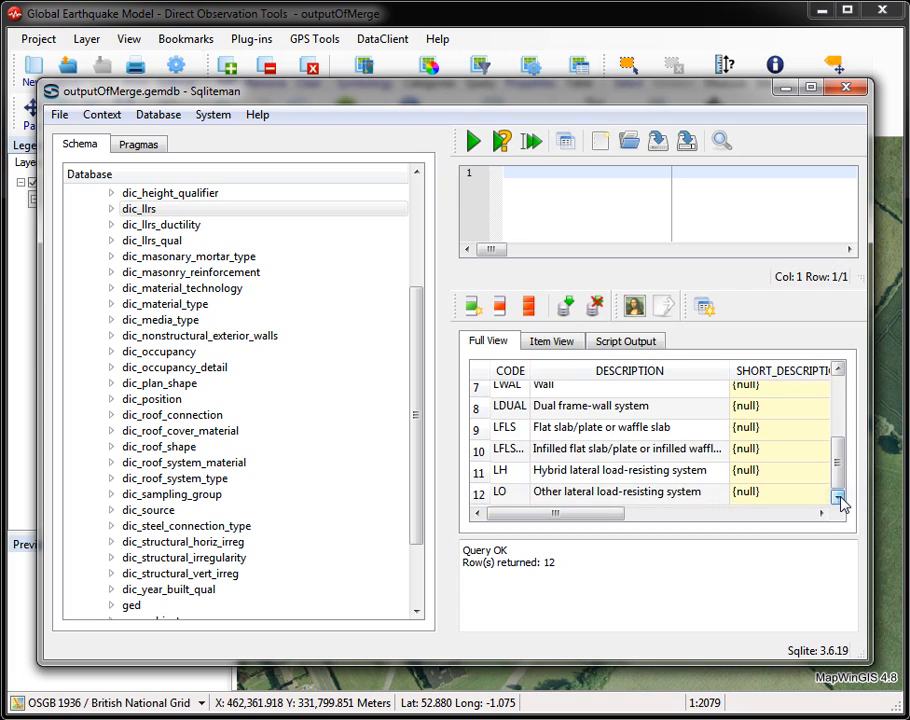
click(553, 407)
click(478, 410)
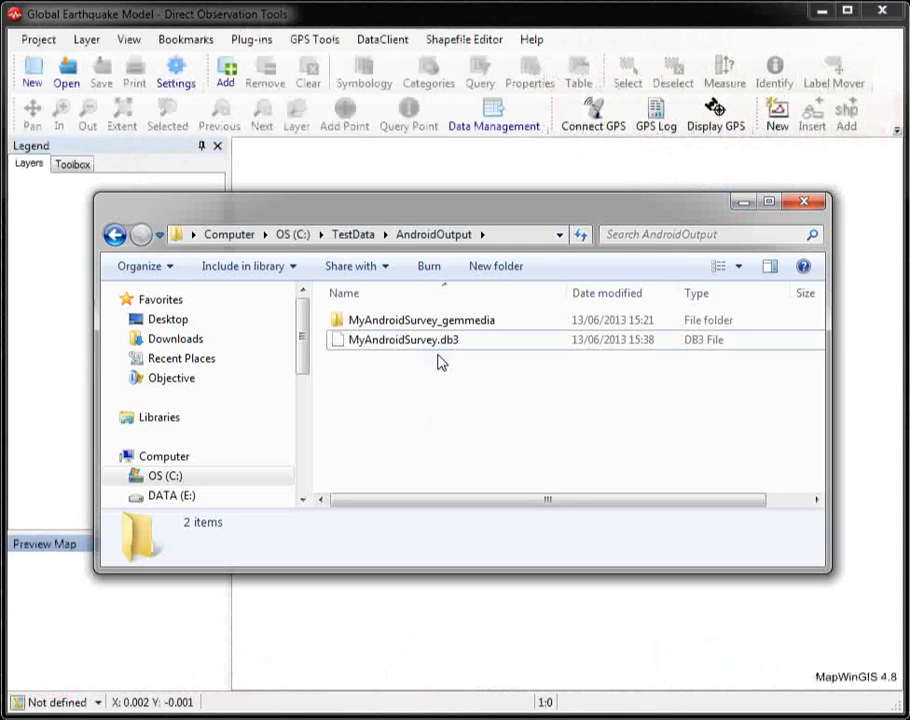
Step: Inspect the AndroidOutput folder's MyAndroidSurvey.db3 database and the photos in its MyAndroidSurvey_gemmedia folder
click(446, 345)
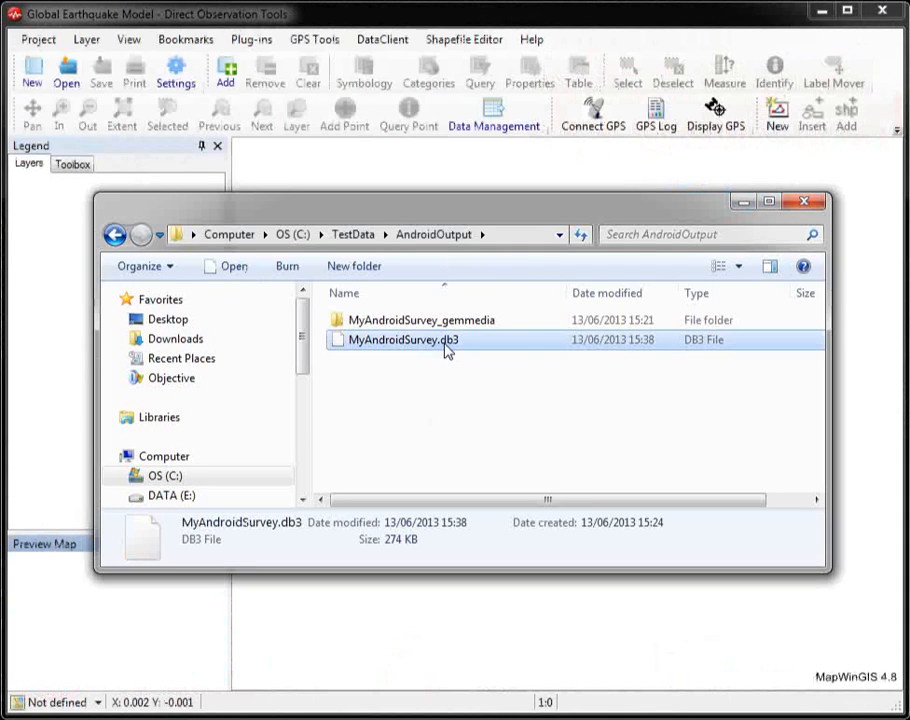
click(501, 325)
double_click(505, 325)
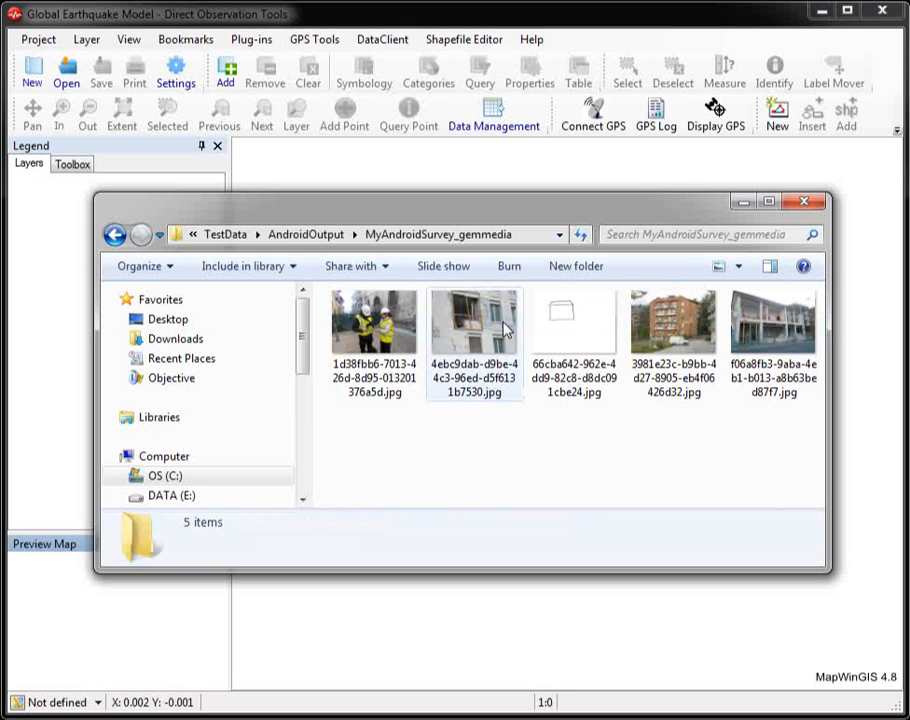
click(290, 234)
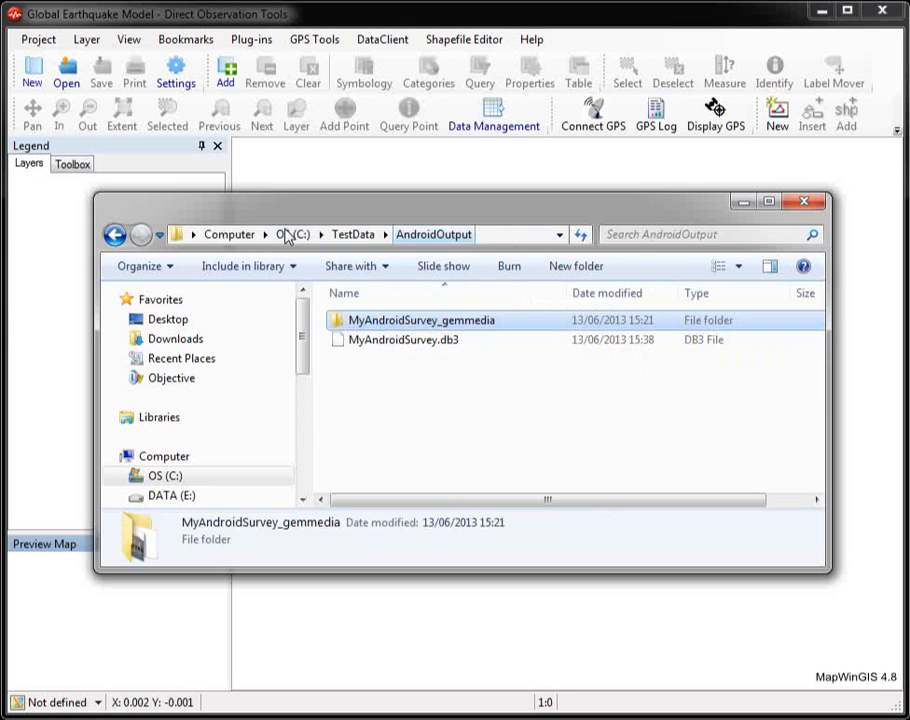
Step: Copy the base name MyAndroidSurvey from the db3 database file without renaming the file
click(438, 345)
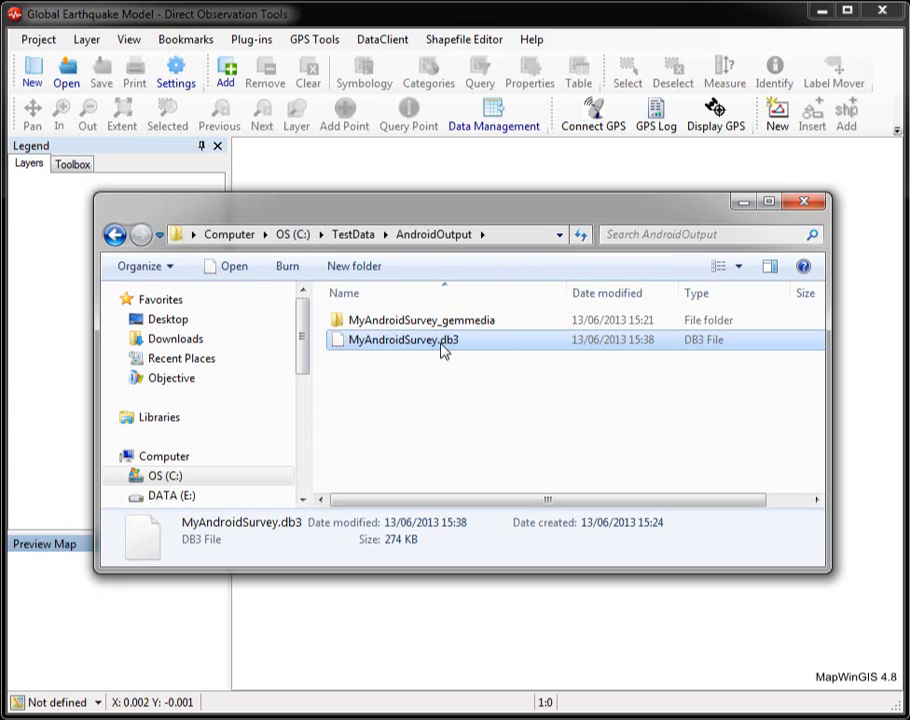
click(441, 344)
key(ctrl+c)
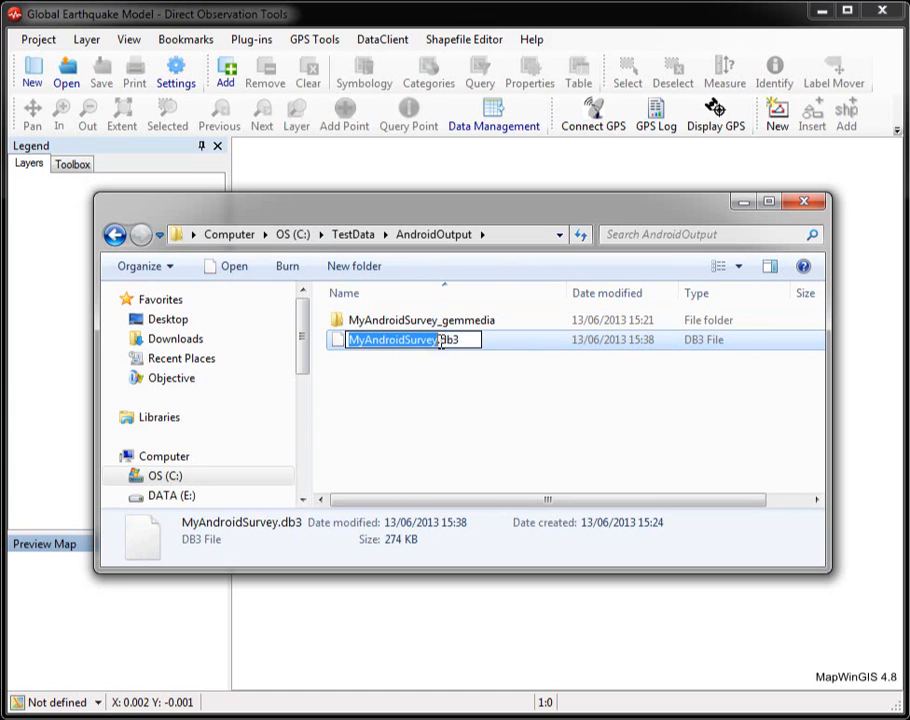
click(494, 426)
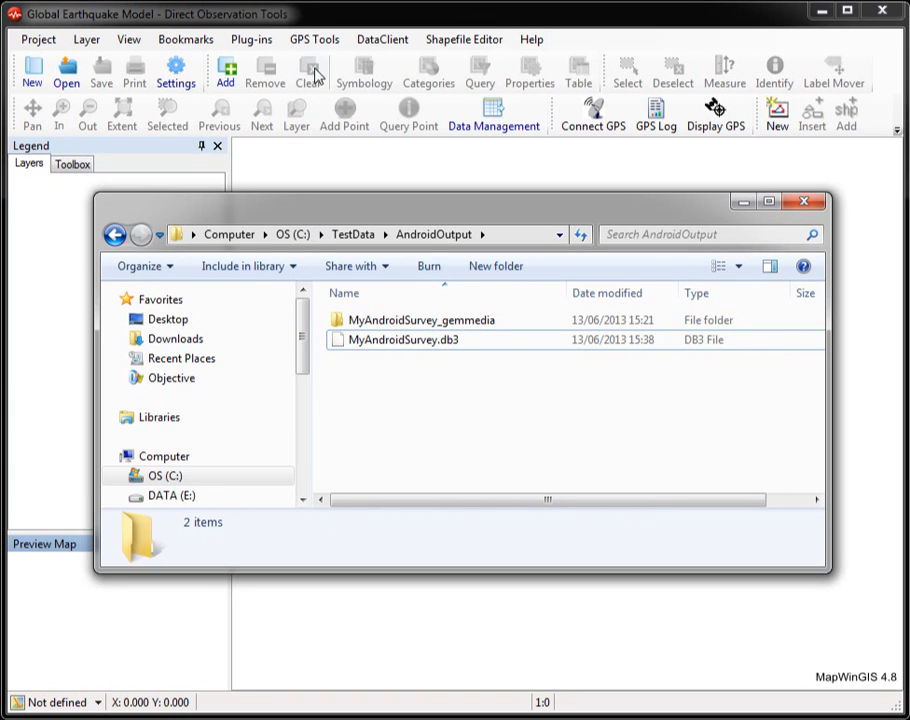
Step: Create a new GEM project named MyAndroidSurvey in the AndroidOutput folder and accept its existing survey details
click(297, 22)
click(34, 76)
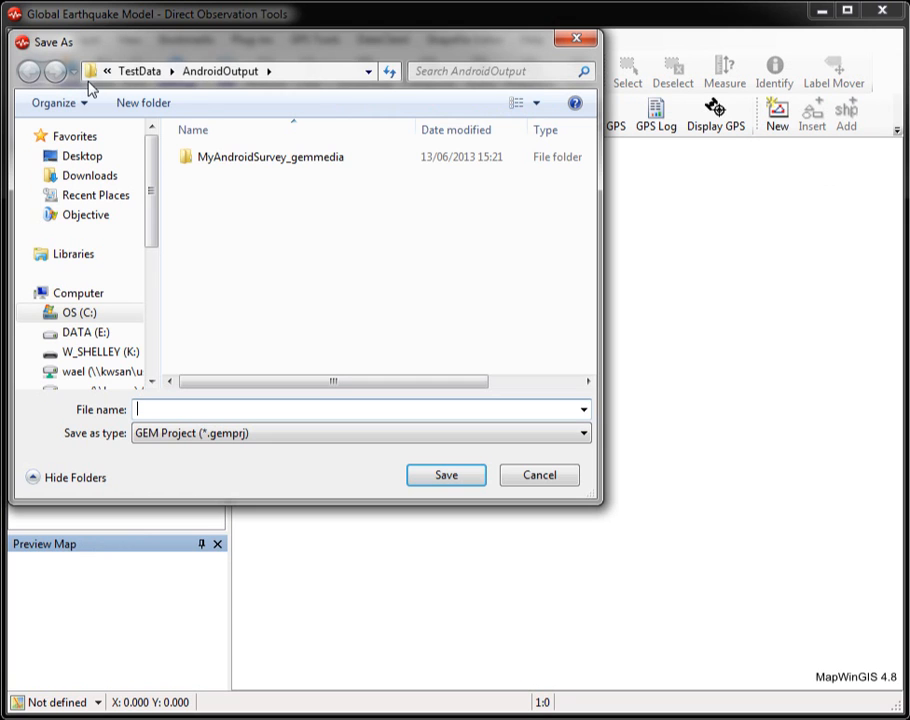
right_click(237, 413)
click(317, 493)
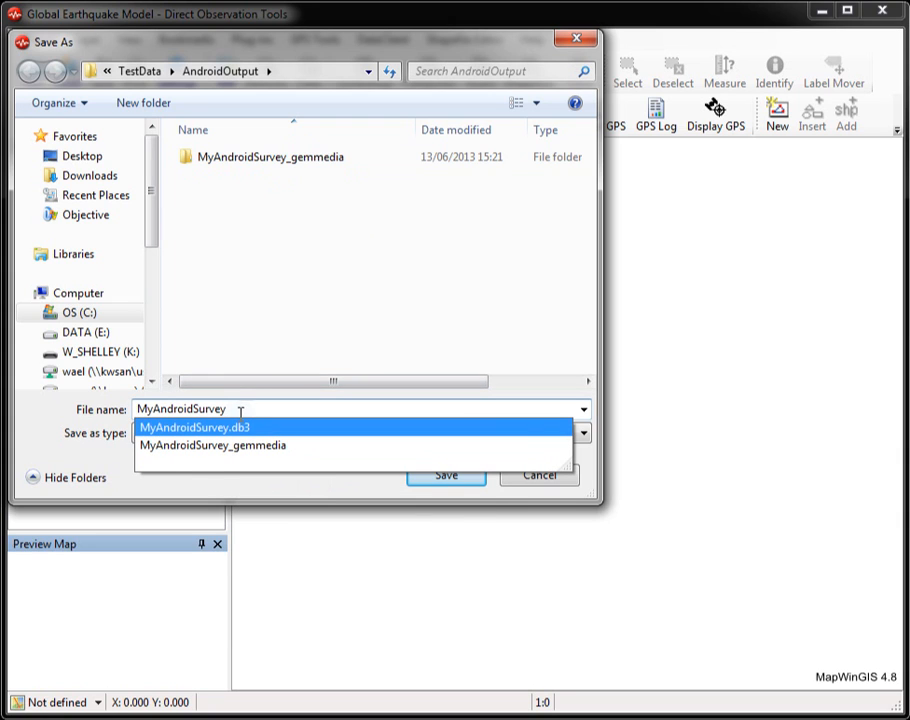
click(18, 436)
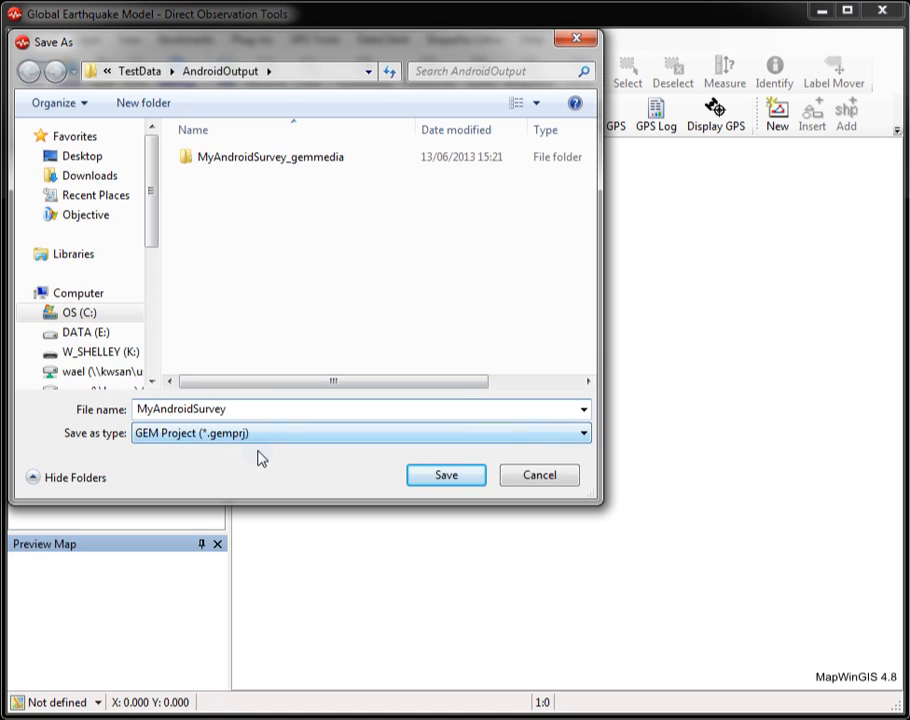
click(462, 482)
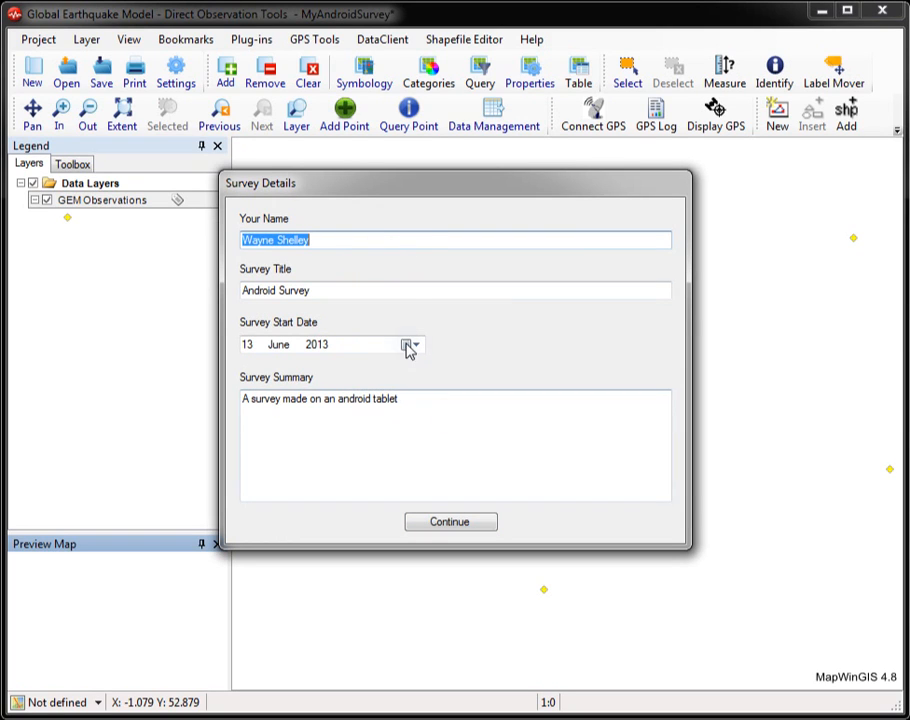
click(479, 530)
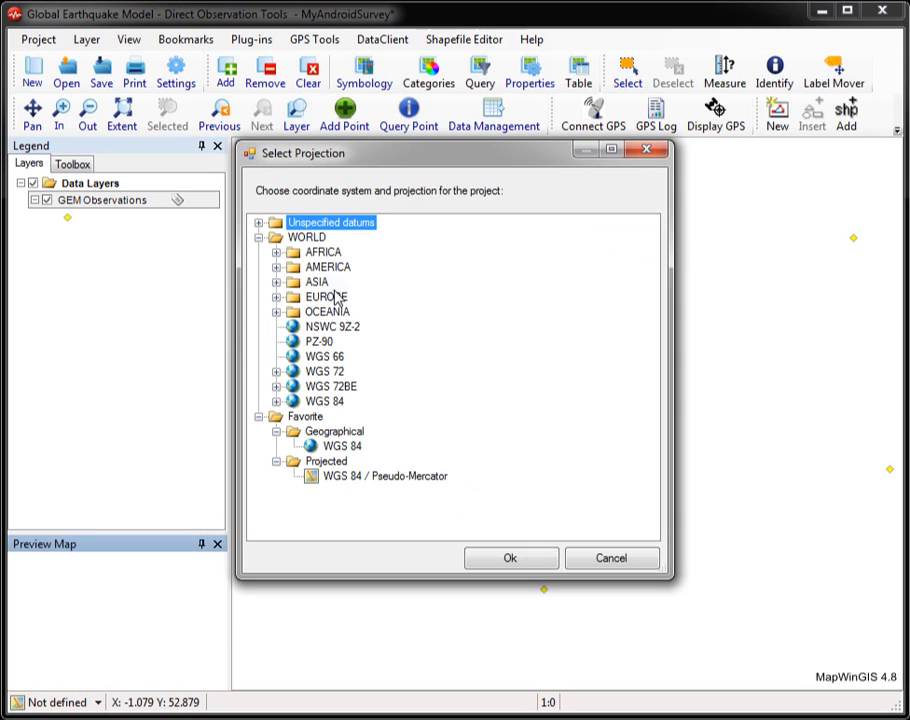
Step: Set the project projection to OSGB 1936 / British National Grid from the United Kingdom coordinate systems
click(276, 297)
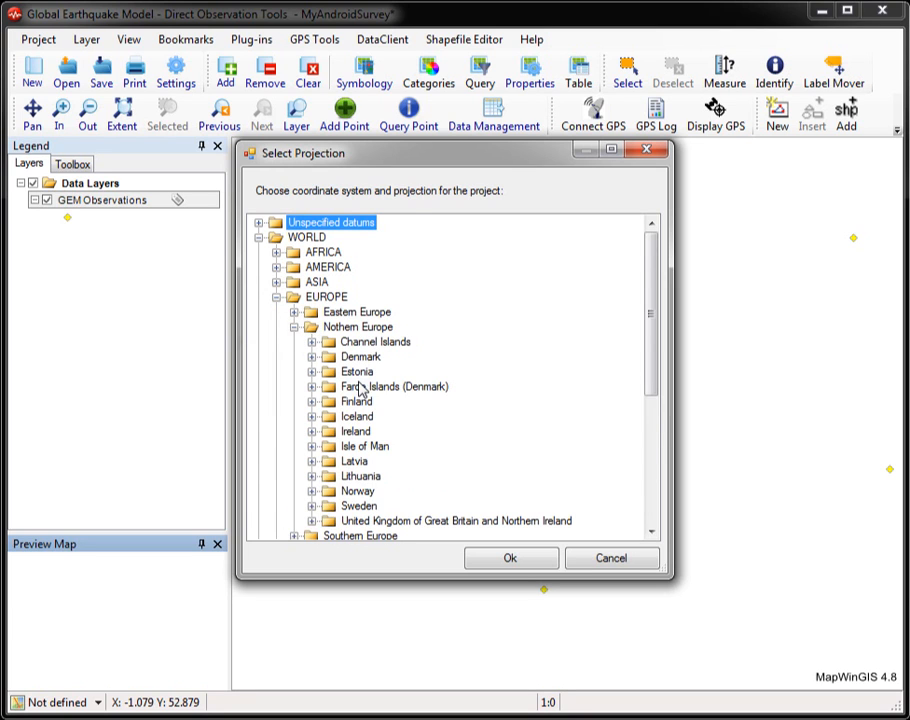
scroll(330, 415, down, 2)
click(312, 431)
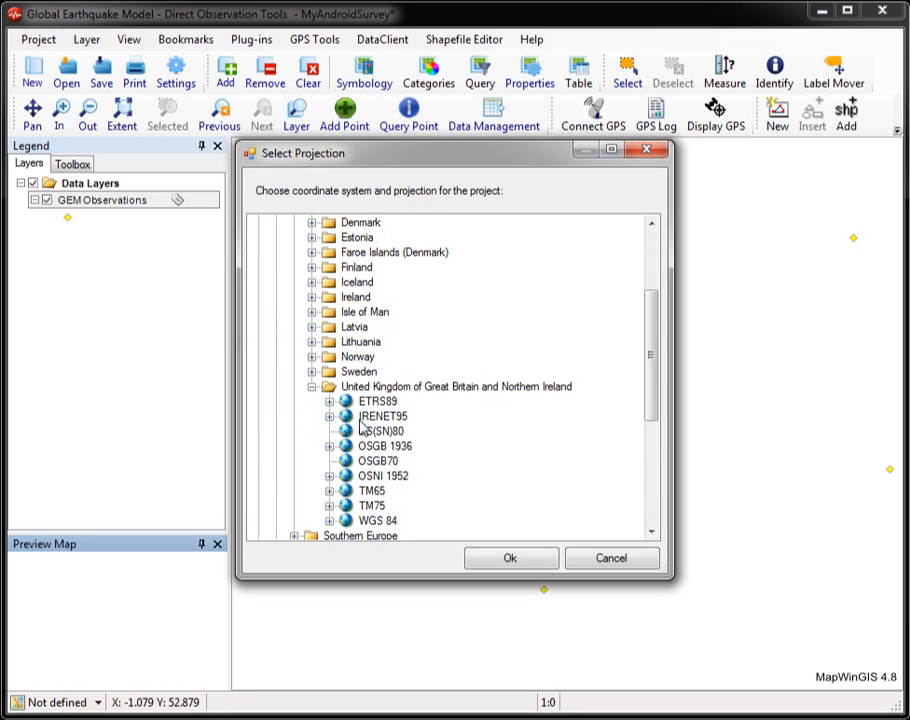
click(330, 446)
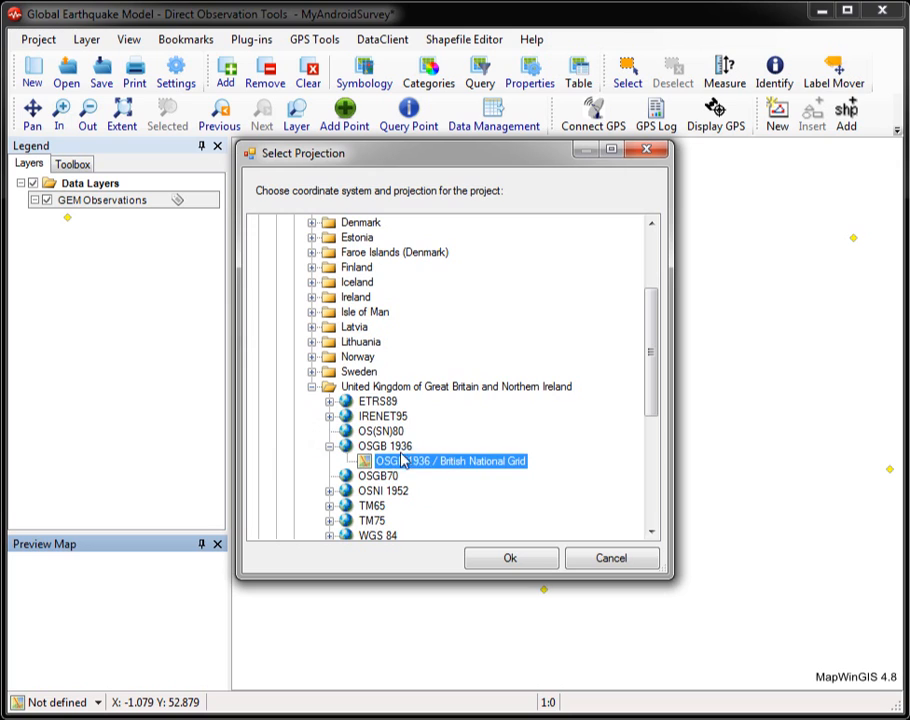
click(544, 566)
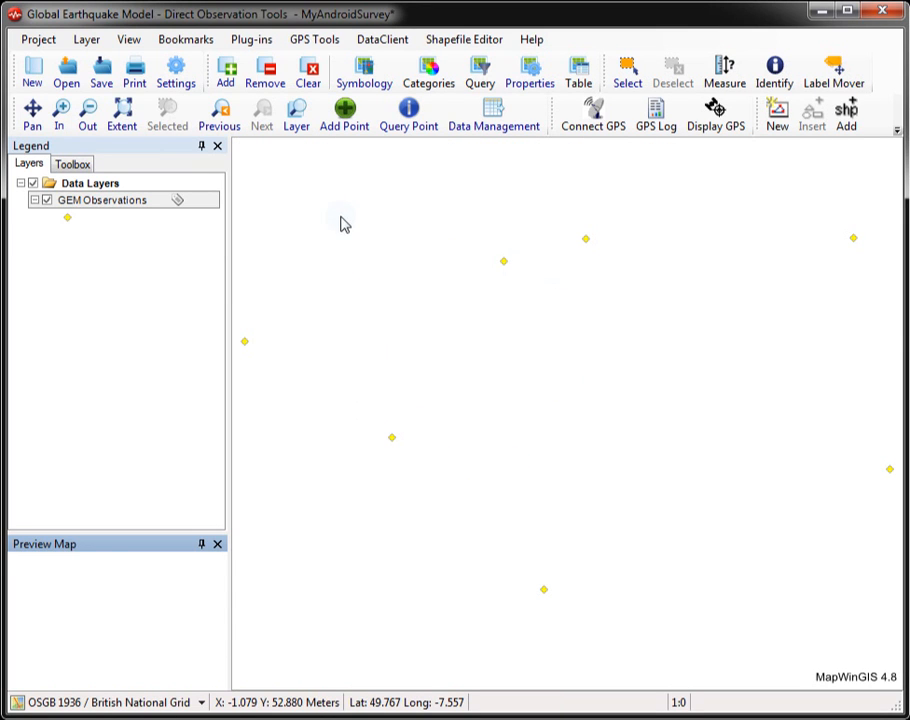
Step: Add the aerial image SK6231.jpg from the TestData aerial folder as a map layer
click(226, 75)
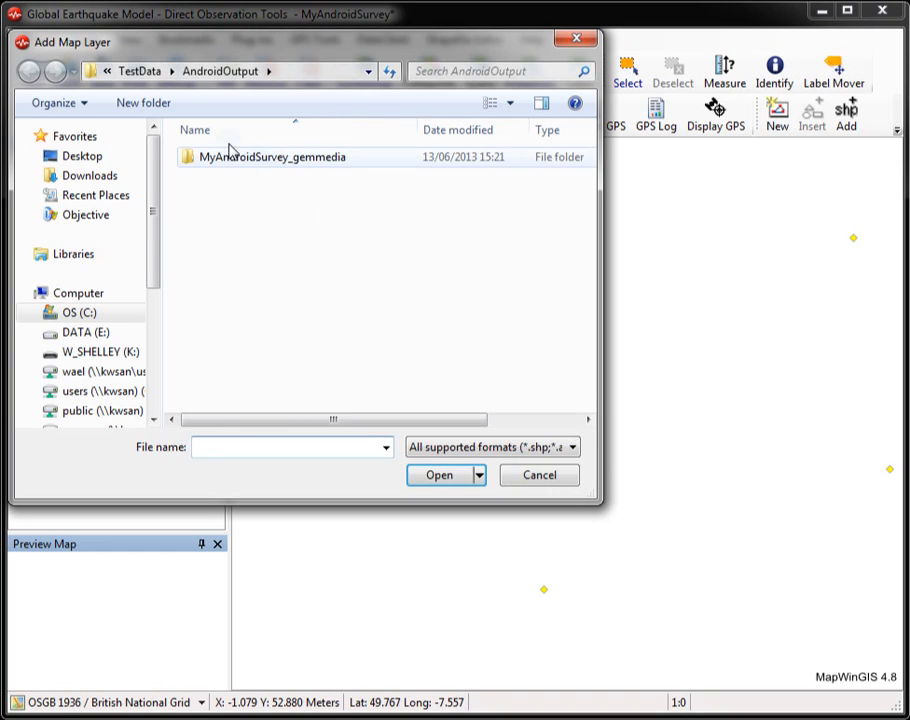
click(141, 72)
double_click(230, 213)
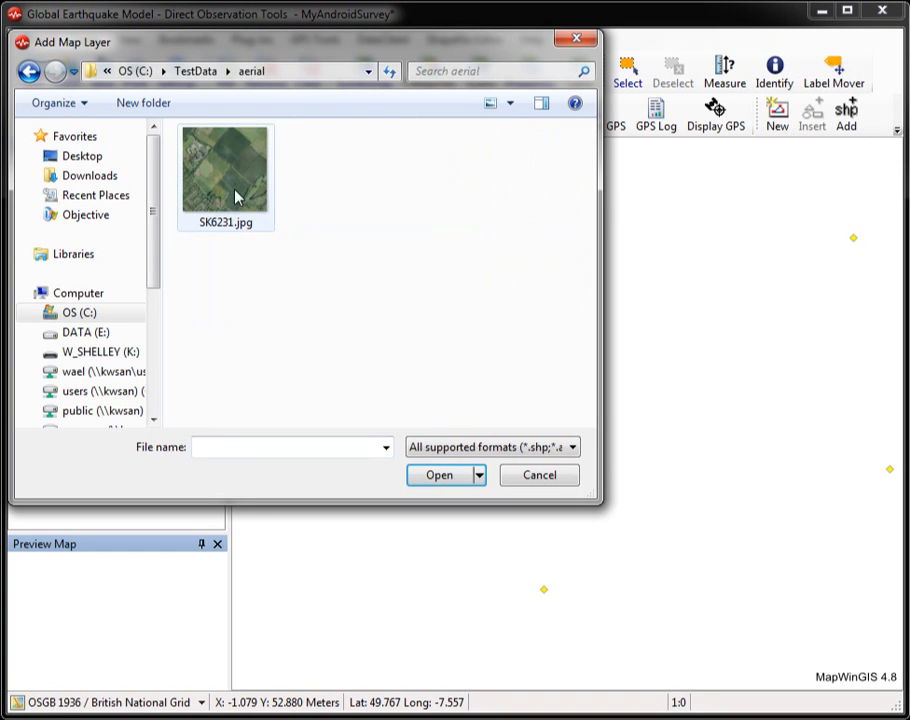
double_click(238, 192)
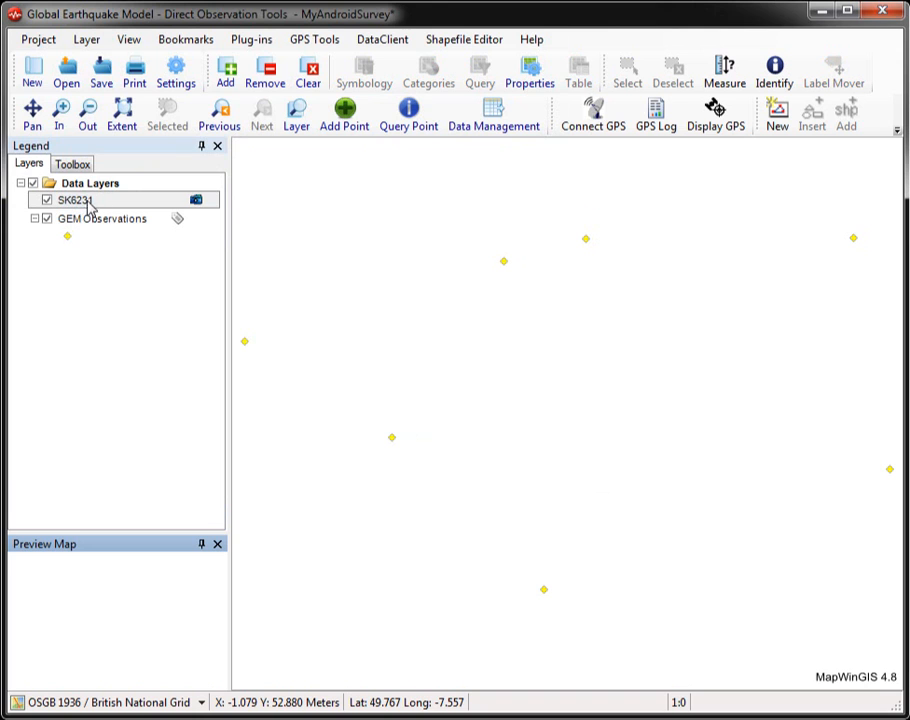
Step: Place the SK6231 layer beneath GEM Observations and fit the map to the SK6231 layer's extent
drag(88, 242, 96, 246)
right_click(90, 238)
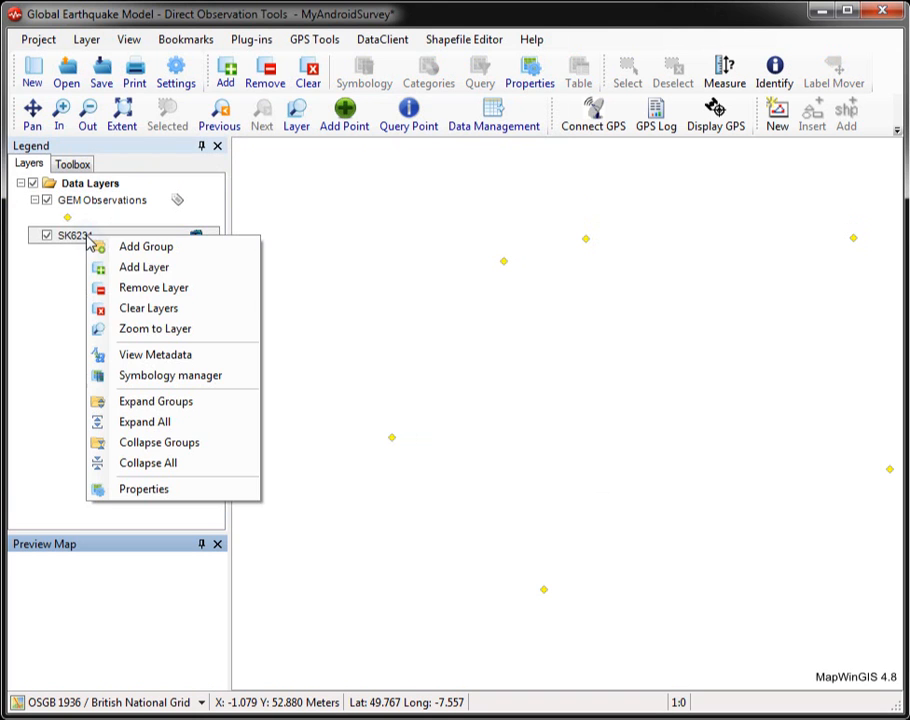
click(153, 332)
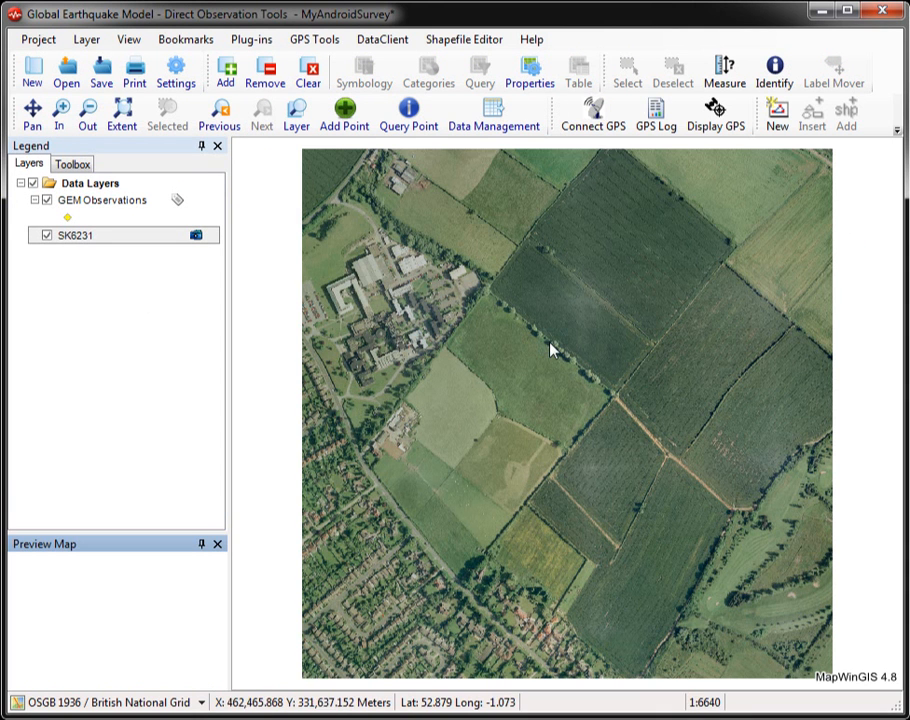
Step: Save the project, reopen MyAndroidSurvey.gemprj from the AndroidOutput folder and accept its existing survey details
click(97, 70)
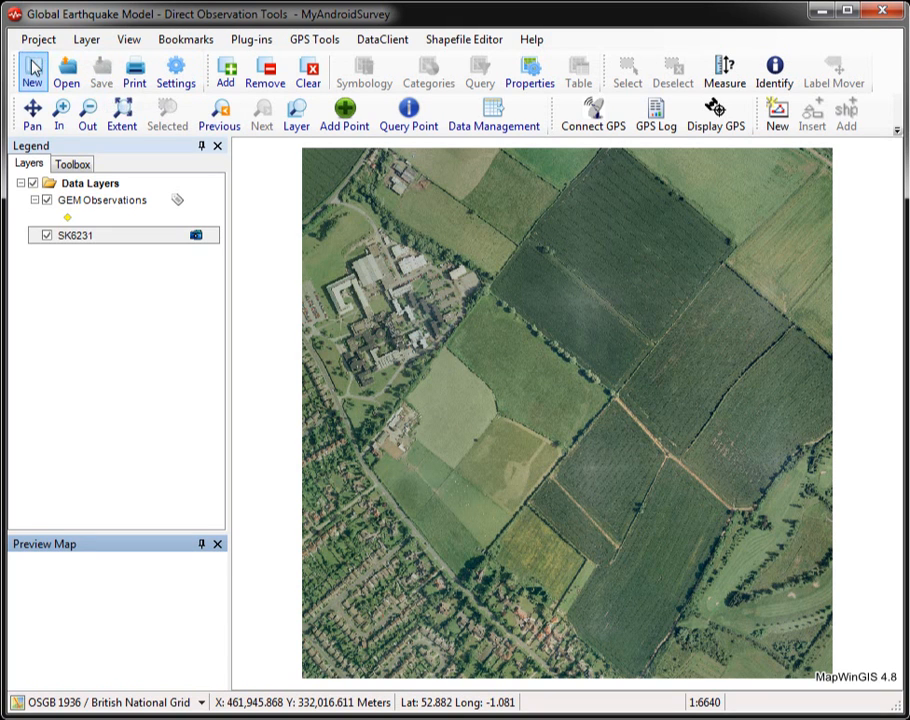
click(70, 75)
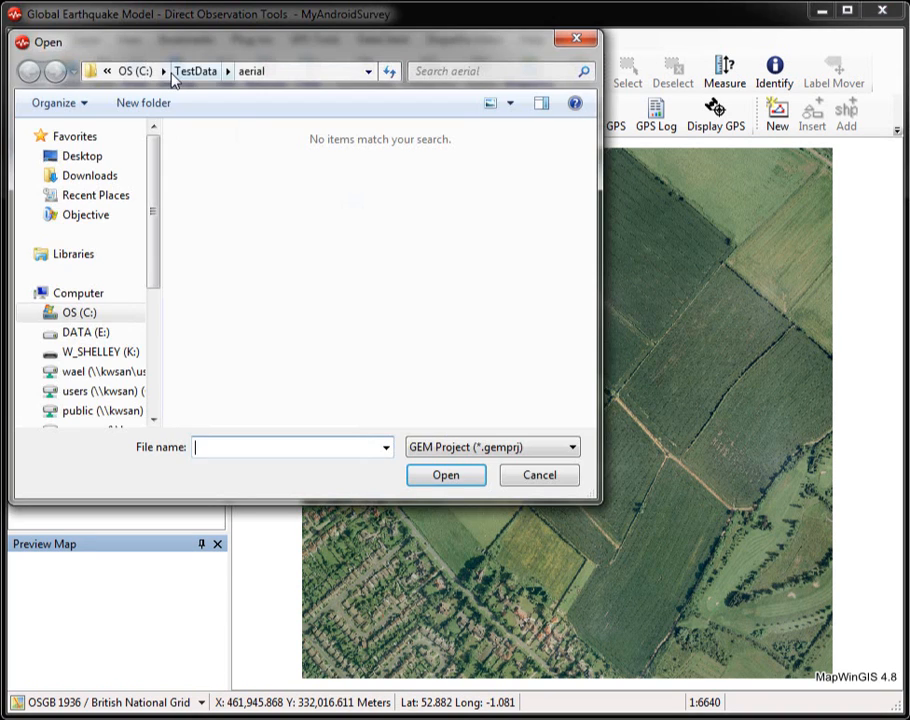
click(195, 73)
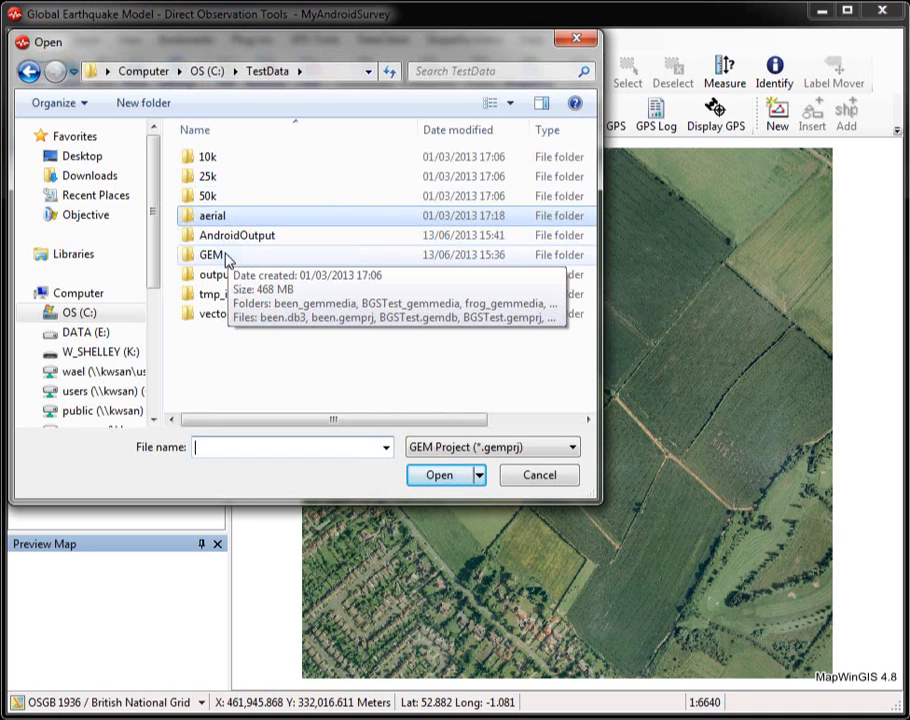
double_click(229, 237)
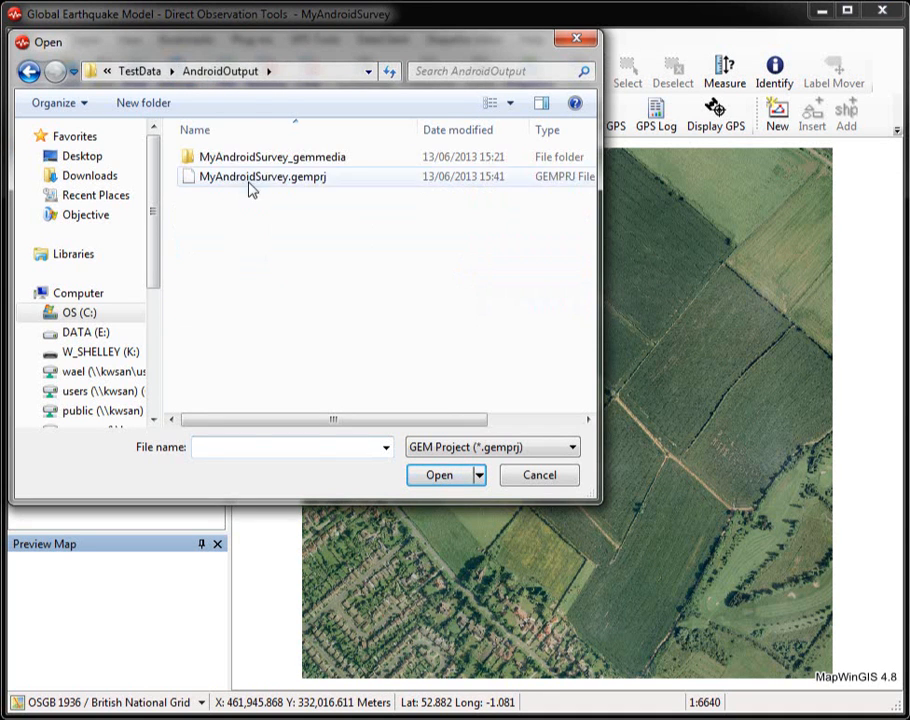
double_click(250, 186)
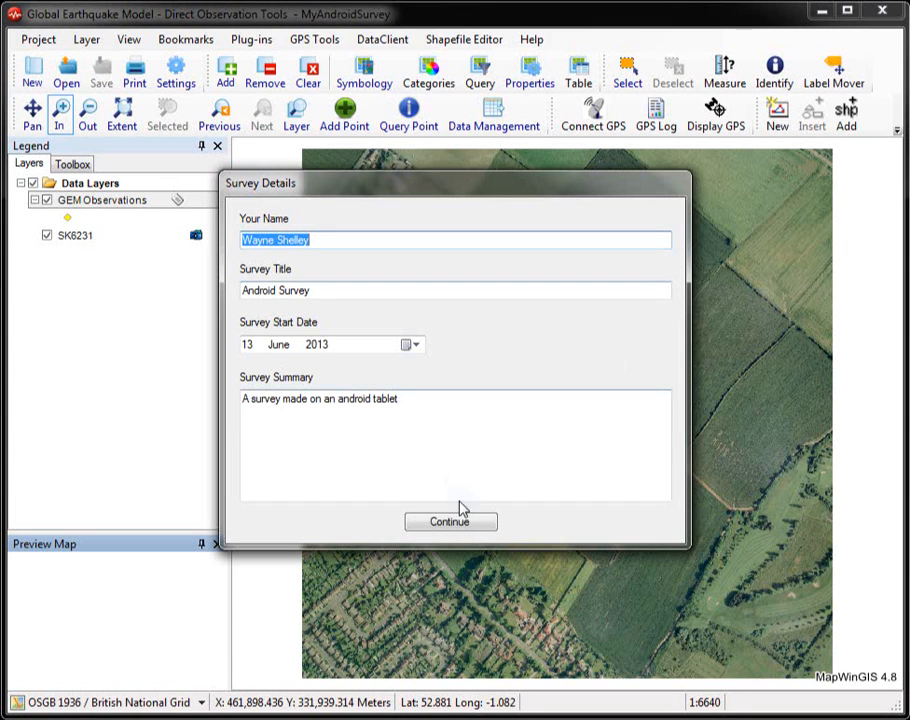
click(455, 519)
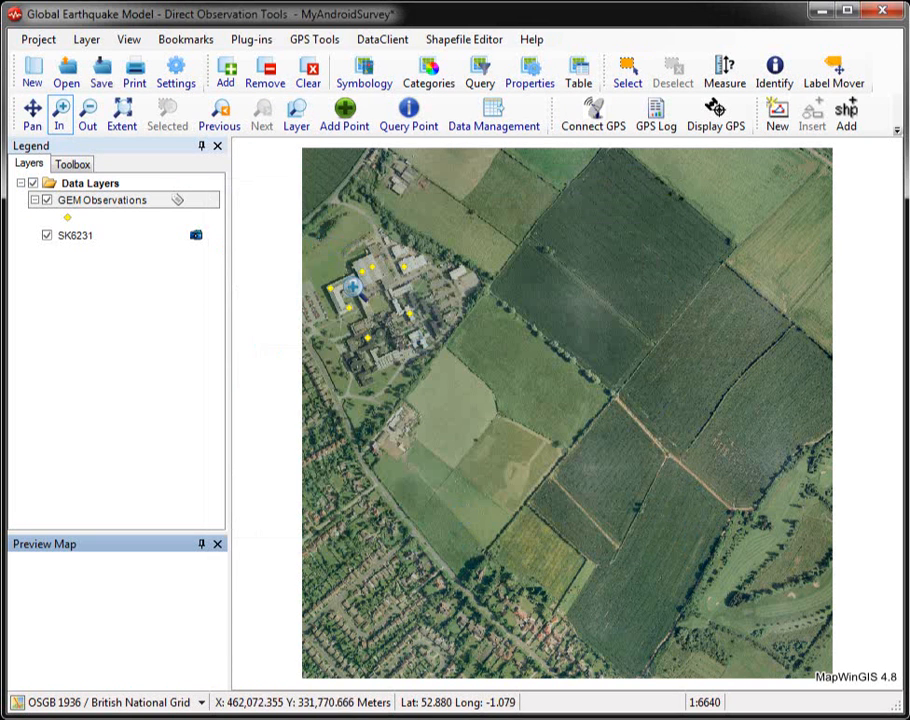
click(481, 395)
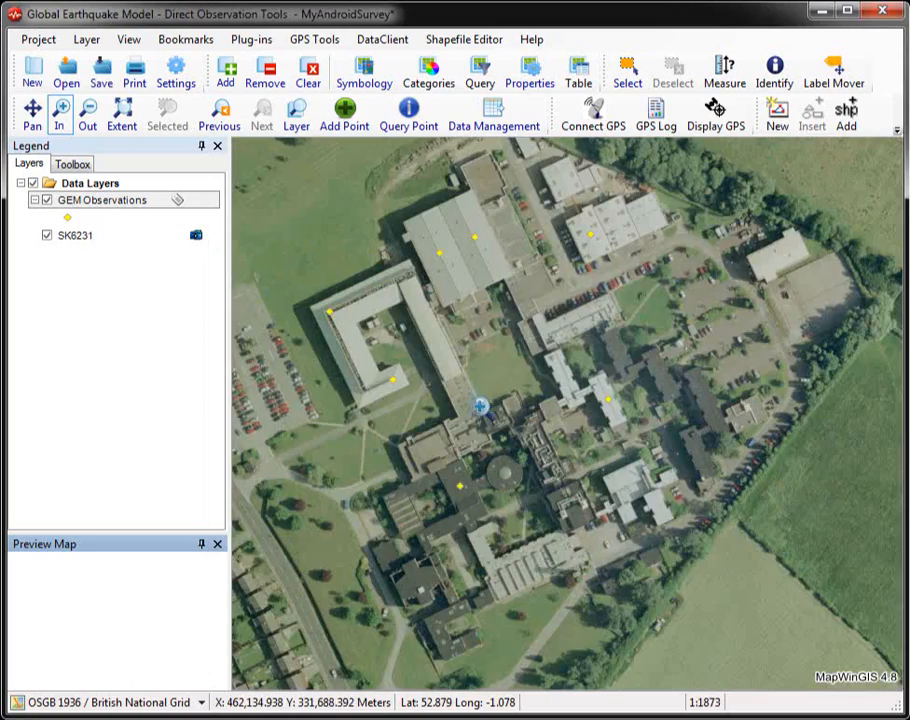